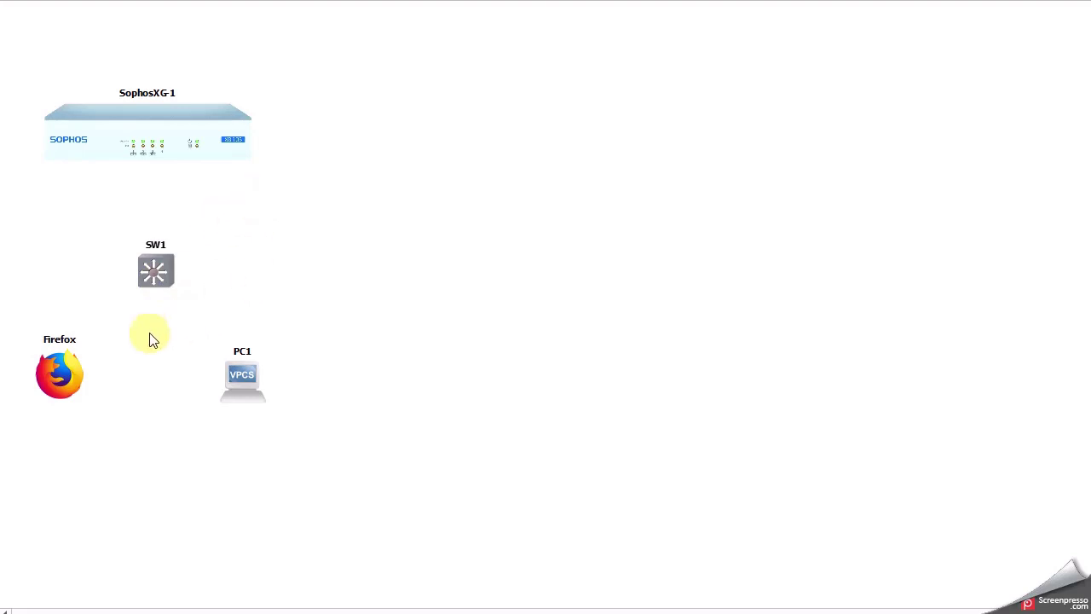
Link the Firefox node's Ethernet0 port to SW1's Ethernet0/0 port
left_click(73, 358)
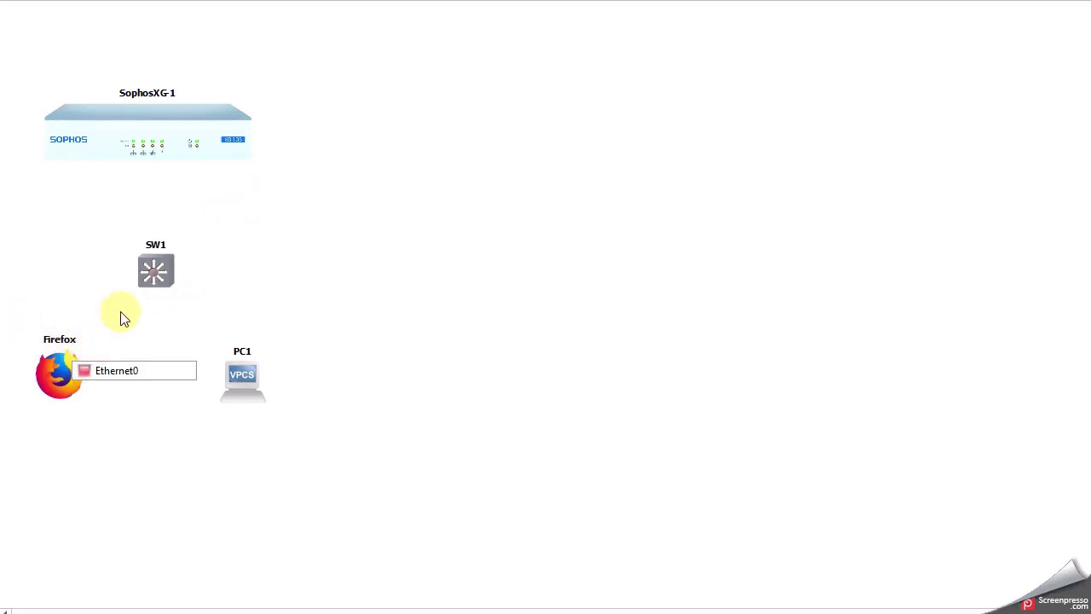
left_click(107, 368)
left_click(152, 268)
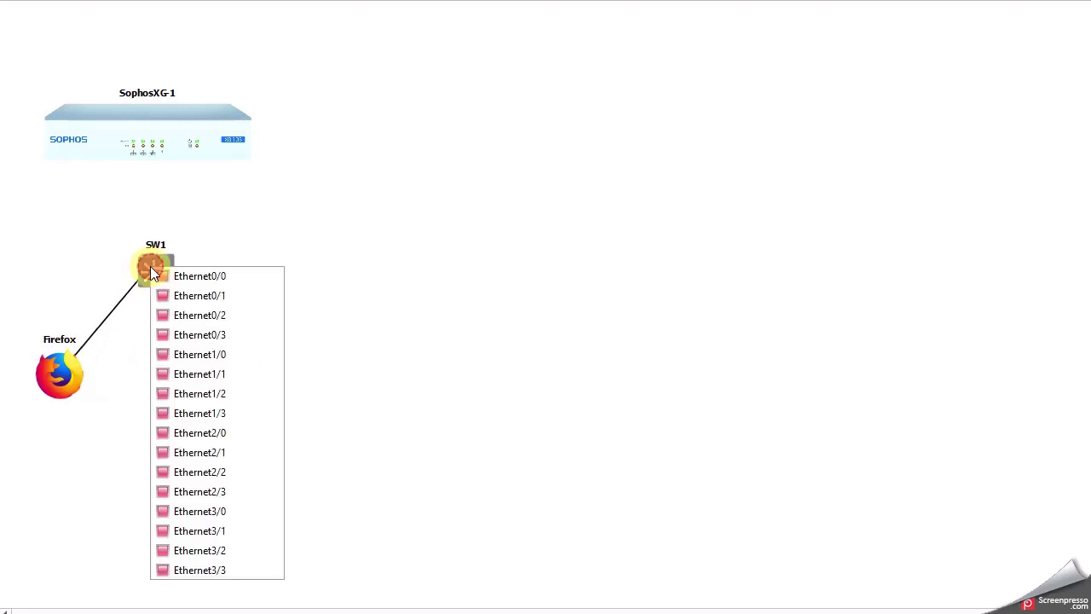
left_click(177, 277)
Link PC1's Ethernet0 port to SW1's Ethernet0/1 port
left_click(243, 377)
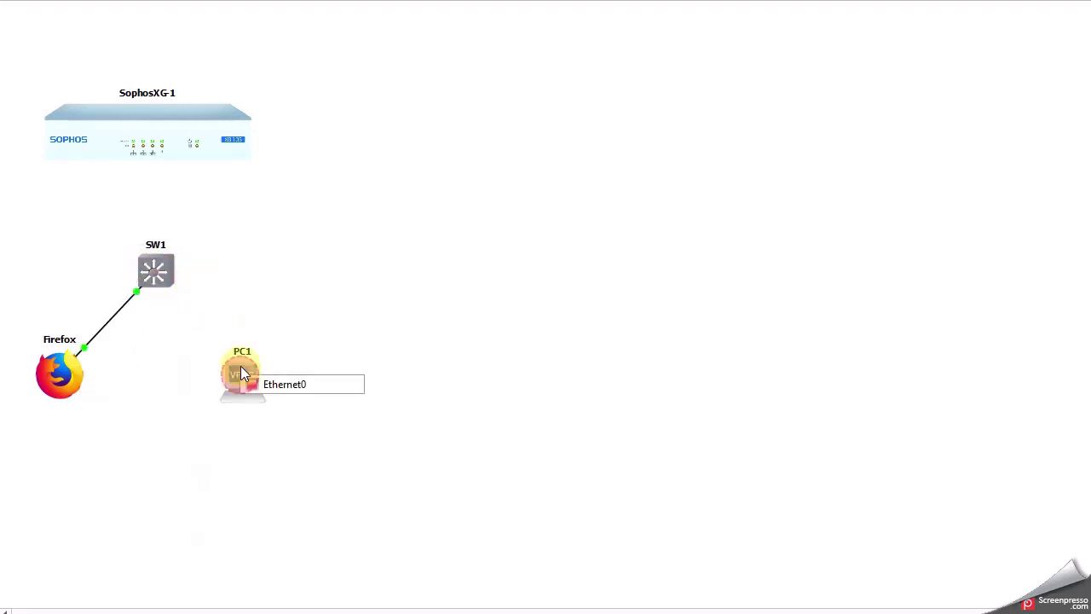
left_click(255, 382)
left_click(155, 269)
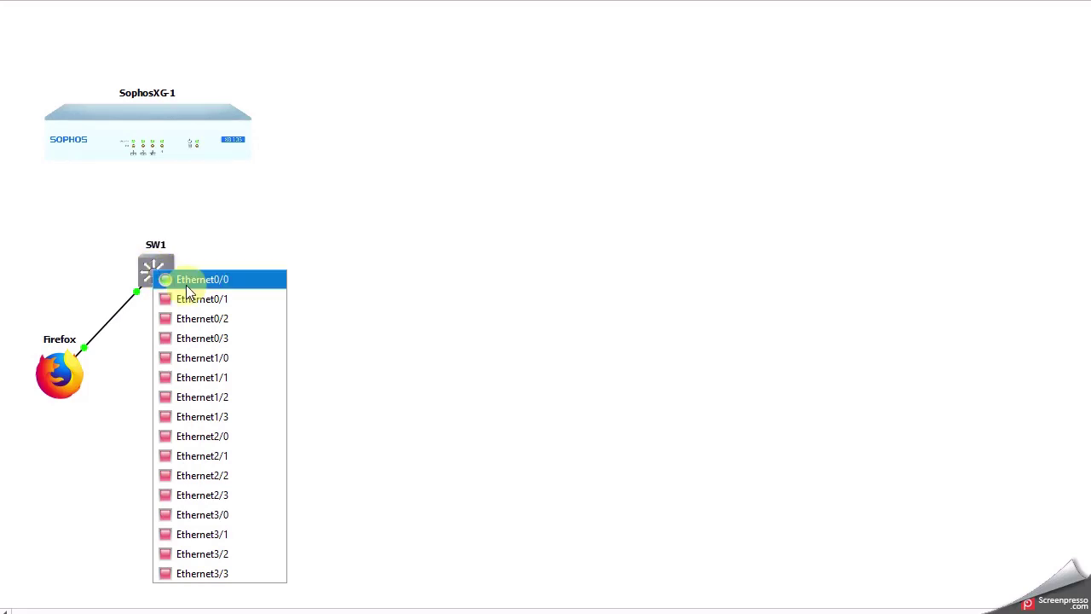
left_click(166, 297)
Link SW1's Ethernet0/2 port to the Ethernet1 port of SophosXG-1
left_click(158, 268)
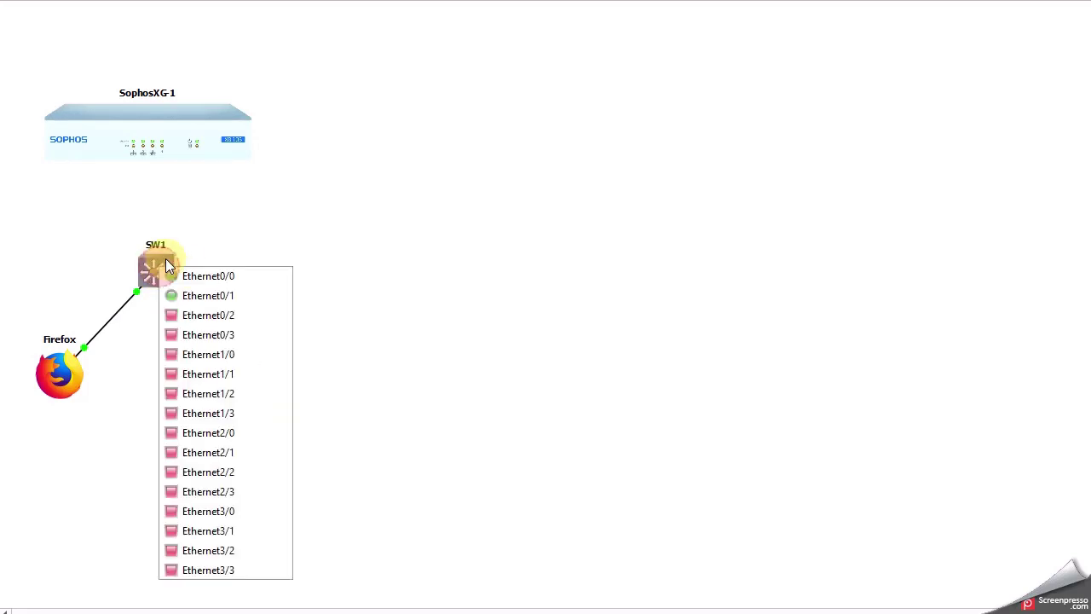
left_click(212, 317)
left_click(130, 143)
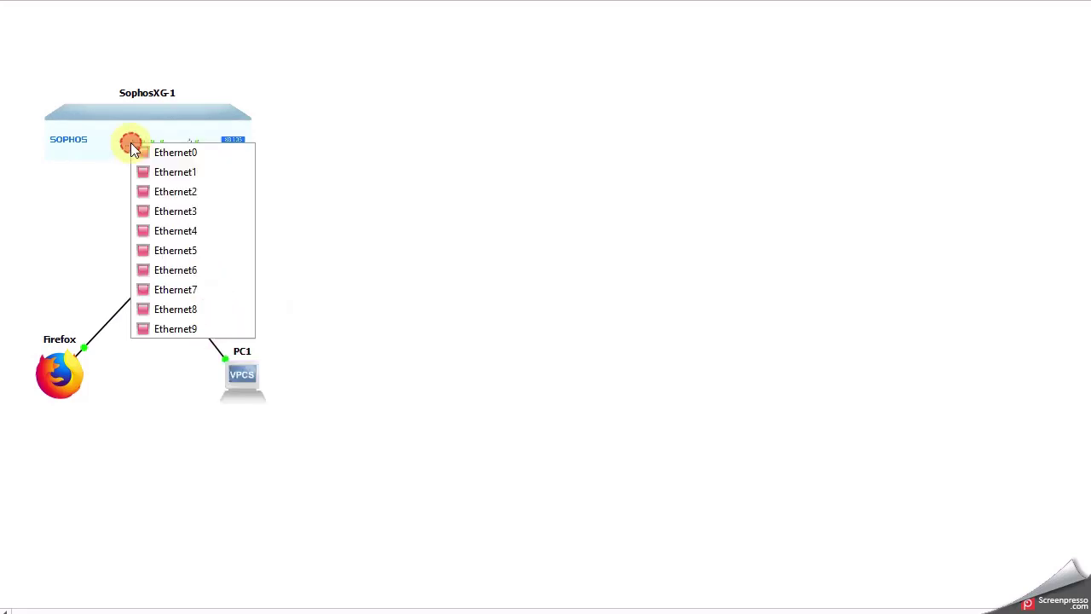
left_click(181, 173)
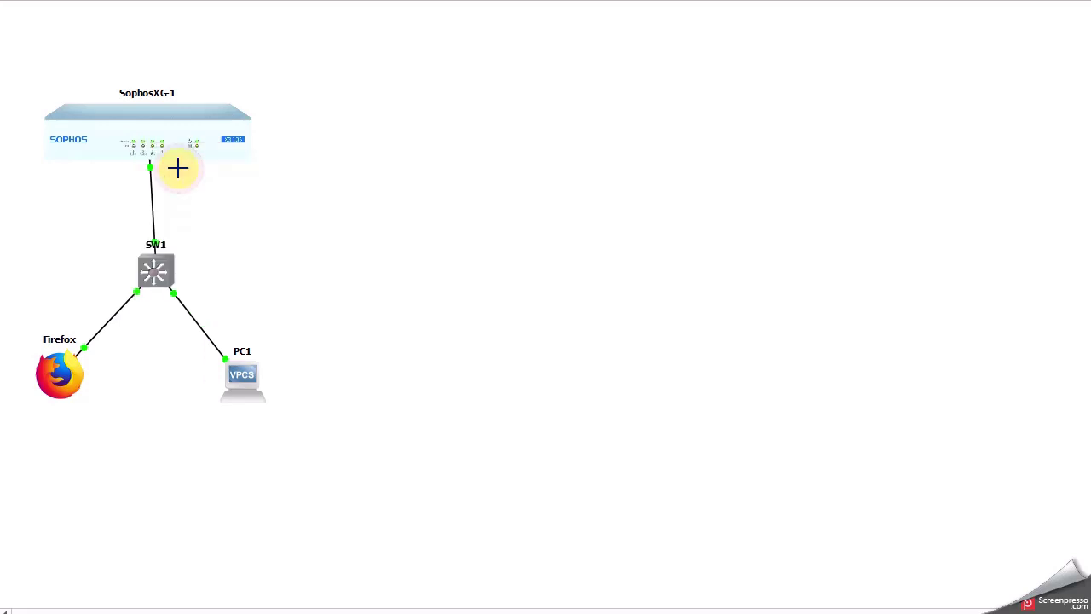
Review SophosXG-1's port connections in the topology and the PortC entry in the Sophos Firewall web console's interface list
mouse_move(166, 143)
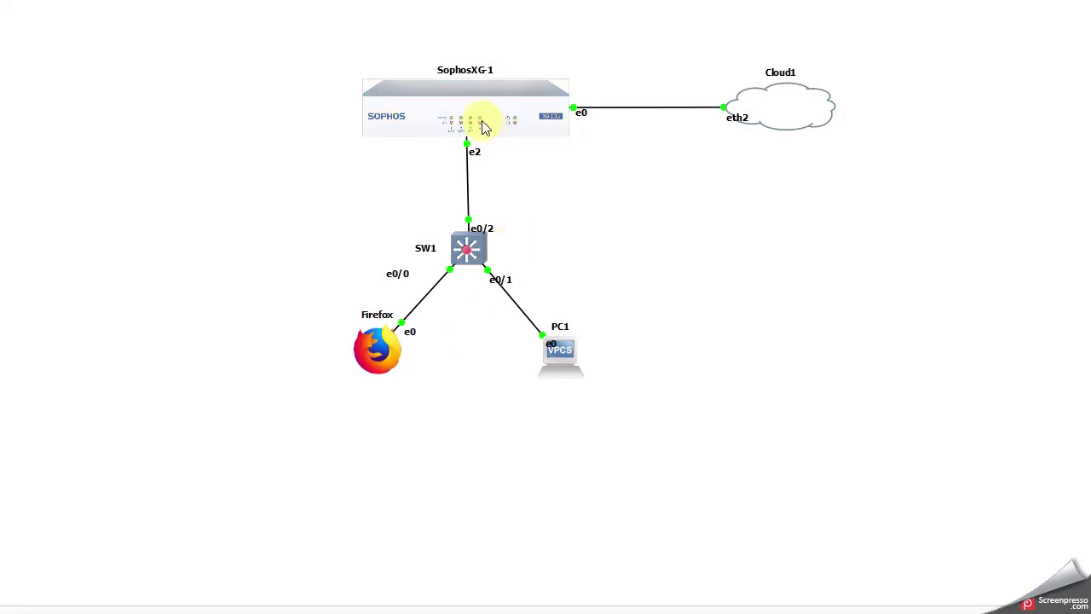
mouse_move(483, 126)
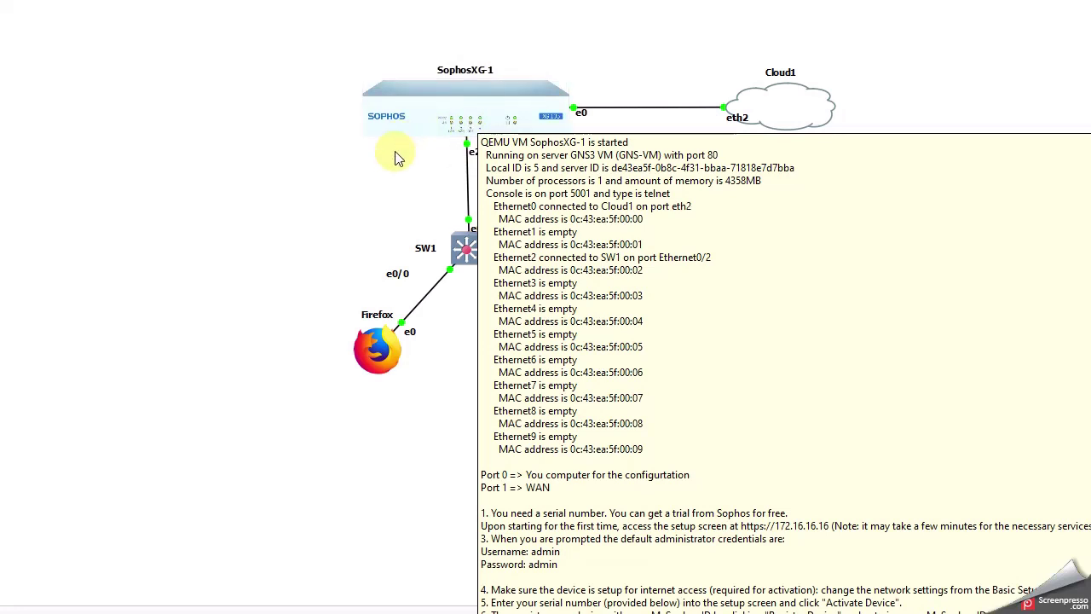
mouse_move(465, 233)
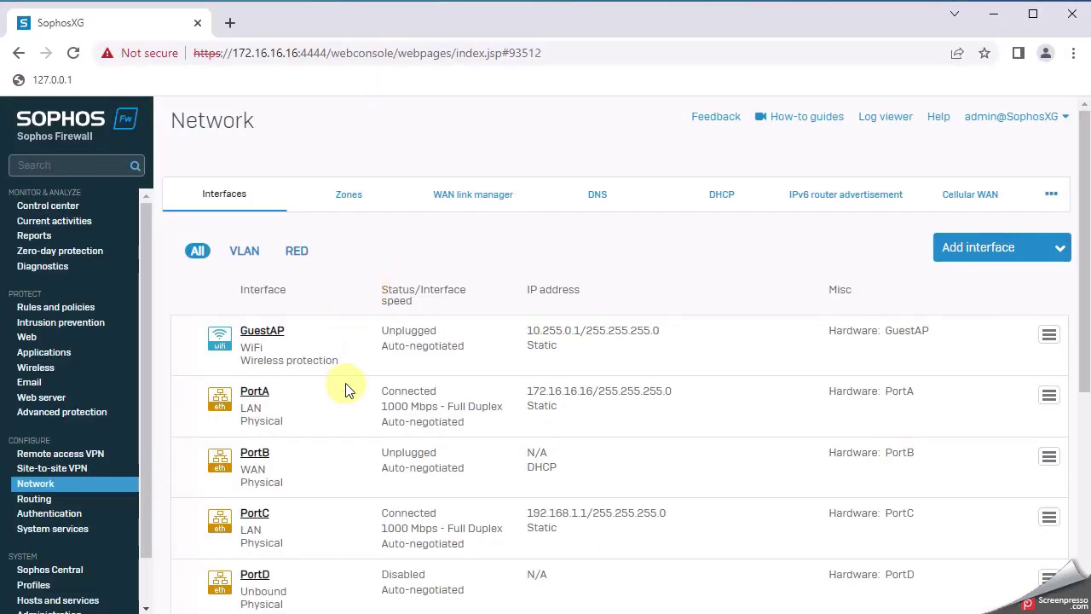
scroll(348, 389, "down", 1)
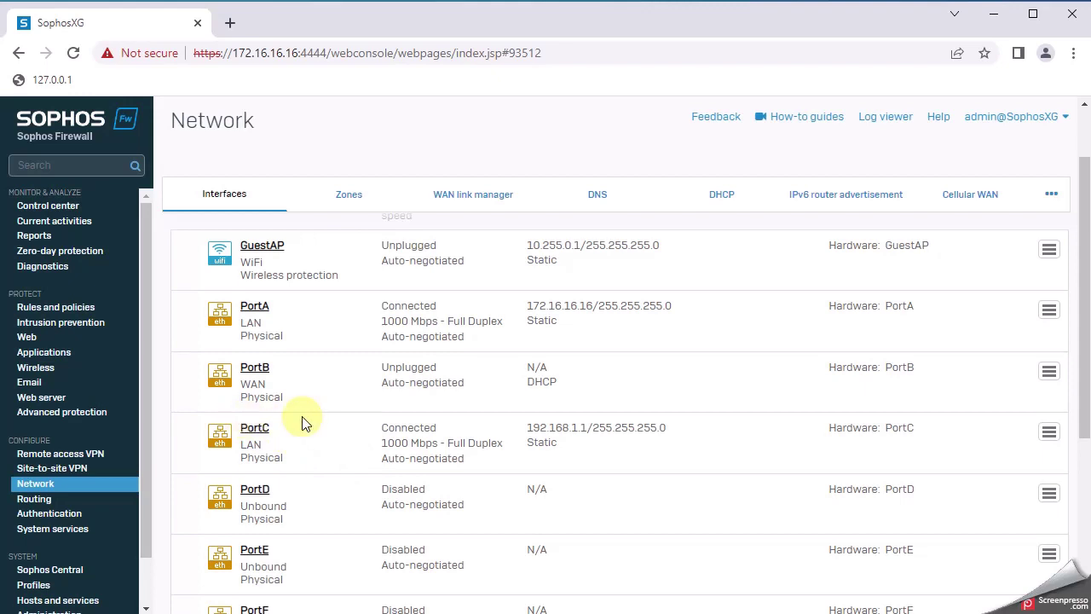
left_click_drag(380, 428, 548, 454)
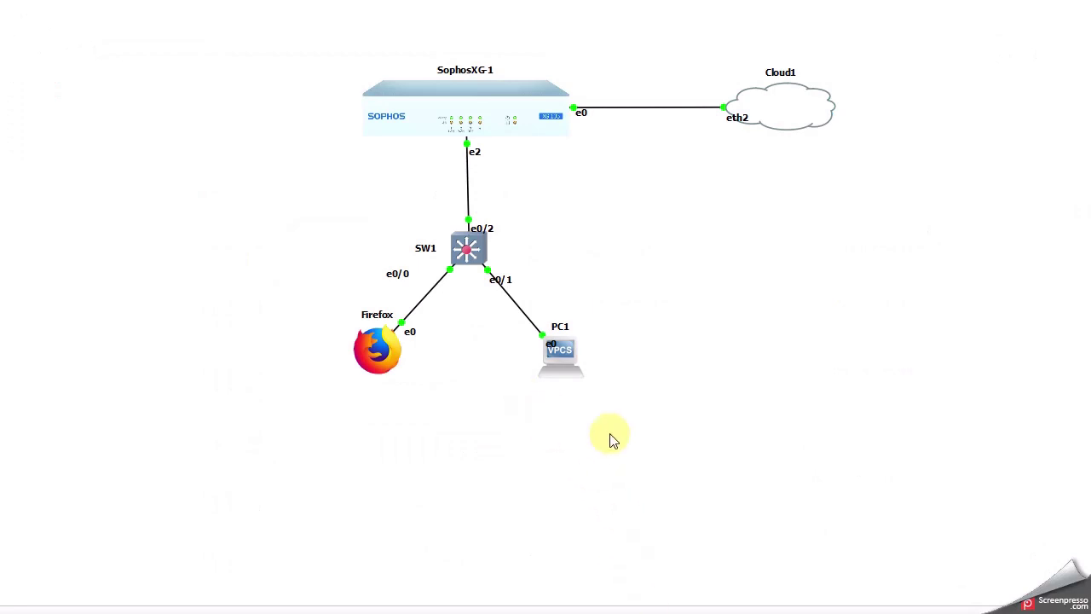
Add a "Port C" text note beside the e2 label under SophosXG-1
double_click(478, 158)
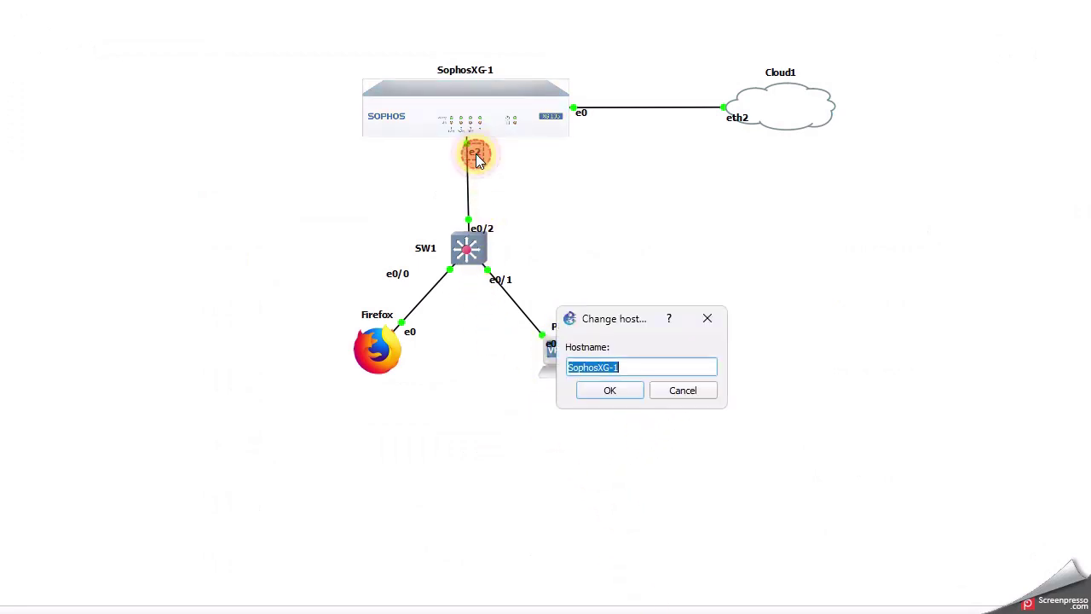
type("Port C")
left_click(577, 182)
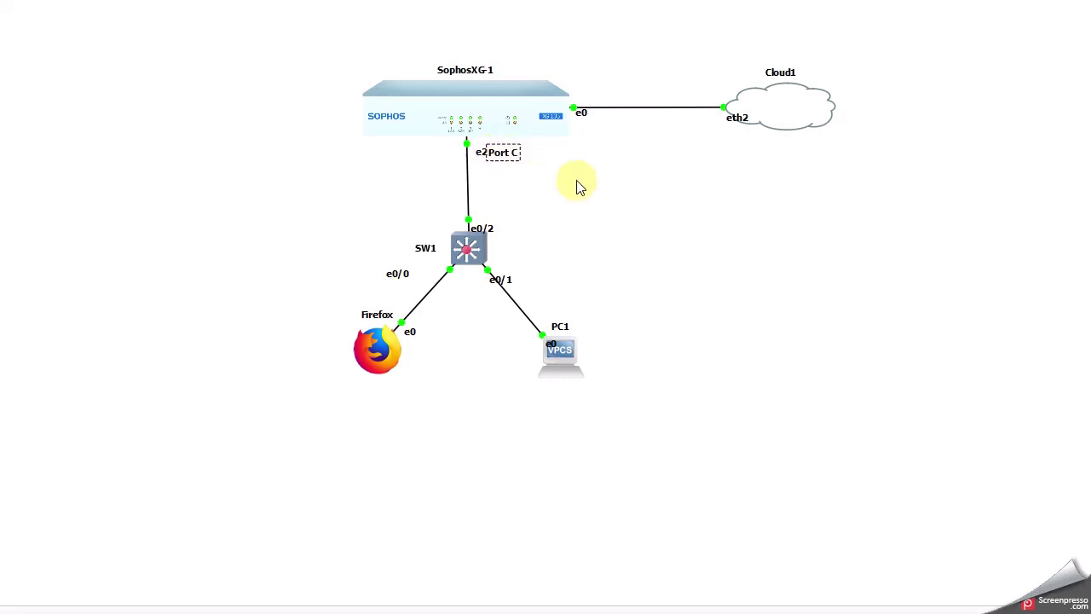
left_click_drag(509, 155, 513, 150)
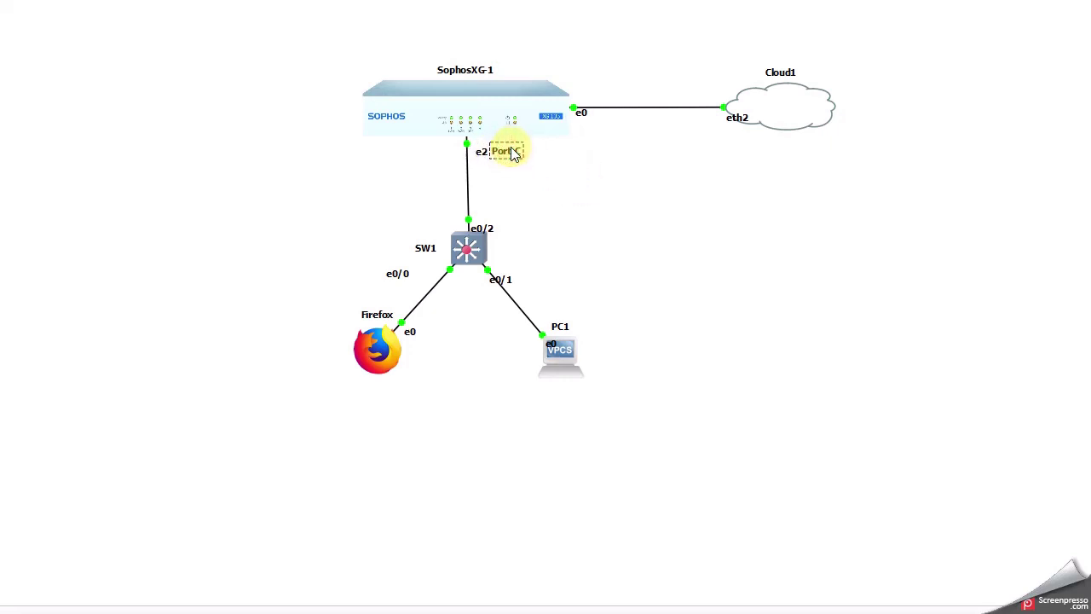
left_click(576, 188)
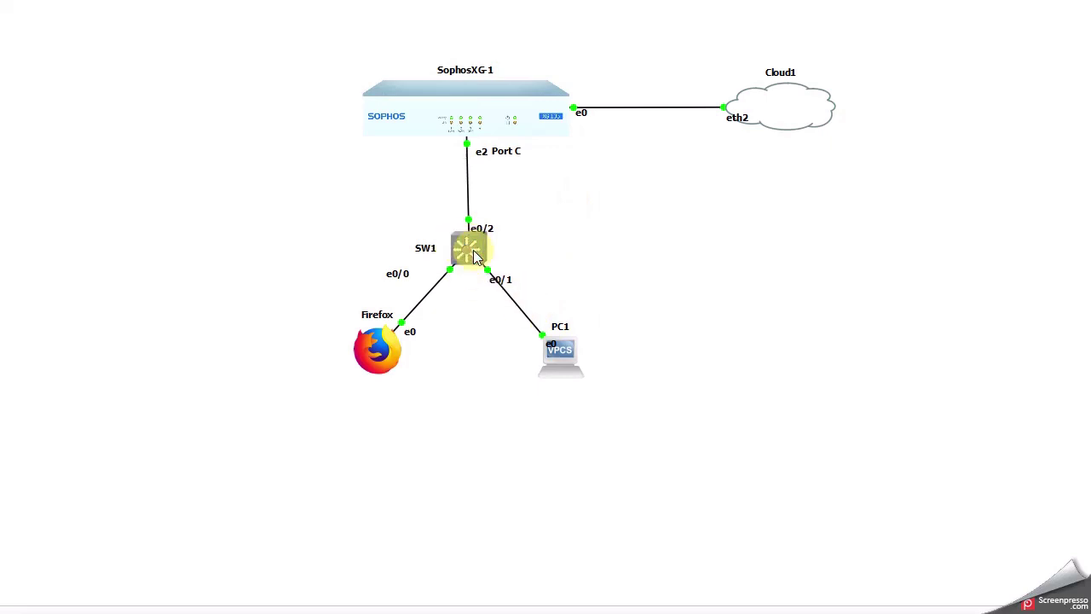
Open the SW1 console and bring up its command prompt
left_click(895, 259)
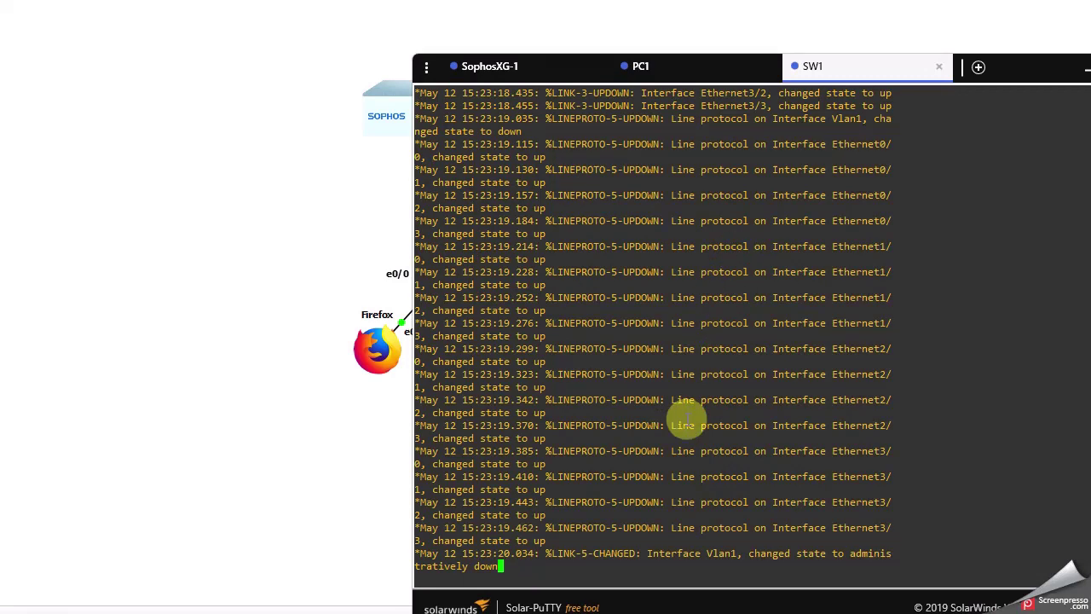
key("Return")
key("Return")
key("Return")
key("Return")
key("Return")
Try to enter configuration mode on SW1 with the configure command
type("conf")
key("Tab")
key("Return")
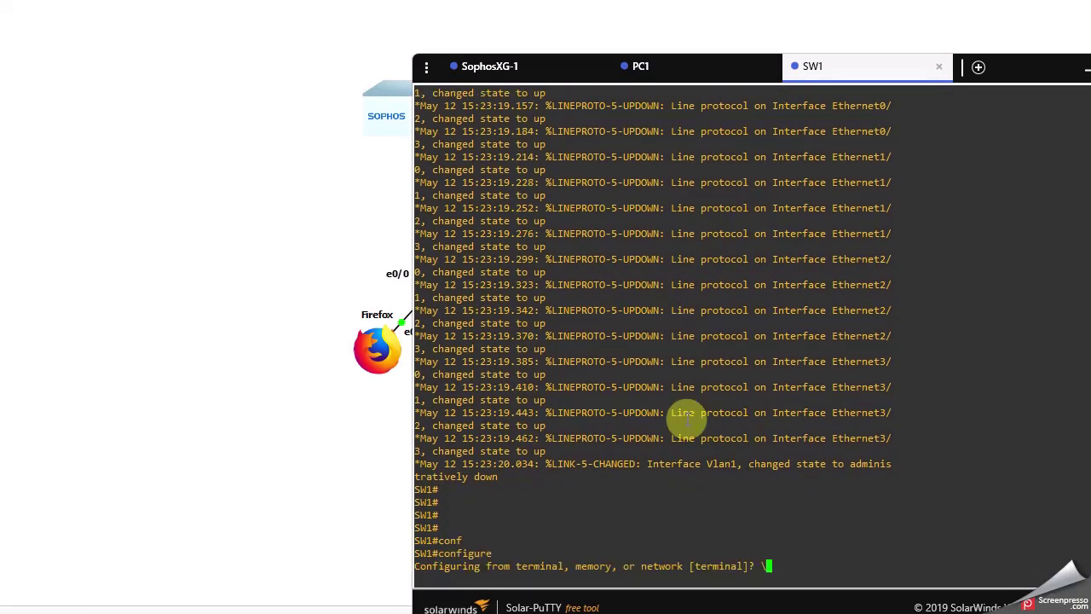
type("\\")
key("Return")
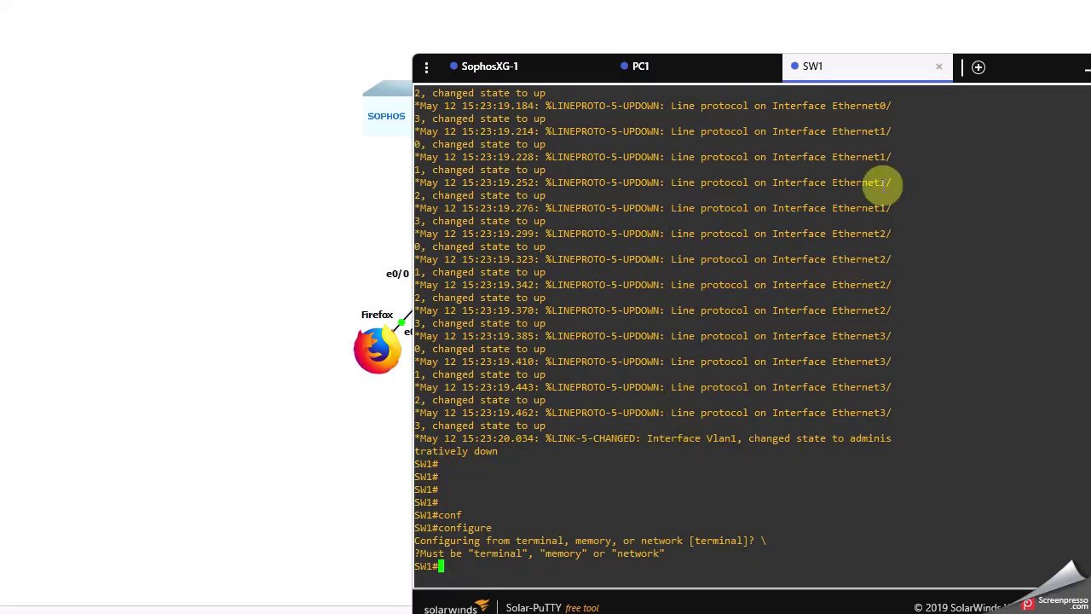
Move the console window clear of the topology and enter terminal configuration mode on SW1 with configure
left_click_drag(1024, 61, 1090, 28)
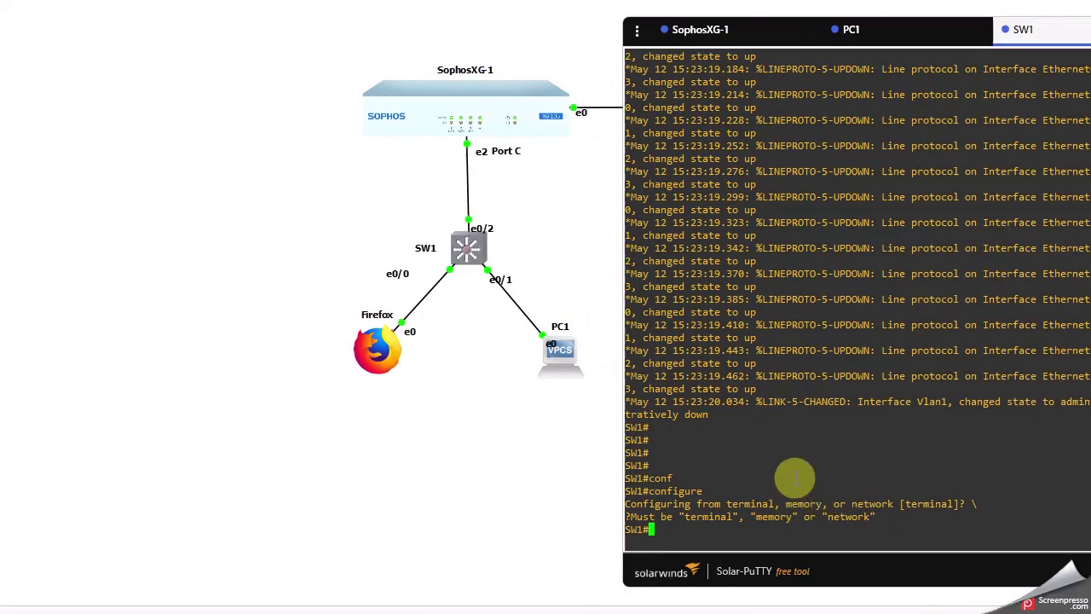
key("Return")
key("Return")
key("Return")
type("conf")
key("Tab")
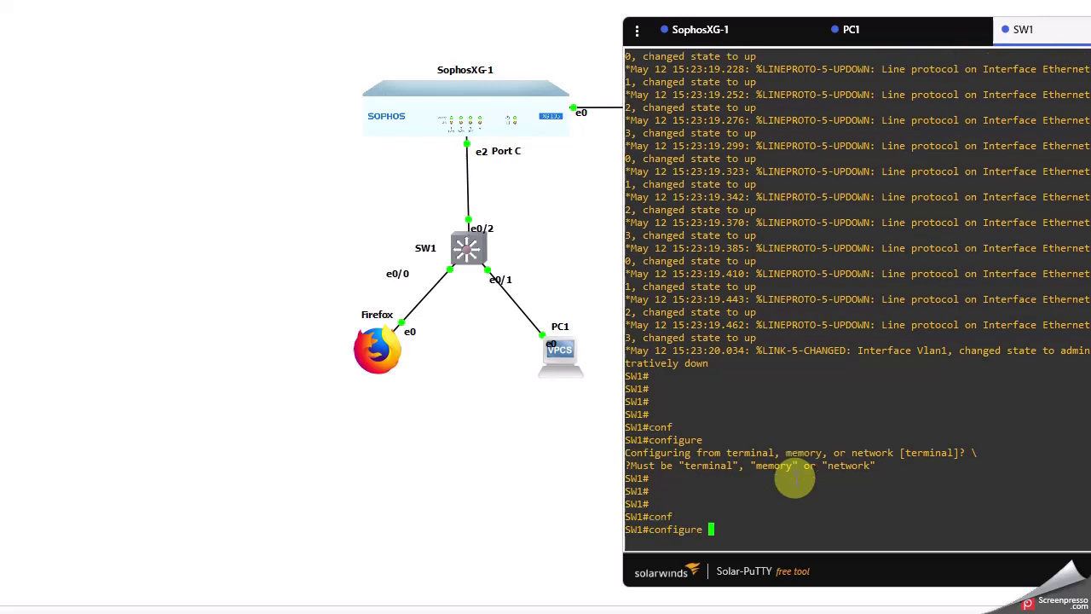
key("Return")
key("Return")
key("Return")
Create VLAN 10 on SW1
type("int")
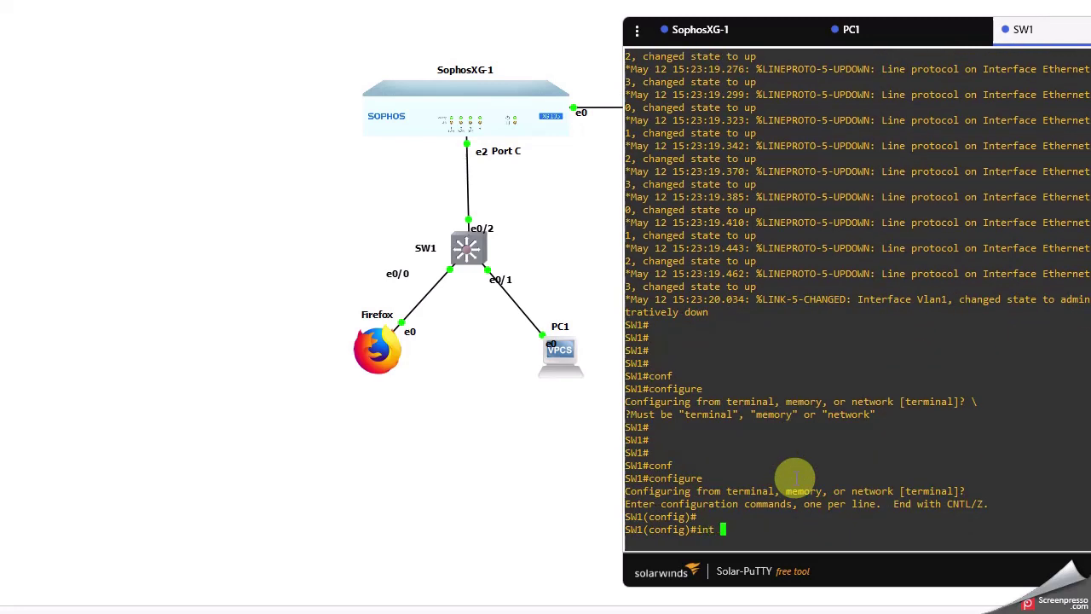
key("BackSpace")
key("BackSpace")
key("BackSpace")
type("vlan 10")
key("Return")
key("Return")
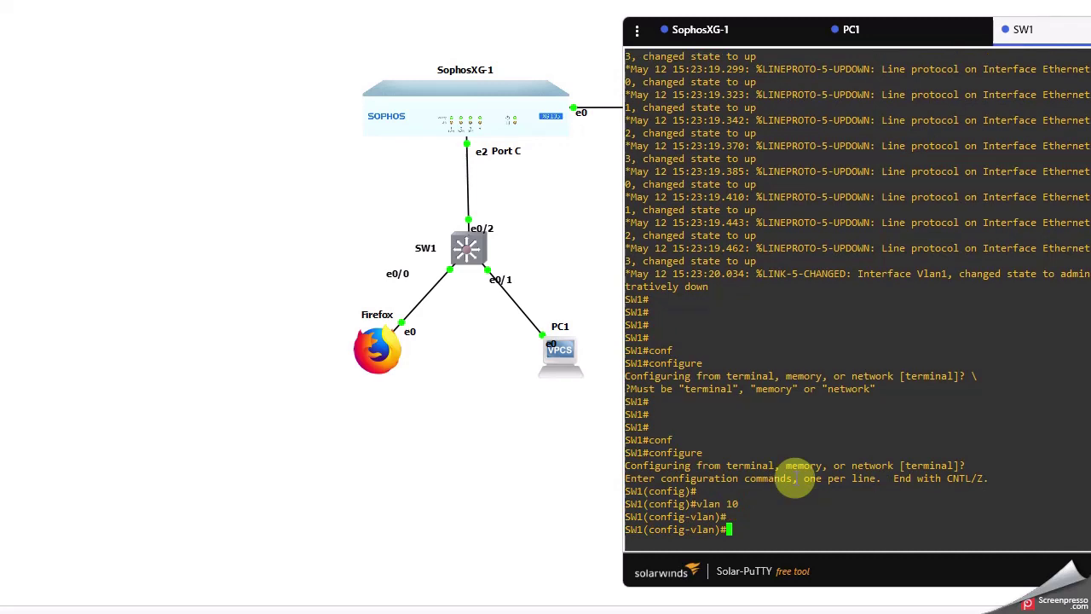
Assign IP address 192.168.1.2 with mask 255.255.255.0 to the VLAN 10 interface on SW1
type("int vlan 10")
key("Return")
key("Return")
type("ip a")
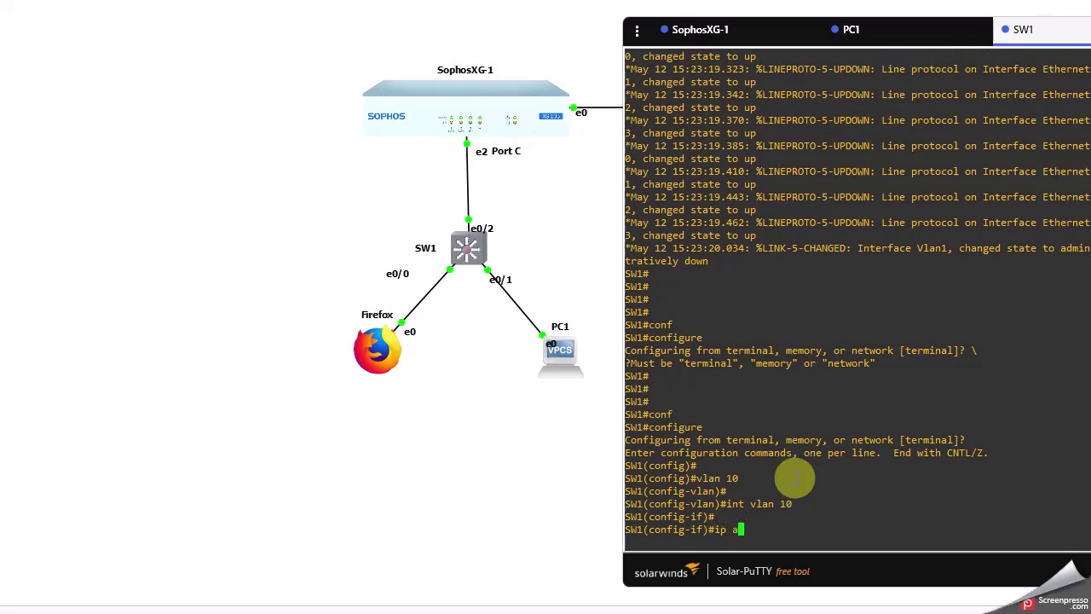
type("dd")
key("Tab")
key("Tab")
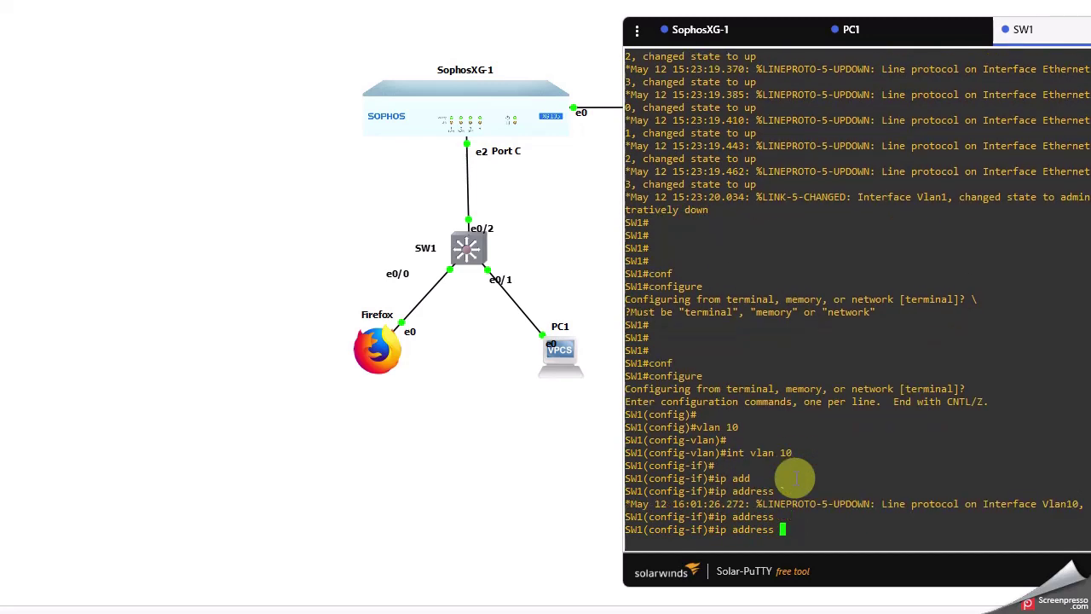
type("192.168.1.2 255.255.255.0")
key("Return")
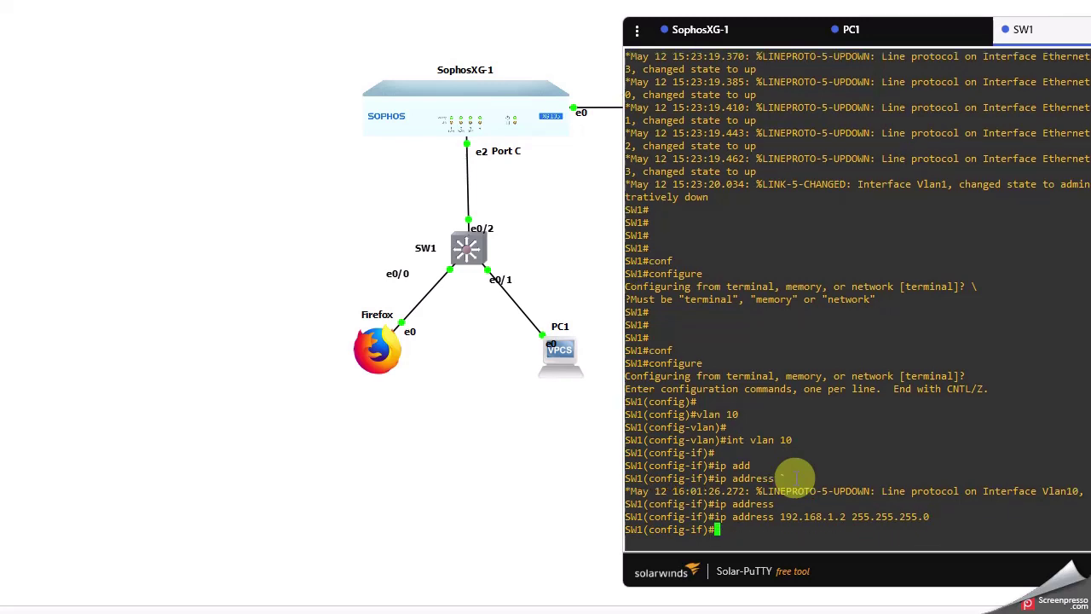
Enable the VLAN 10 interface with no shut
type("no shut")
key("Return")
key("Return")
key("Return")
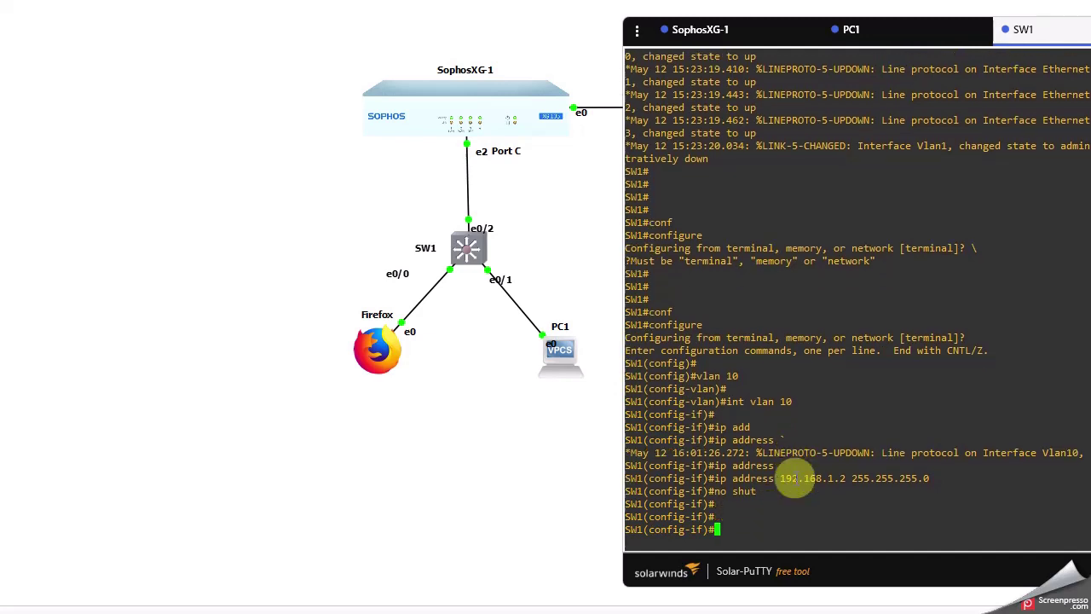
type("int")
key("BackSpace")
key("BackSpace")
key("BackSpace")
key("BackSpace")
type("show ip io")
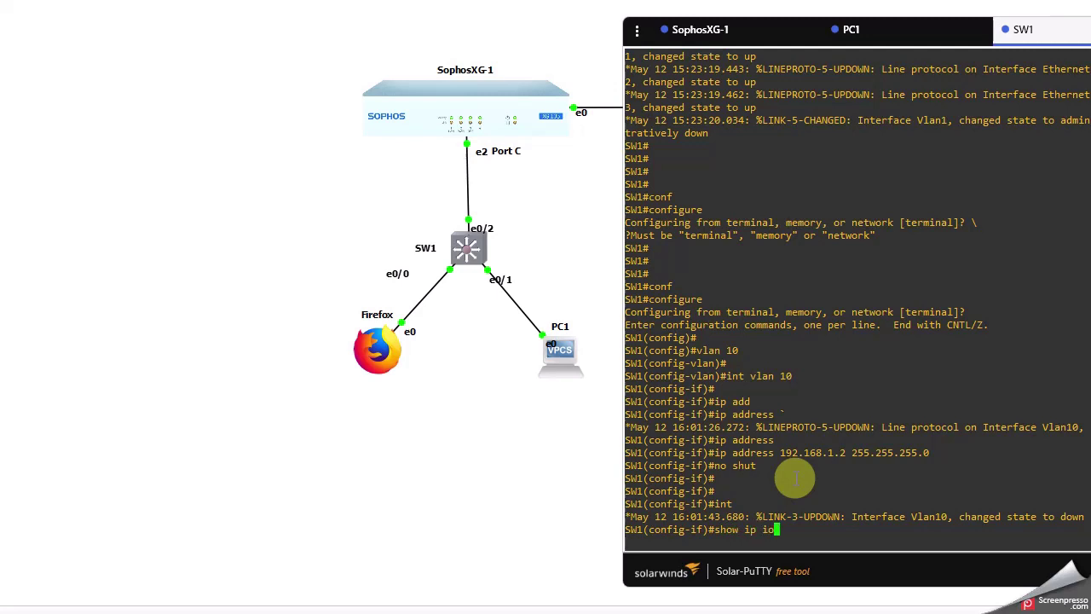
key("BackSpace")
type("nt br")
key("BackSpace")
key("BackSpace")
key("BackSpace")
key("BackSpace")
key("BackSpace")
key("BackSpace")
key("BackSpace")
key("BackSpace")
key("BackSpace")
key("BackSpace")
key("BackSpace")
key("BackSpace")
key("BackSpace")
key("BackSpace")
List SW1's interface IP status with "do show ip int br" and locate the Ethernet0/2 entry
type("do show ip int b")
key("Return")
key("Return")
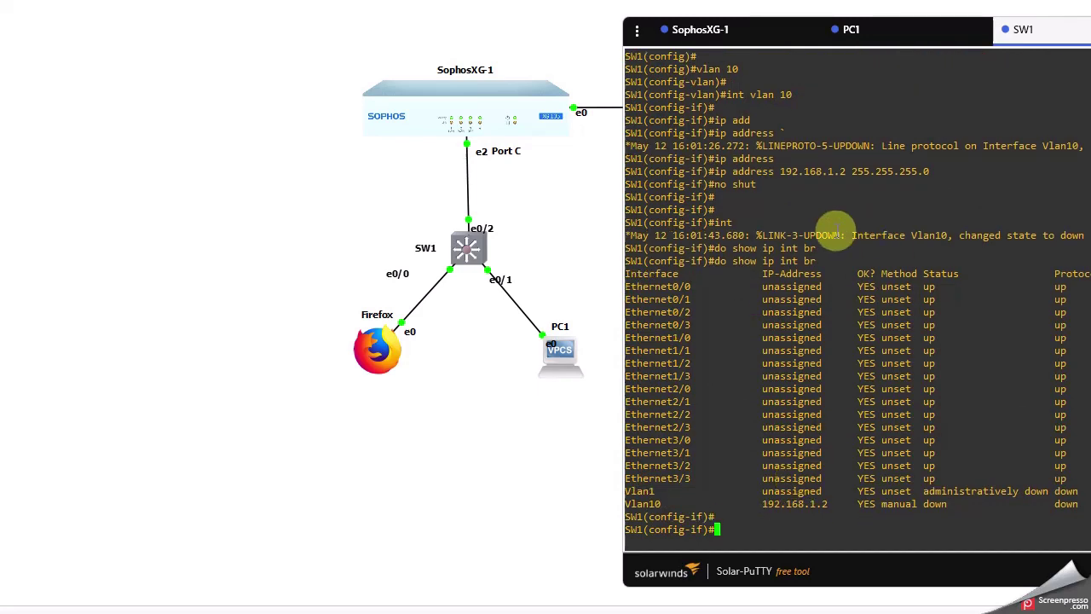
left_click_drag(645, 310, 622, 312)
left_click(704, 313)
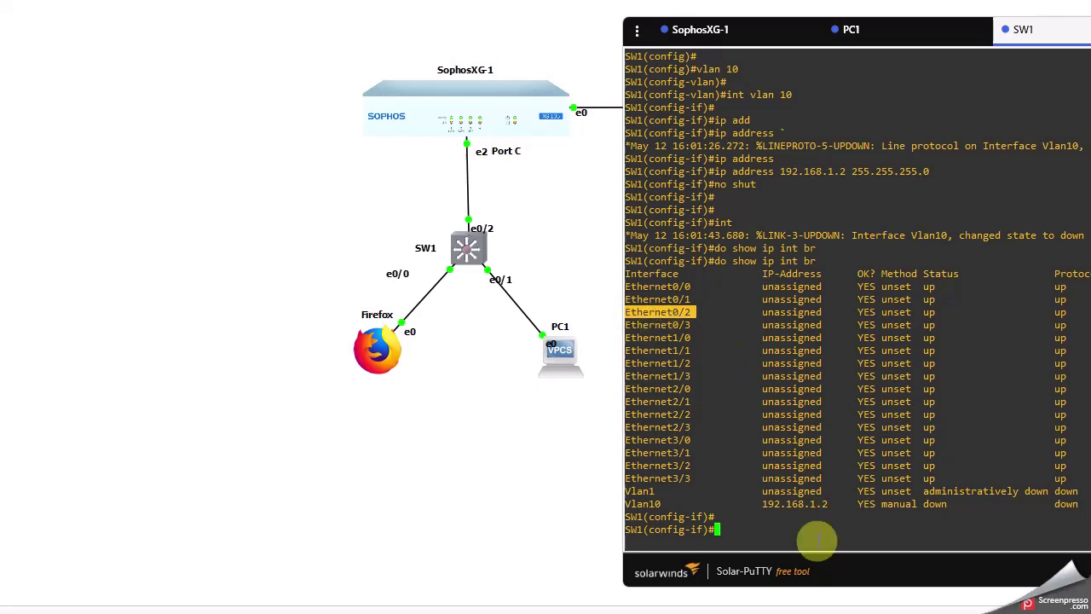
left_click(739, 520)
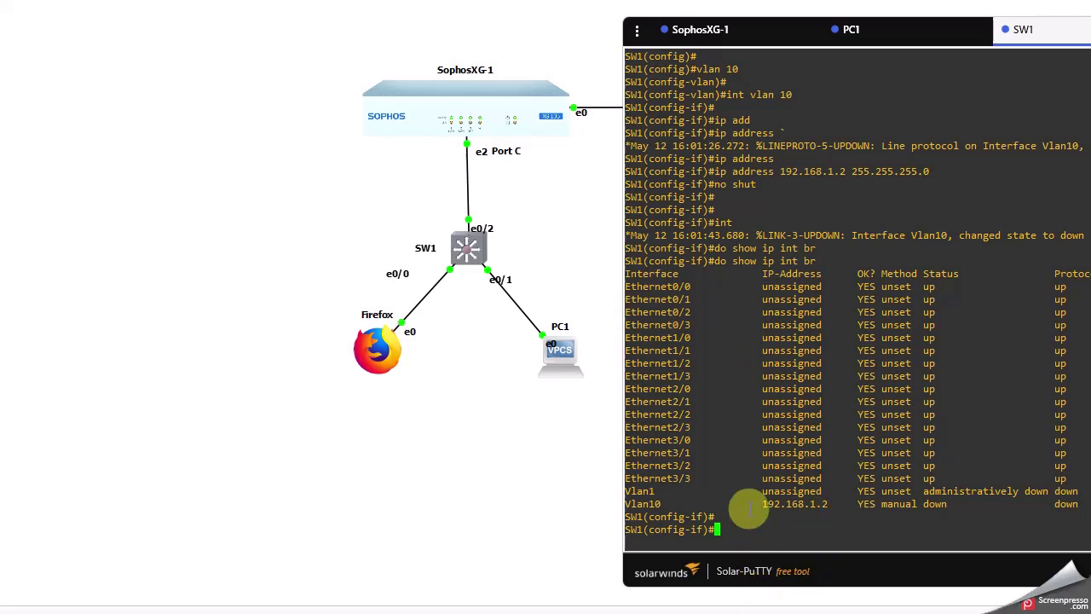
Leave the VLAN 10 interface configuration and set SW1's interface e0/2 to switchport mode access
type("exit")
key("Return")
key("Return")
type("int ")
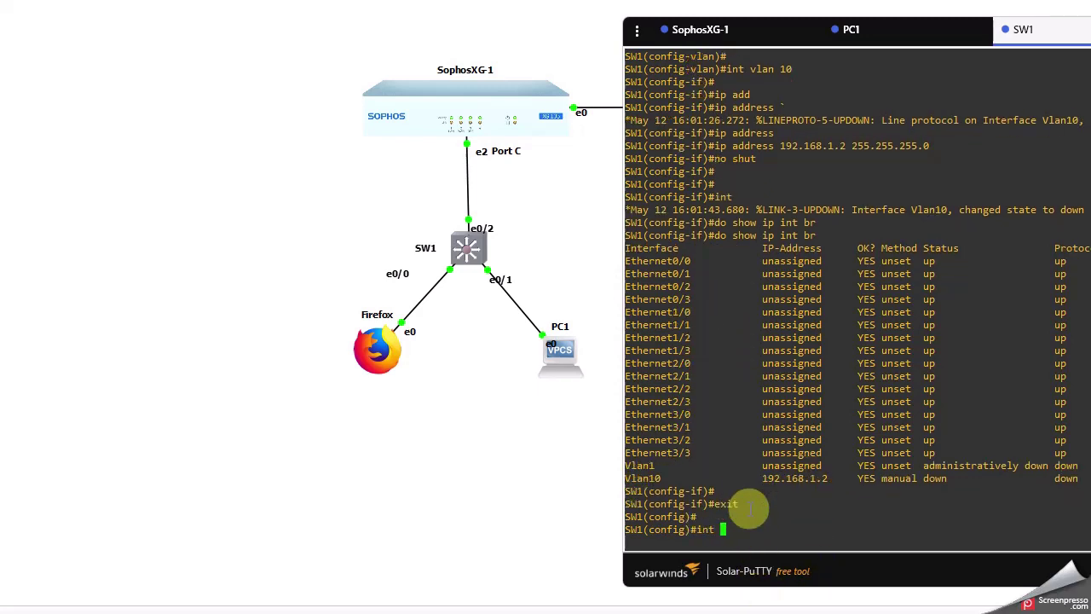
type("e0/2")
key("Return")
type("sw")
key("Tab")
type("mo")
key("Tab")
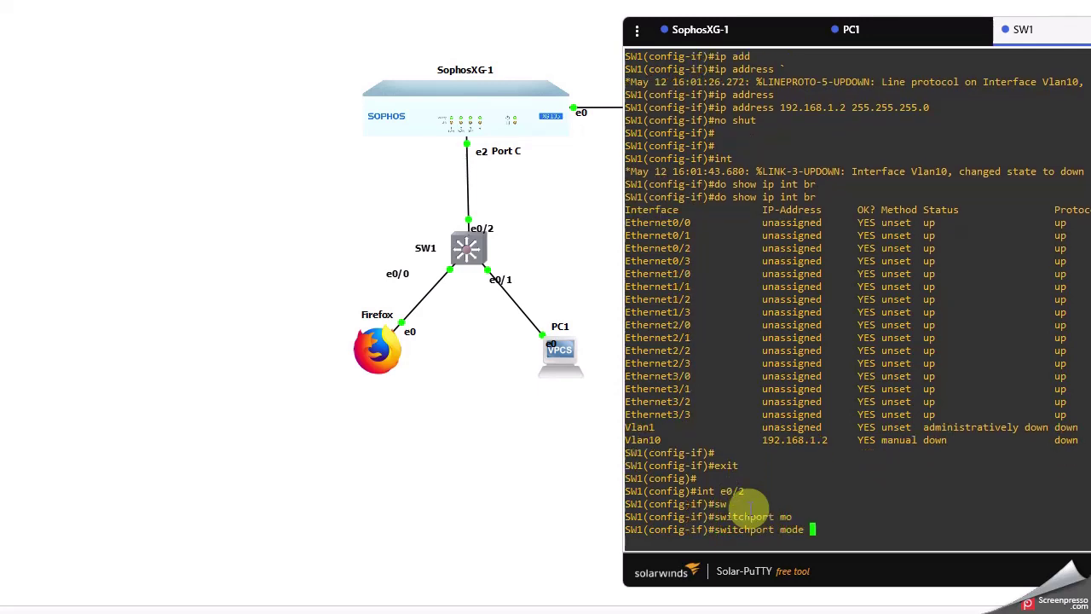
type("acc")
key("Tab")
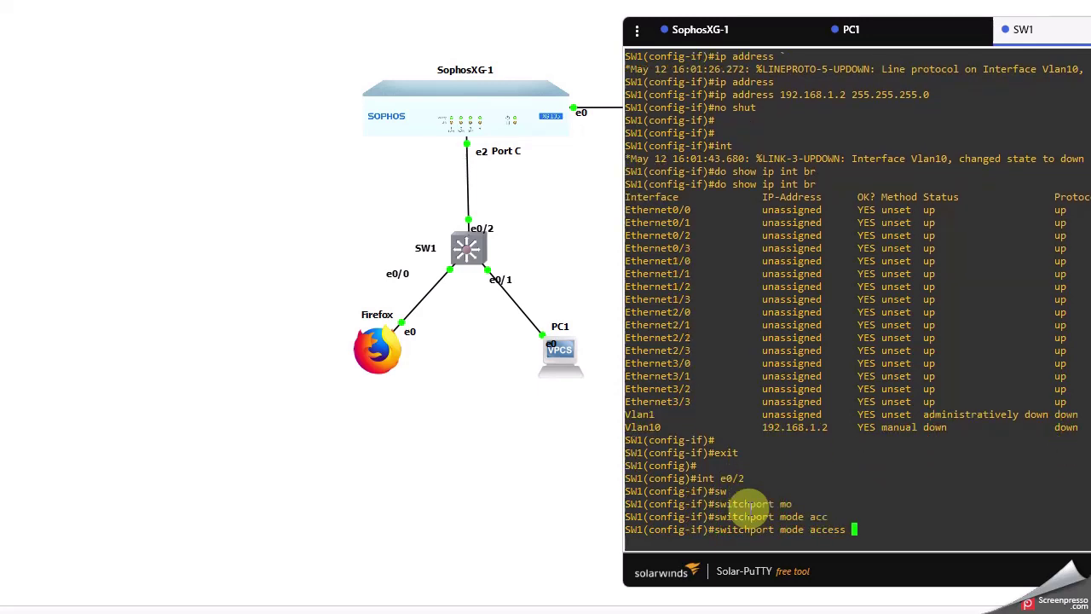
key("Return")
Assign SW1's interface e0/2 to access VLAN 10
type("sw")
key("Tab")
type("a")
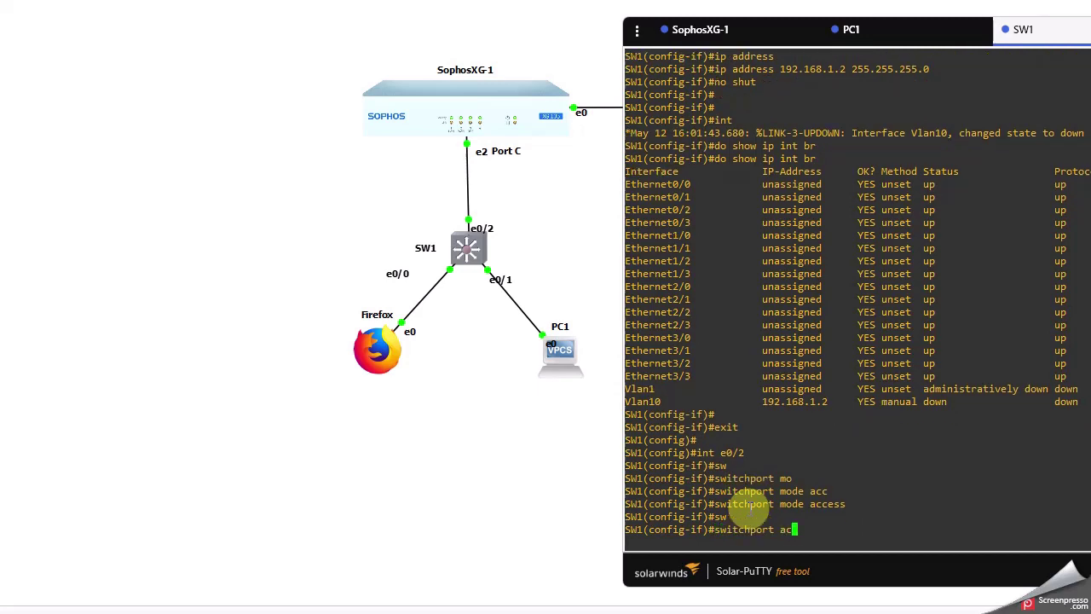
type("cc")
key("Tab")
type("vl")
key("Tab")
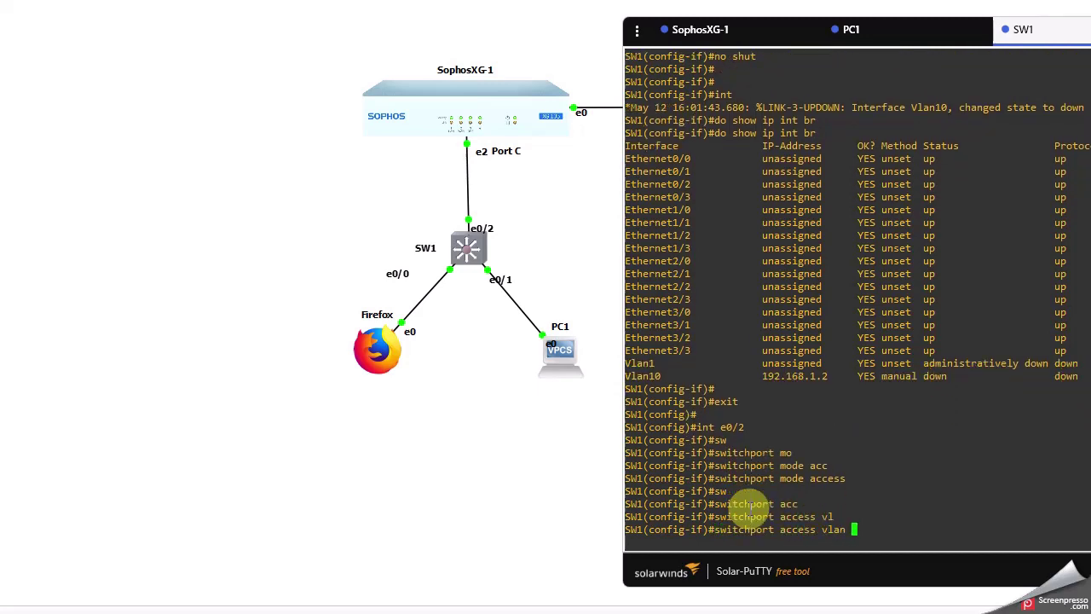
type("10")
key("Return")
key("Return")
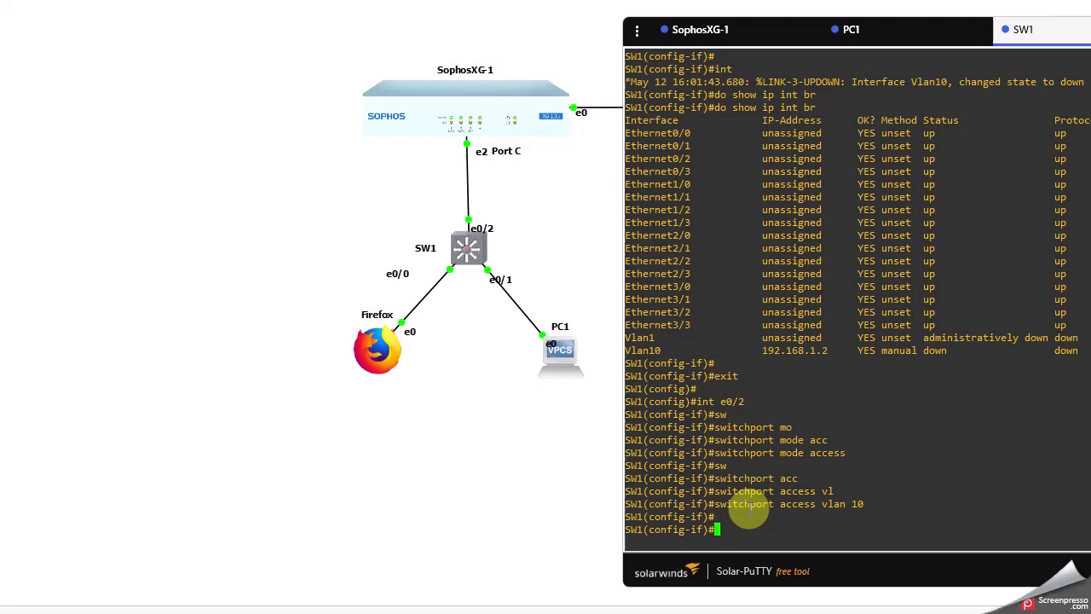
Leave the interface configuration and set SW1's IP default gateway to 192.168.1.1
type("exit")
key("Return")
type("ip")
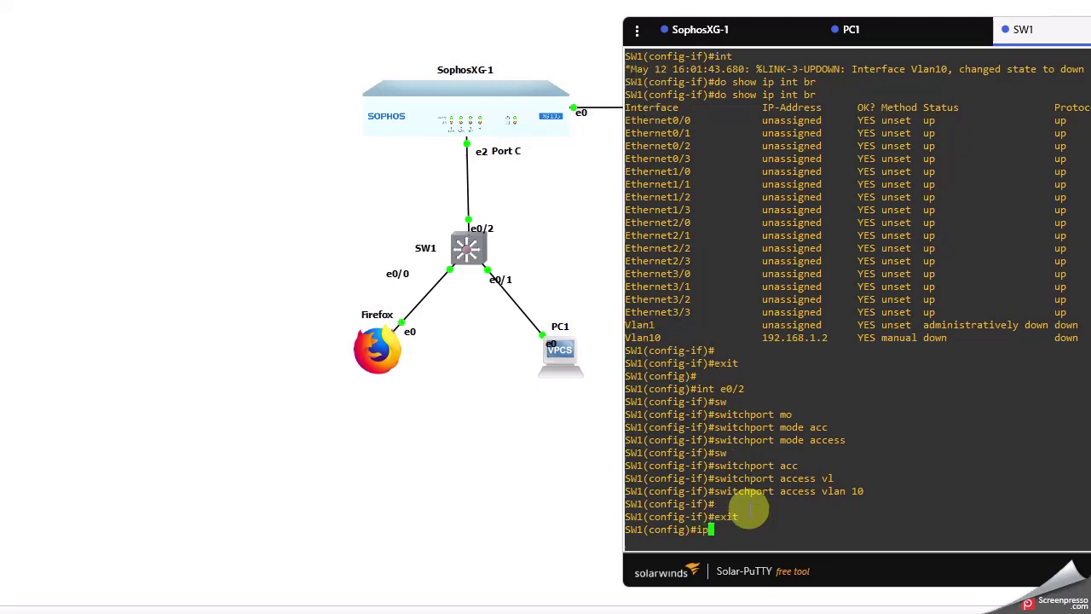
type(" def")
key("Tab")
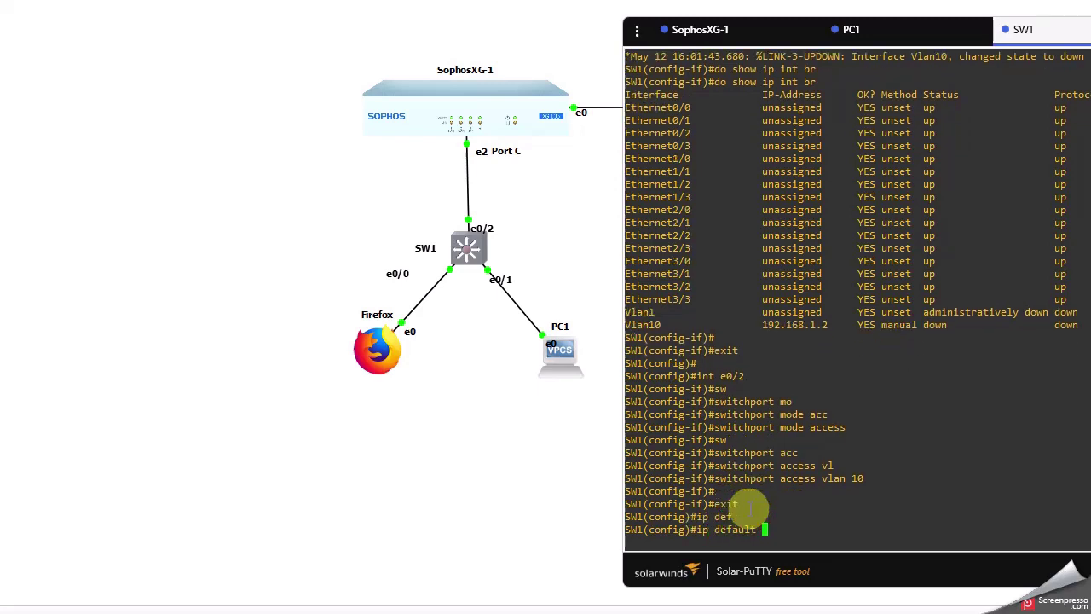
type("g")
key("Tab")
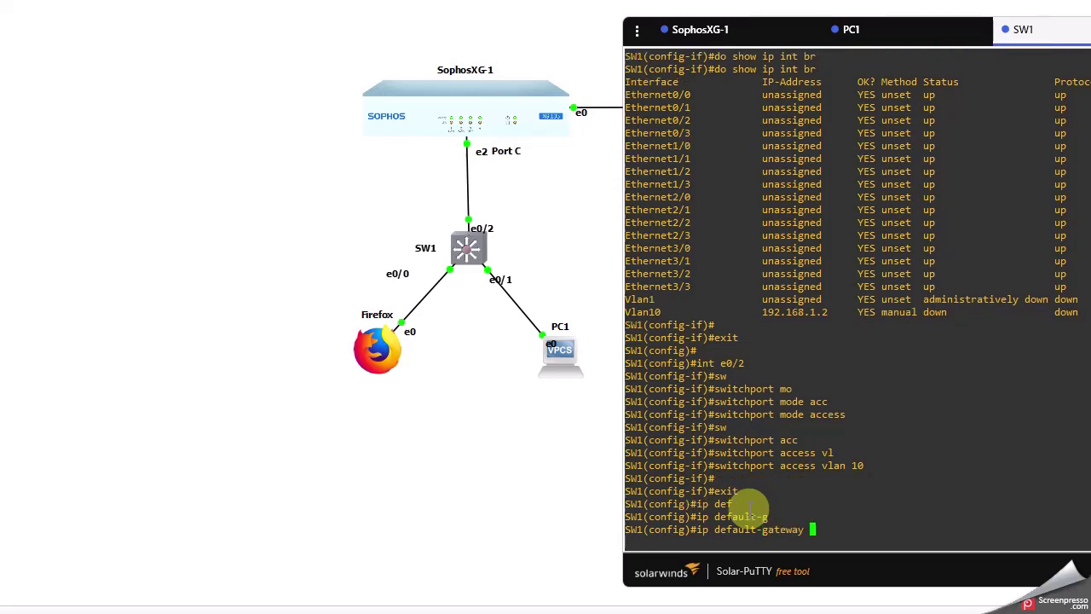
type("192.168.1.1")
key("Return")
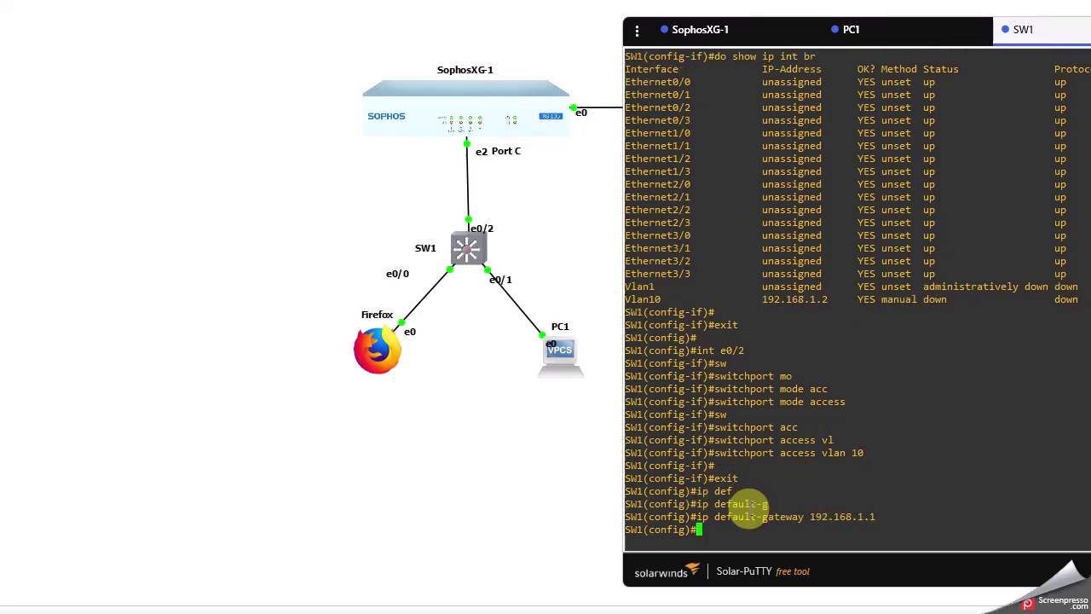
key("Return")
Exit SW1's configuration mode and ping the gateway 192.168.1.1 from the privileged prompt
type("exit")
key("Return")
key("Return")
key("Return")
key("Return")
key("Return")
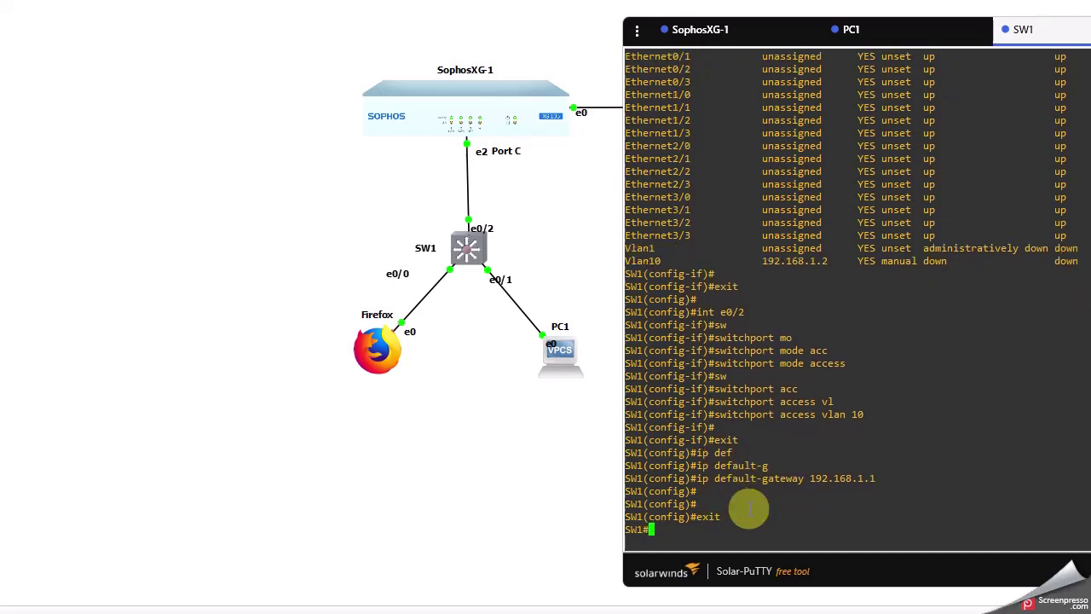
type("ping ")
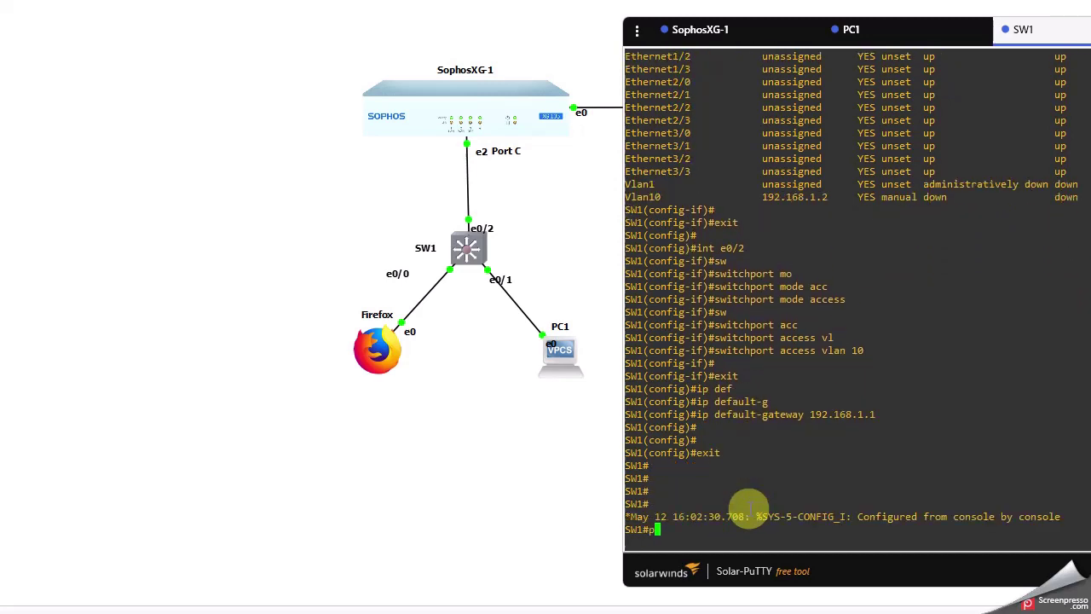
type("192.168.1.1")
key("Return")
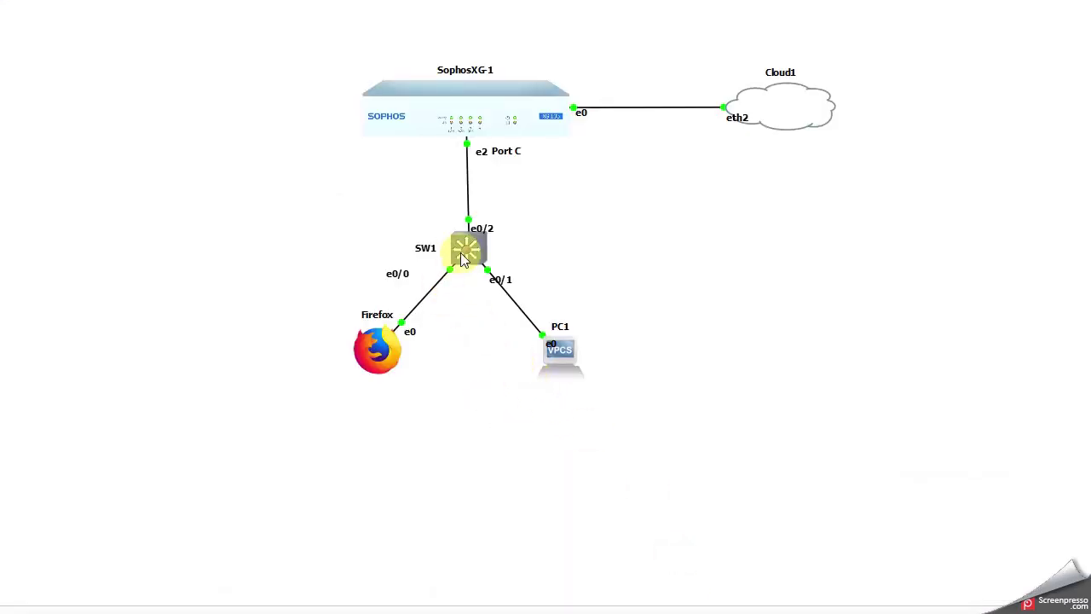
mouse_move(463, 121)
left_click_drag(277, 260, 469, 426)
left_click_drag(506, 260, 690, 485)
left_click(736, 483)
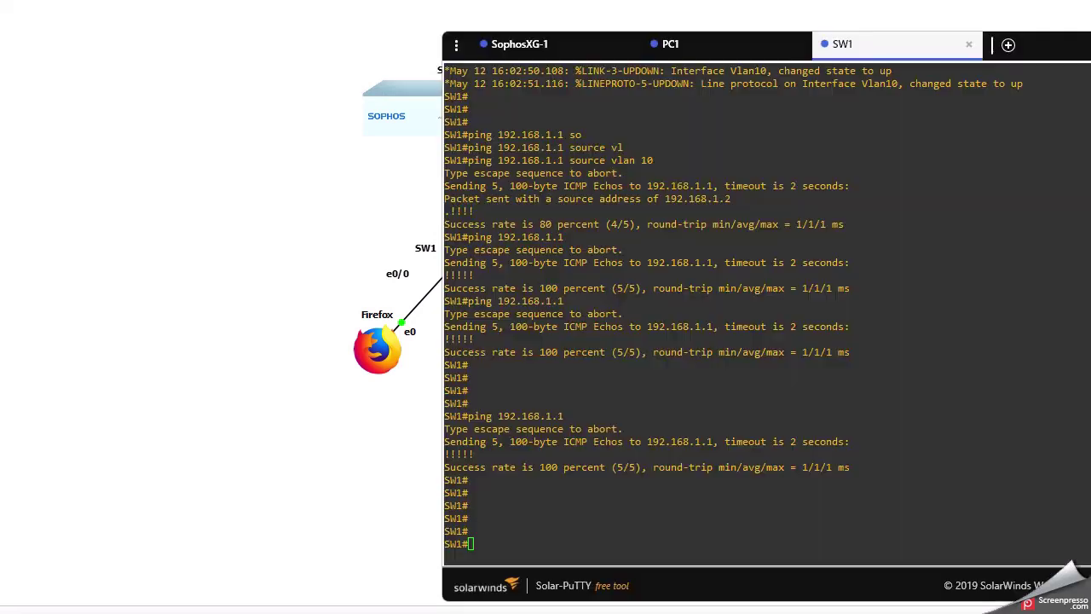
Enter SW1's global configuration mode from the terminal
left_click_drag(630, 505, 624, 494)
key("Return")
key("Return")
type("conf")
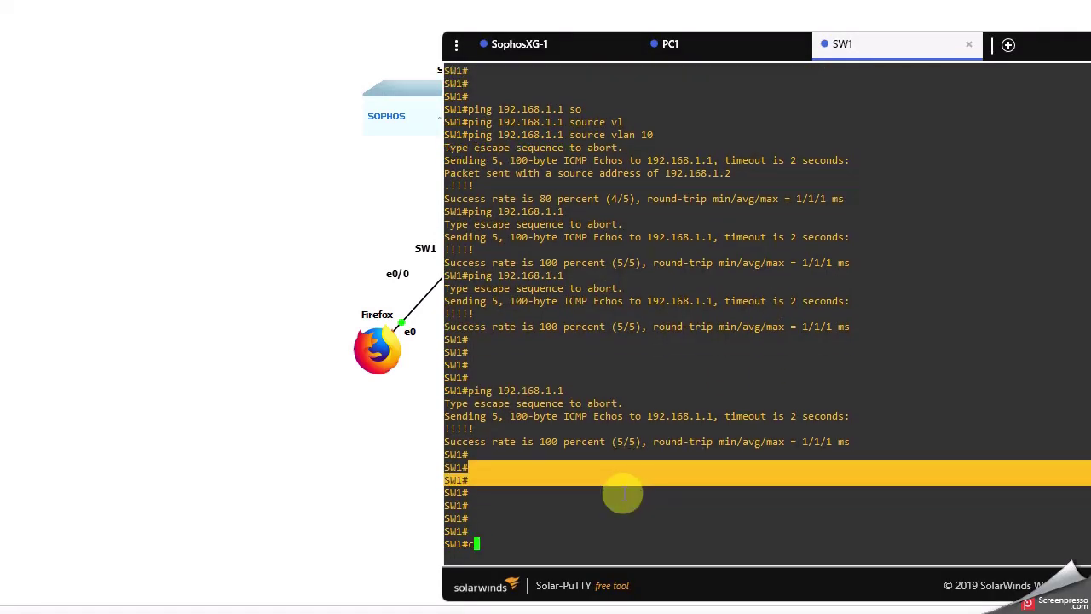
key("Tab")
key("Return")
key("Return")
type("int")
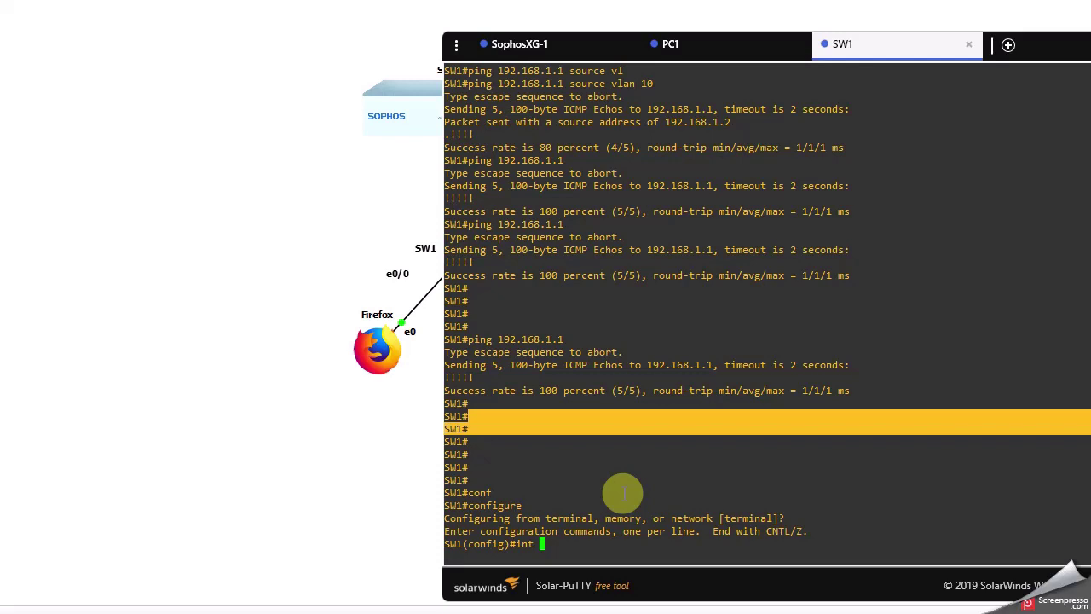
key("BackSpace")
key("BackSpace")
key("BackSpace")
key("BackSpace")
Create VLAN 20 on SW1
type("c")
type("la")
key("Tab")
type("20")
key("Return")
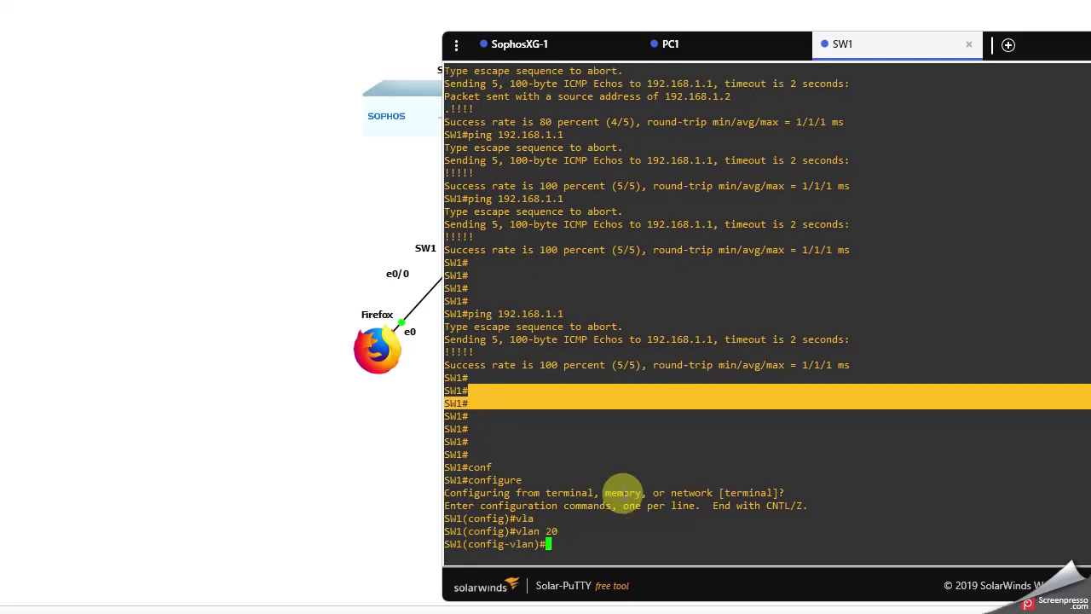
type("int vl")
key("Tab")
key("BackSpace")
key("BackSpace")
key("BackSpace")
key("BackSpace")
key("BackSpace")
key("BackSpace")
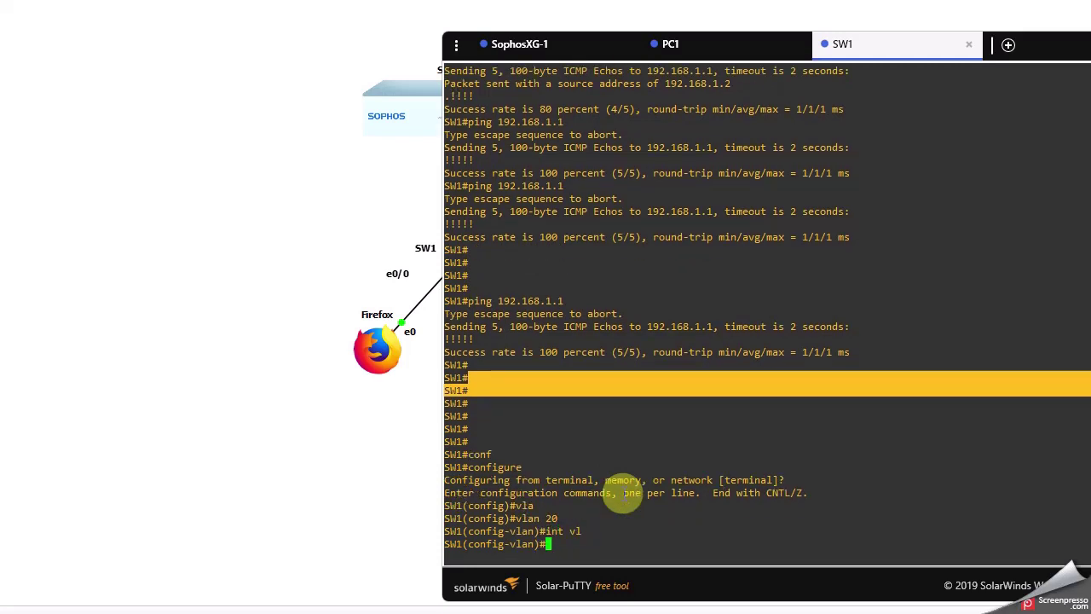
Leave the VLAN configuration and assign IP address 10.10.10.1 with mask 255.255.255.0 to SW1's VLAN 20 interface
type("exit")
key("Return")
type("int vl")
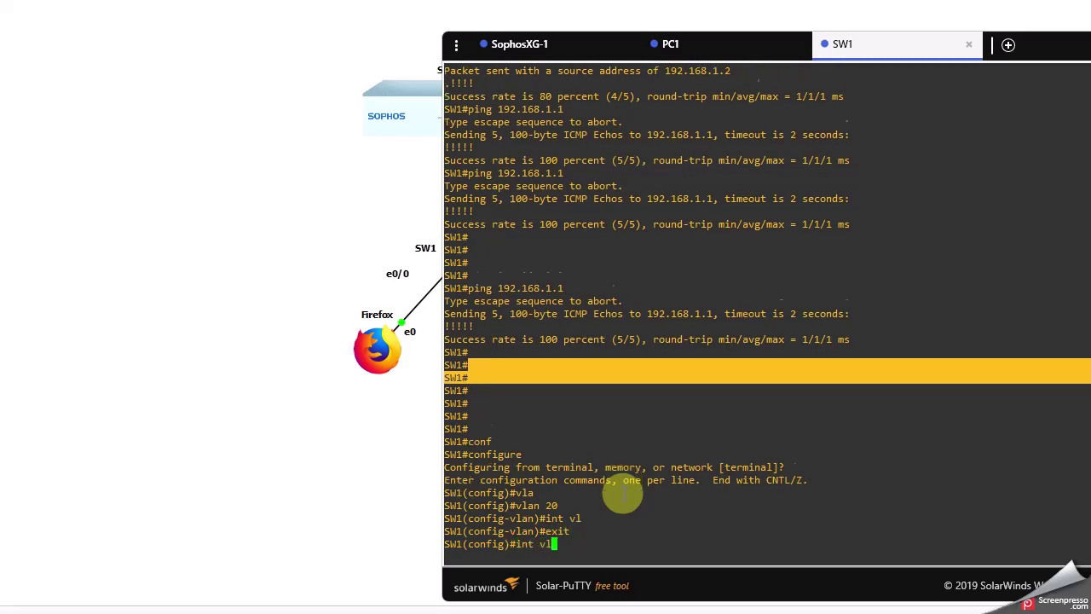
key("Tab")
type("20")
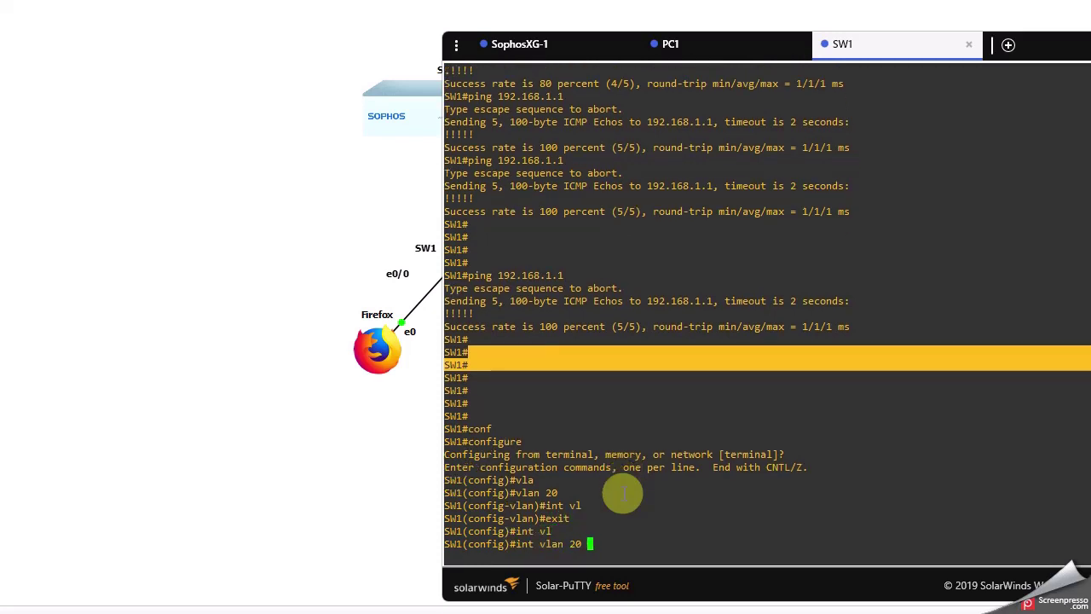
key("Return")
type("ip add")
key("Tab")
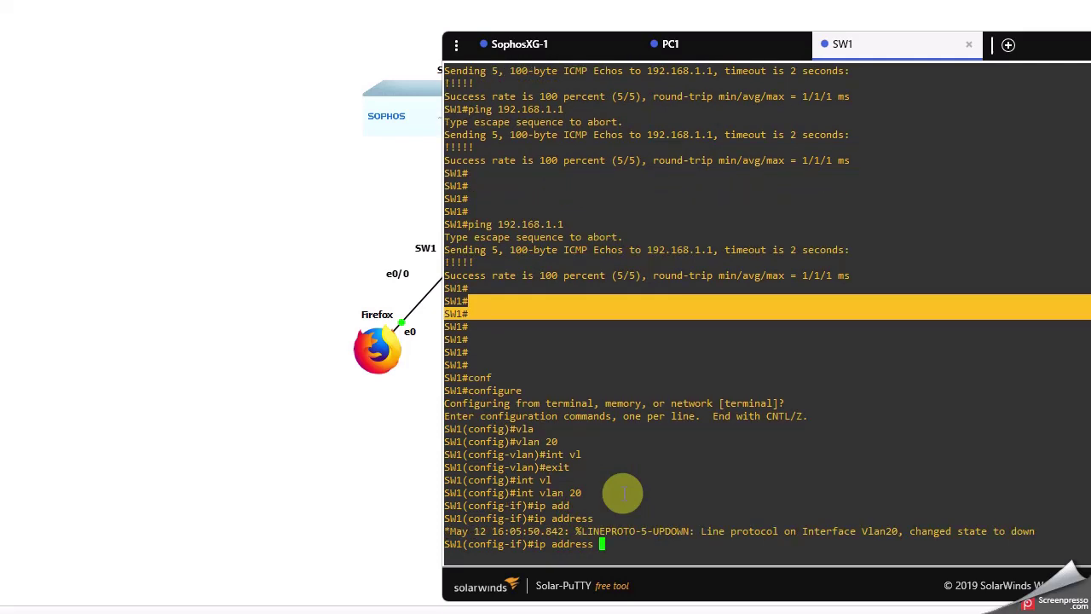
type("10.10.10.1 255.255.255.0")
key("Return")
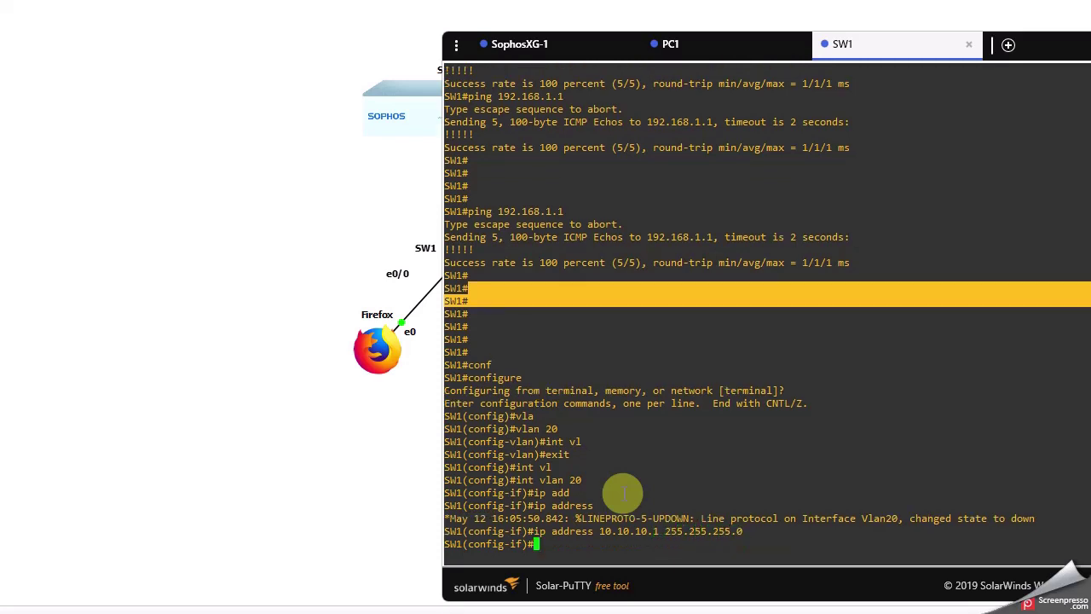
Enable the VLAN 20 interface with no shut and return to global configuration mode
type("no shut")
key("Return")
key("Return")
type("exit")
key("Return")
key("Return")
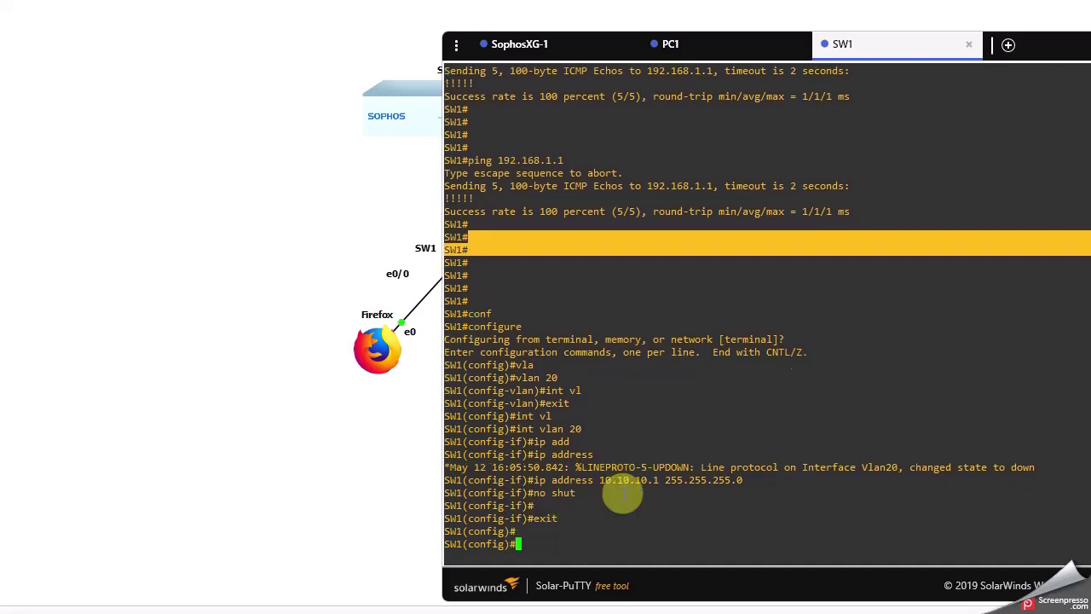
type("int vl")
key("BackSpace")
key("BackSpace")
key("BackSpace")
key("BackSpace")
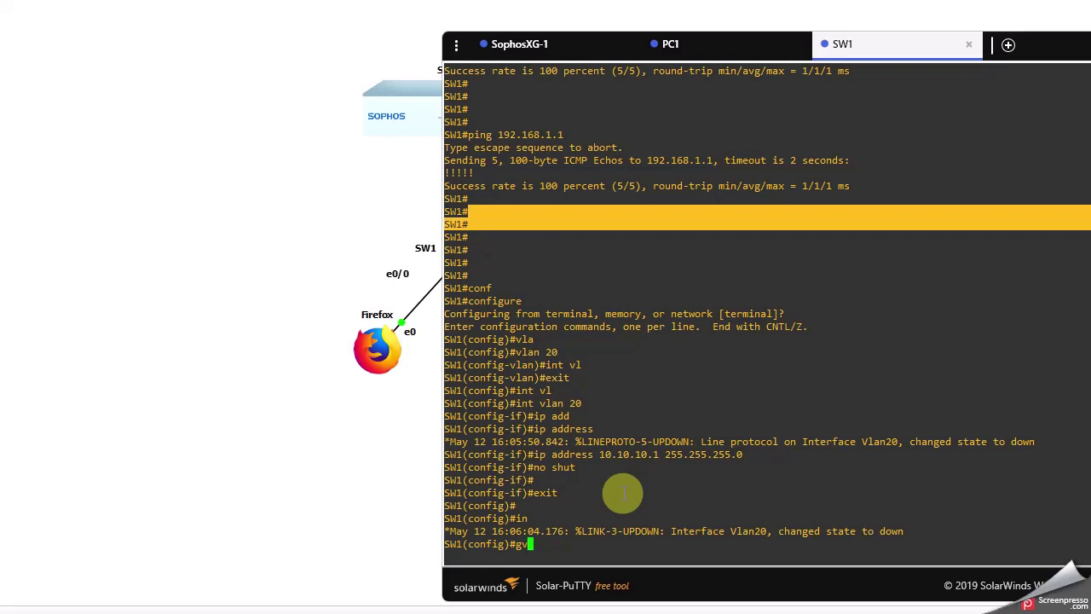
Create VLAN 30 on SW1
type("valn")
key("Tab")
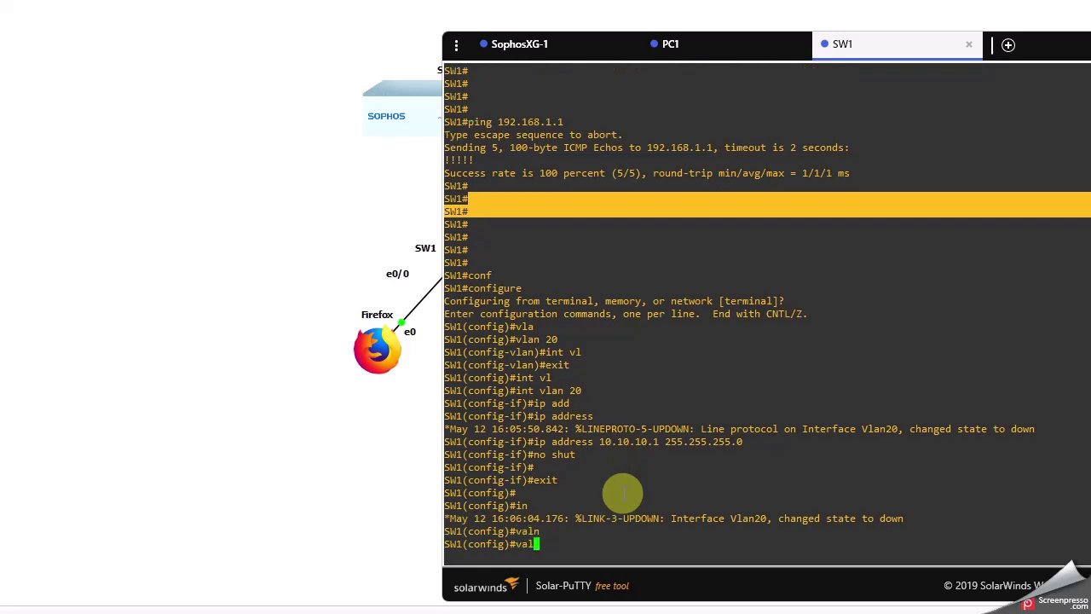
key("BackSpace")
key("BackSpace")
key("BackSpace")
type("lan 30")
key("Return")
key("Return")
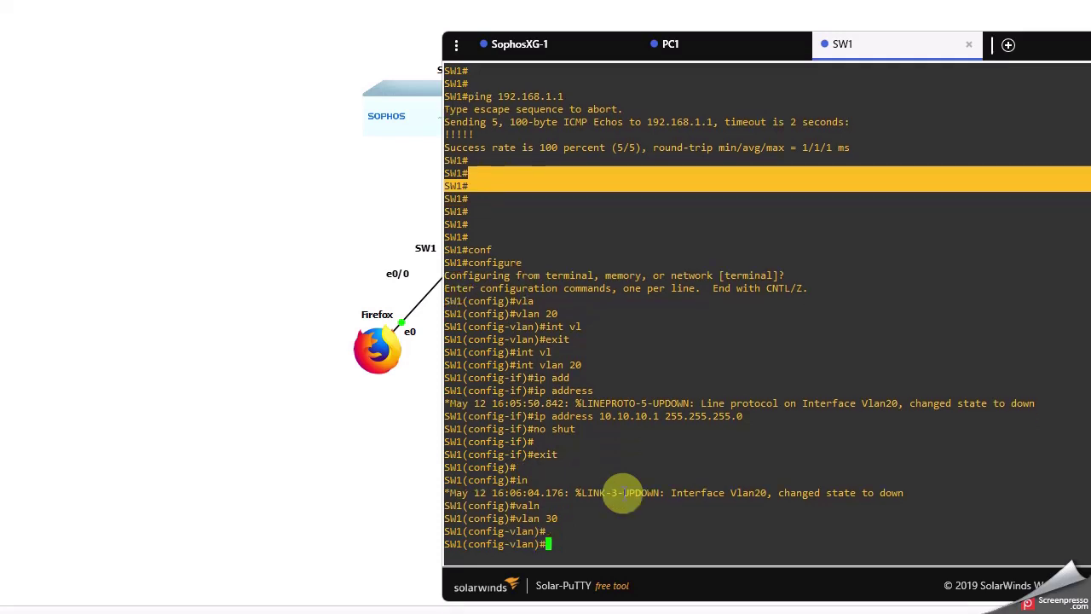
Assign IP address 10.10.20.1 with mask 255.255.255.0 to SW1's VLAN 30 interface and return to global configuration mode
type("exit")
key("Return")
type("int ")
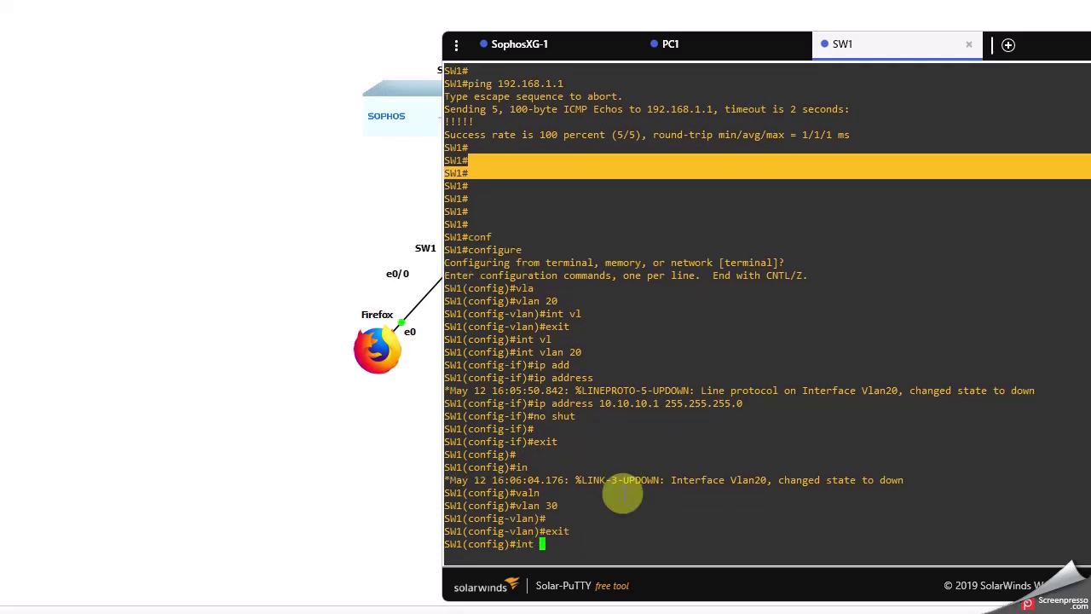
type("vl")
key("Tab")
type("30")
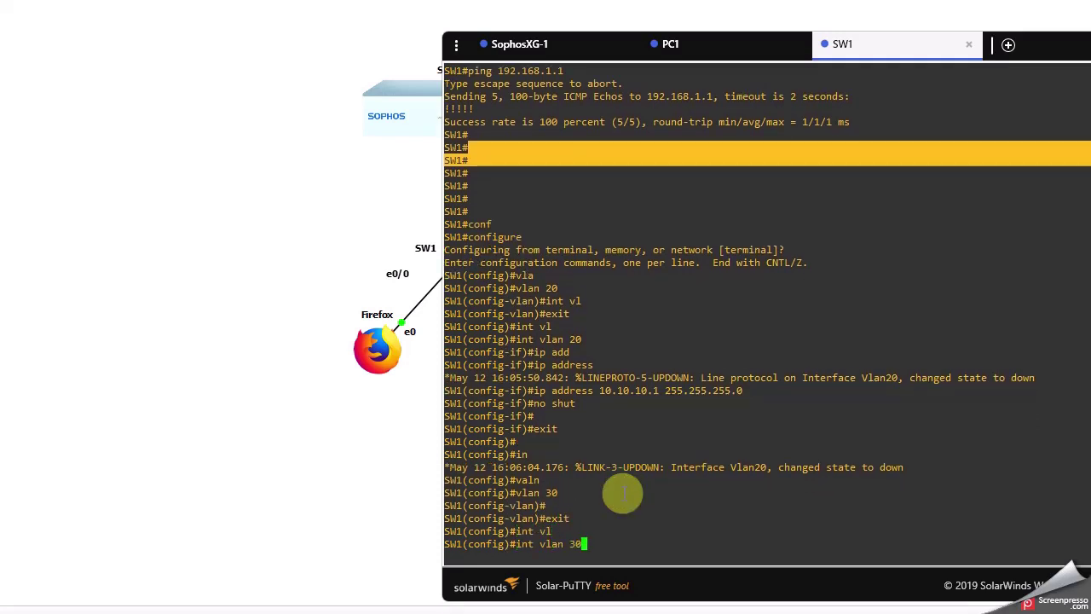
key("Return")
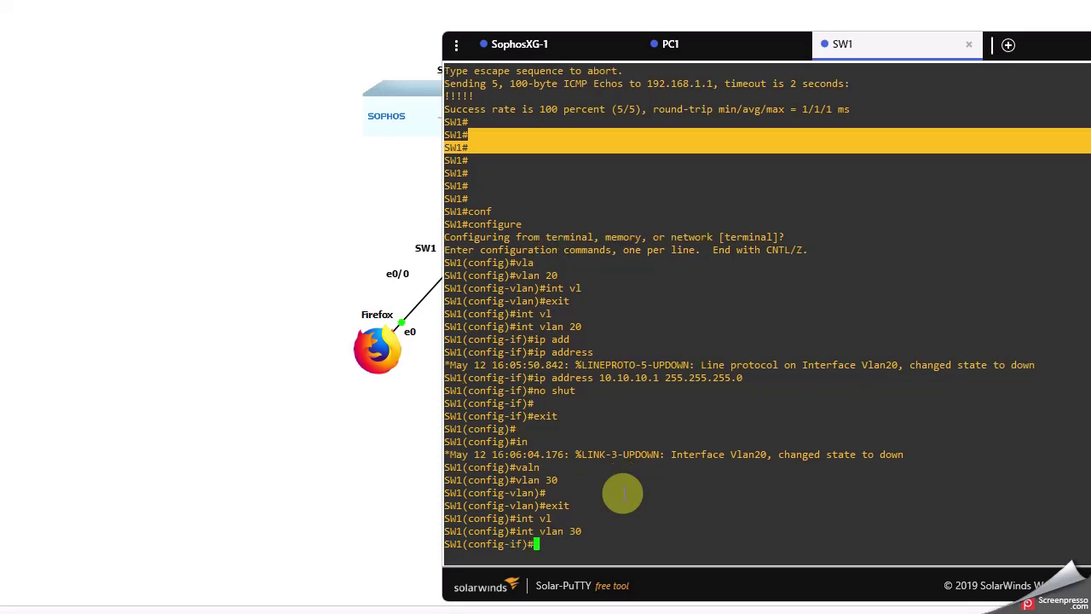
type("ip add")
key("Tab")
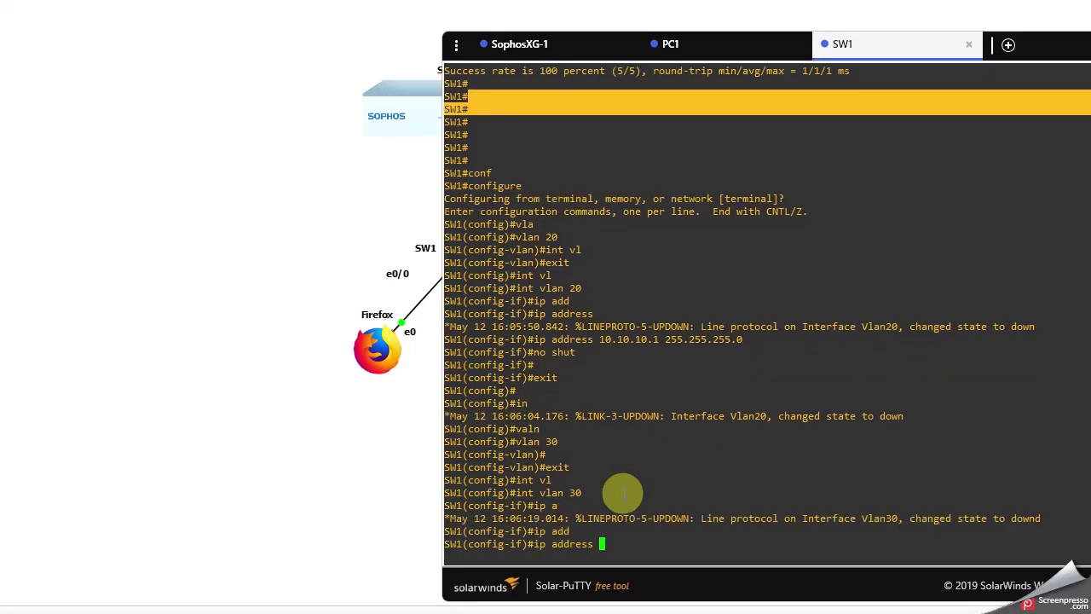
type("10.10.20.1 255.255.255.0")
key("Return")
key("Return")
key("Return")
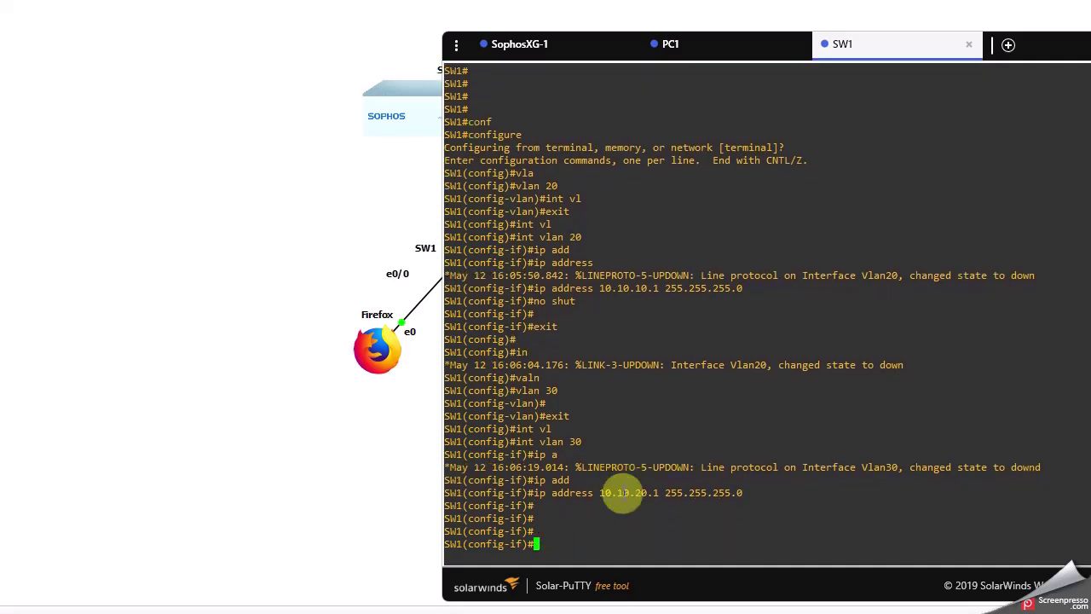
type("exit")
key("Return")
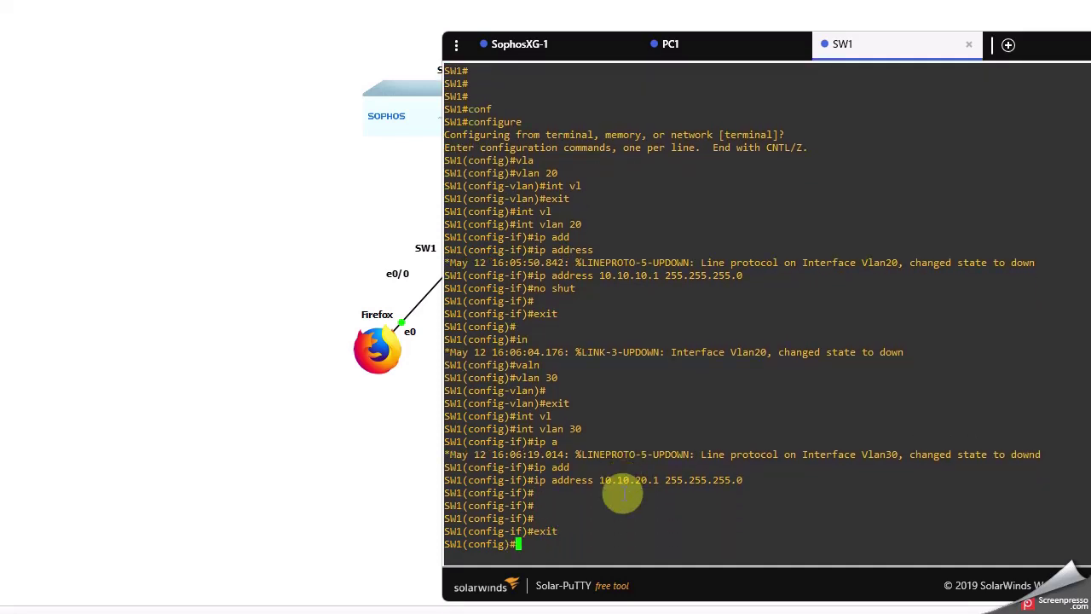
key("Return")
key("Return")
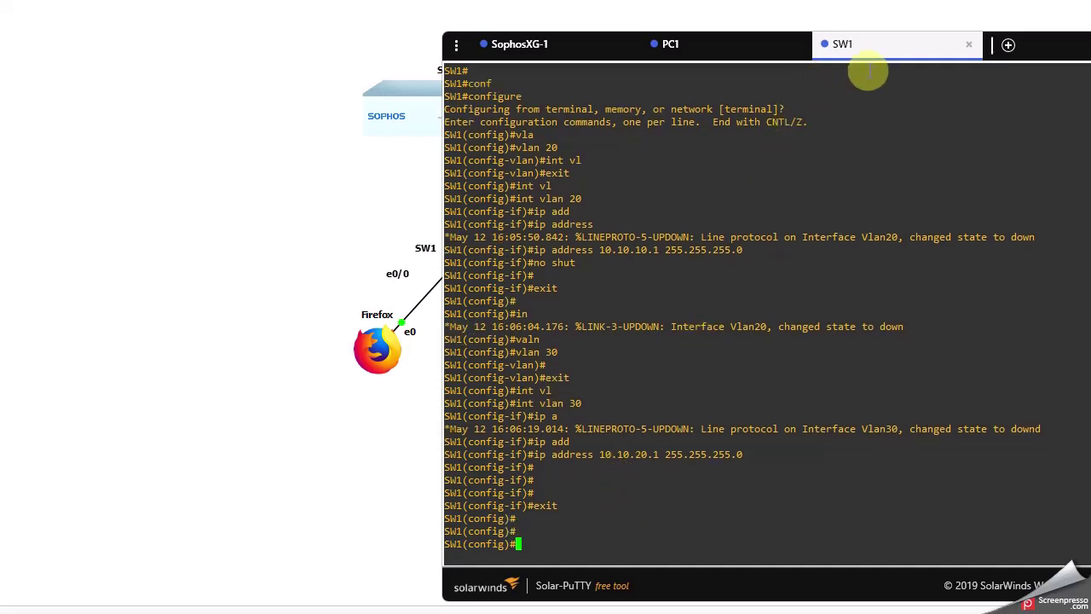
Uncover the topology beside the console window and place SW1's e0/0 label just beneath the switch's name
mouse_move(1042, 57)
left_mouse_down()
mouse_move(1083, 62)
mouse_move(1090, 52)
mouse_move(808, 47)
mouse_move(1090, 47)
mouse_move(1090, 25)
left_mouse_up()
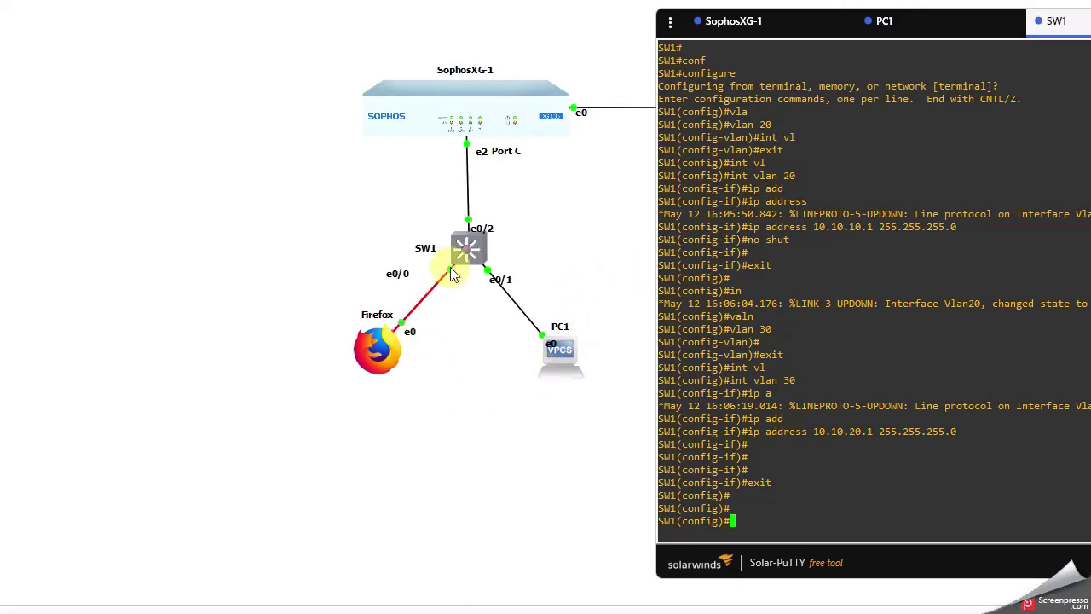
left_click_drag(397, 274, 427, 268)
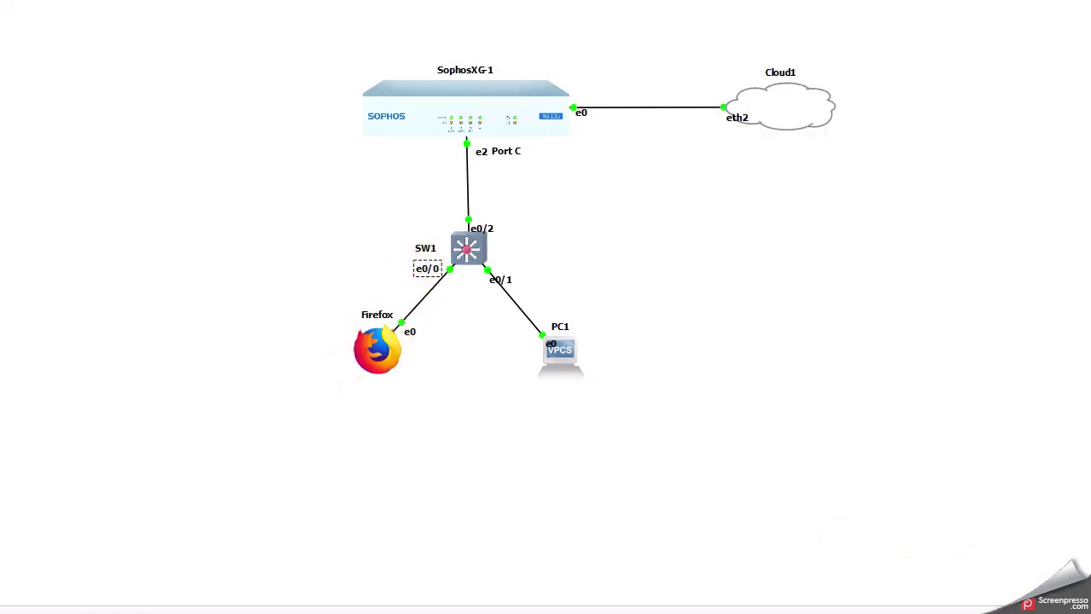
Return to SW1's console and set interface e0/0 to switchport access mode
key("alt+Tab")
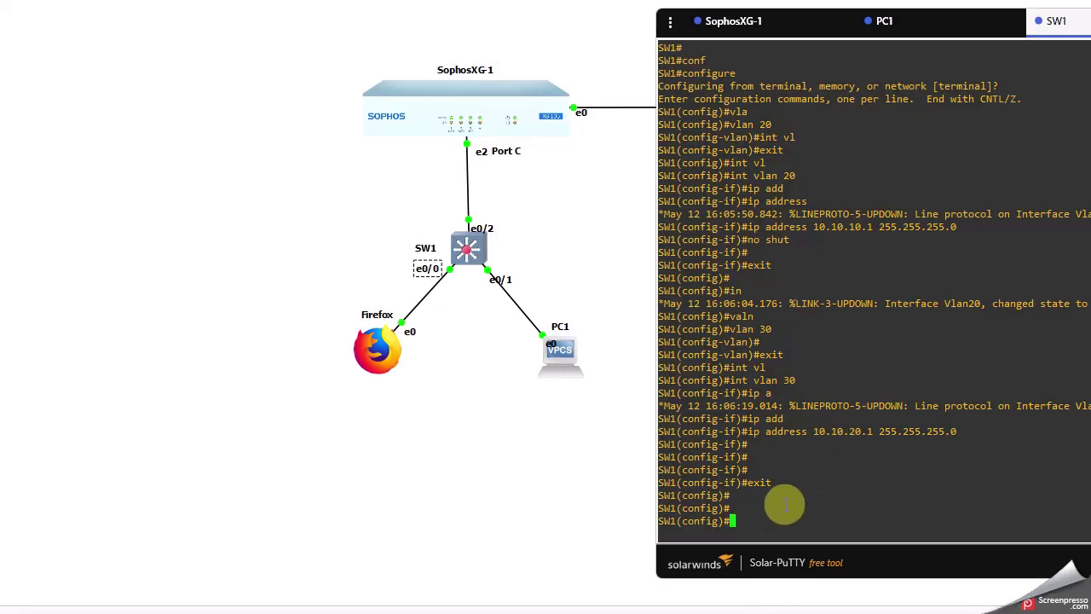
type("int e0/0/")
key("Return")
type("sw")
key("Tab")
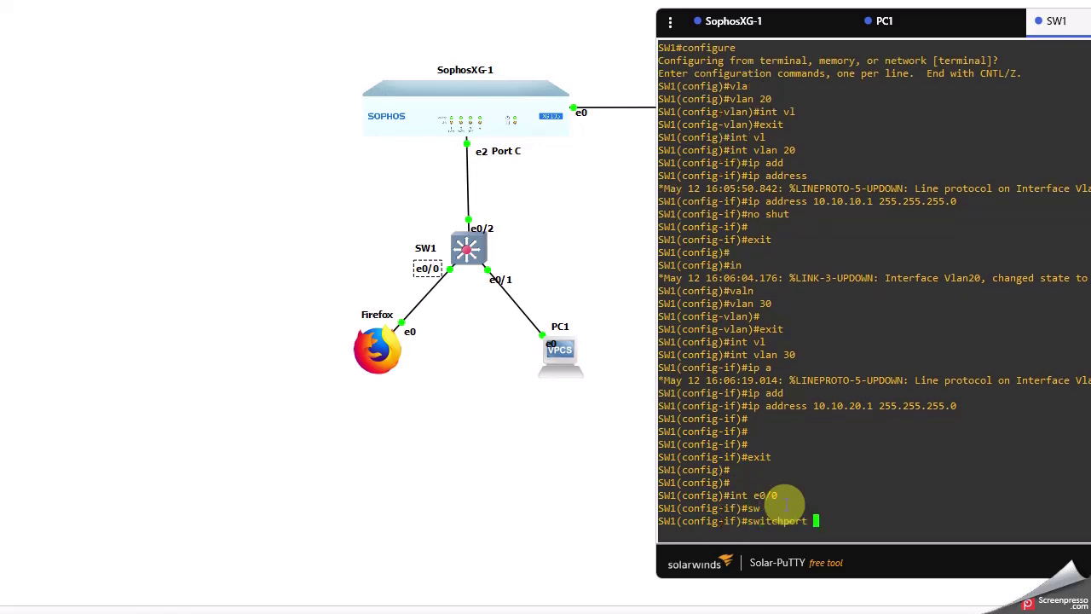
type("mo")
key("Tab")
type("acc")
key("Tab")
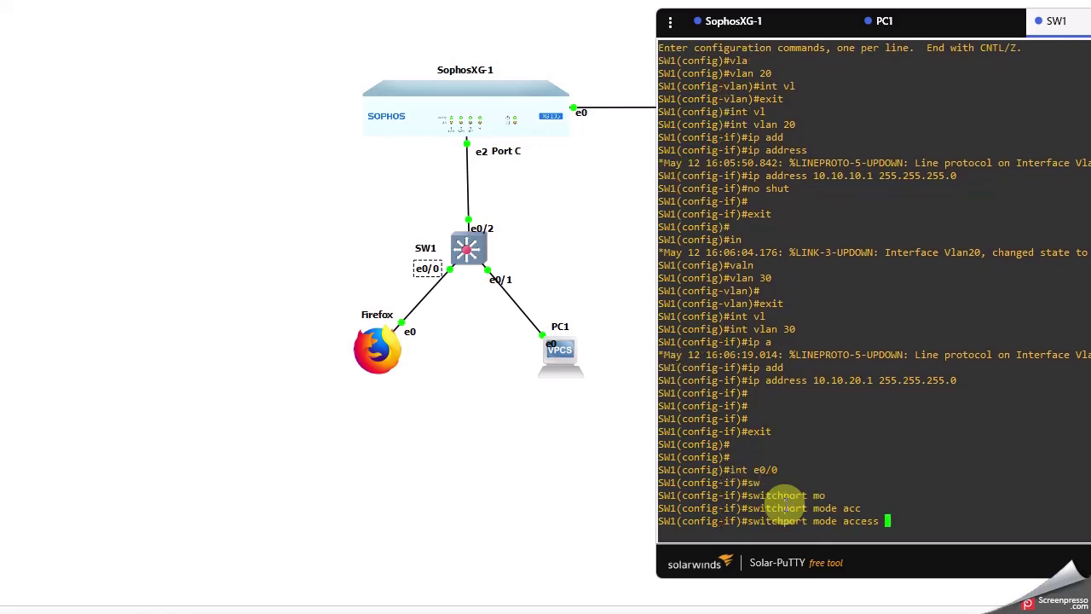
key("Return")
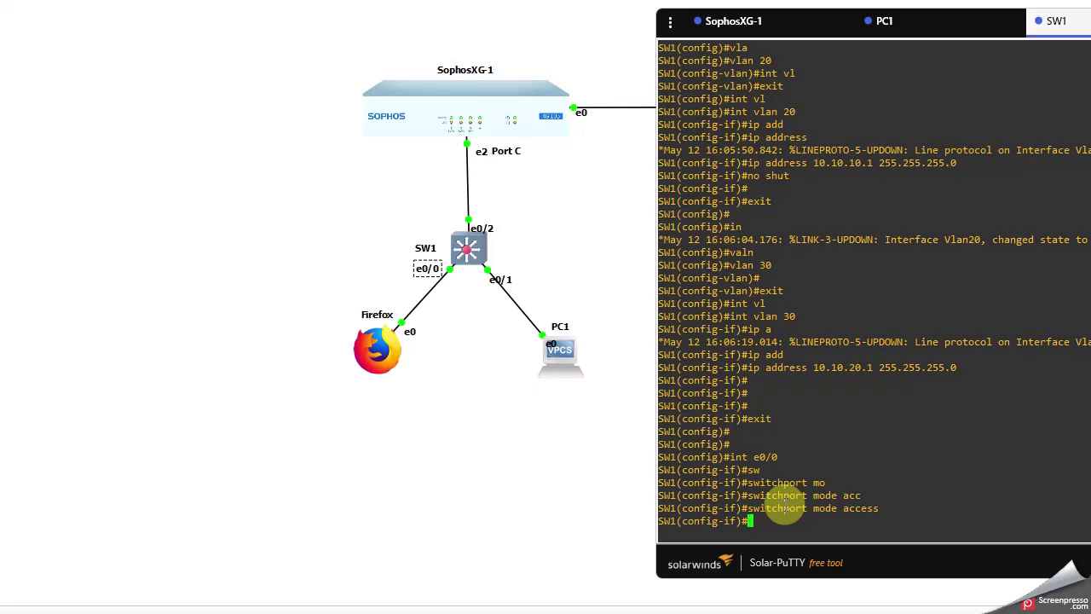
Assign SW1's e0/0 access port to VLAN 20 and return to global configuration mode
type("sw")
key("Tab")
type("acc")
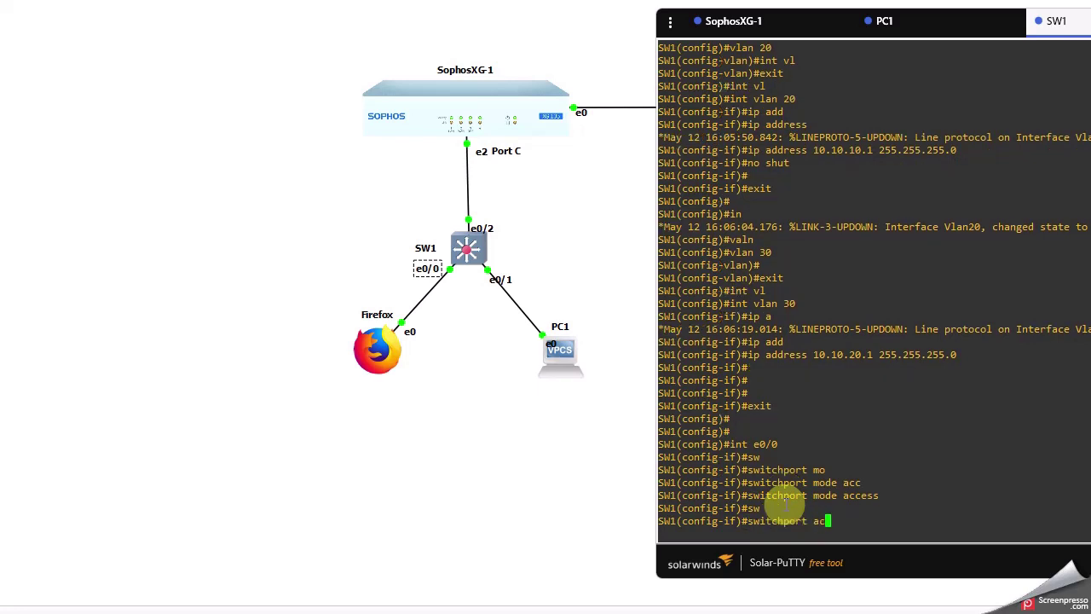
key("Tab")
type("vl")
key("Tab")
type("2")
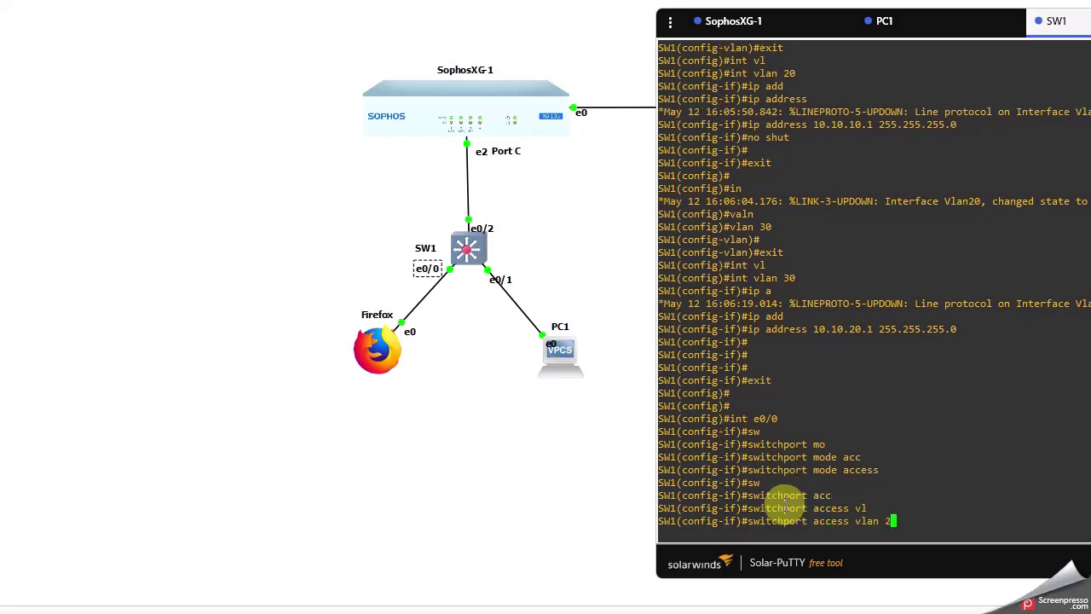
type("0")
key("Return")
key("Return")
key("Return")
type("exit")
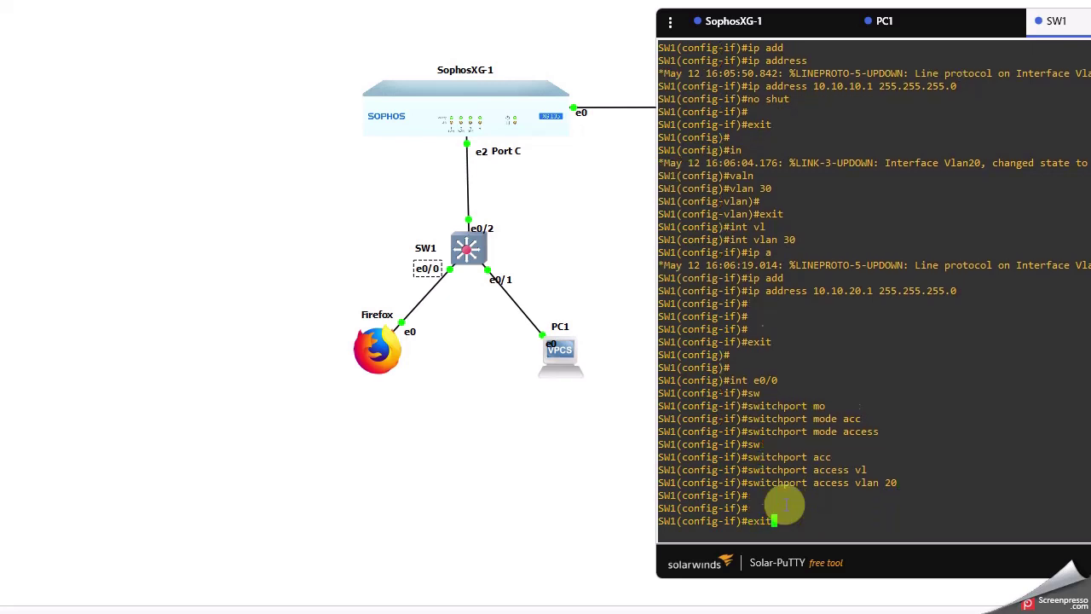
key("Return")
Set SW1's interface e0/1 to switchport access mode
type("int e")
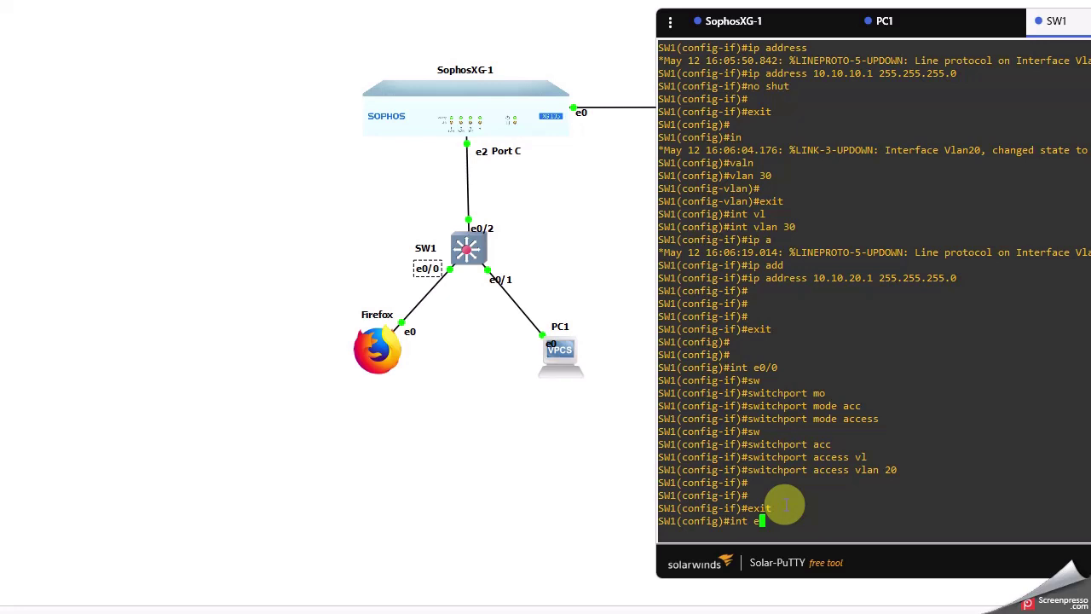
key("BackSpace")
key("BackSpace")
key("BackSpace")
key("BackSpace")
type("int e0/1")
key("Return")
key("Return")
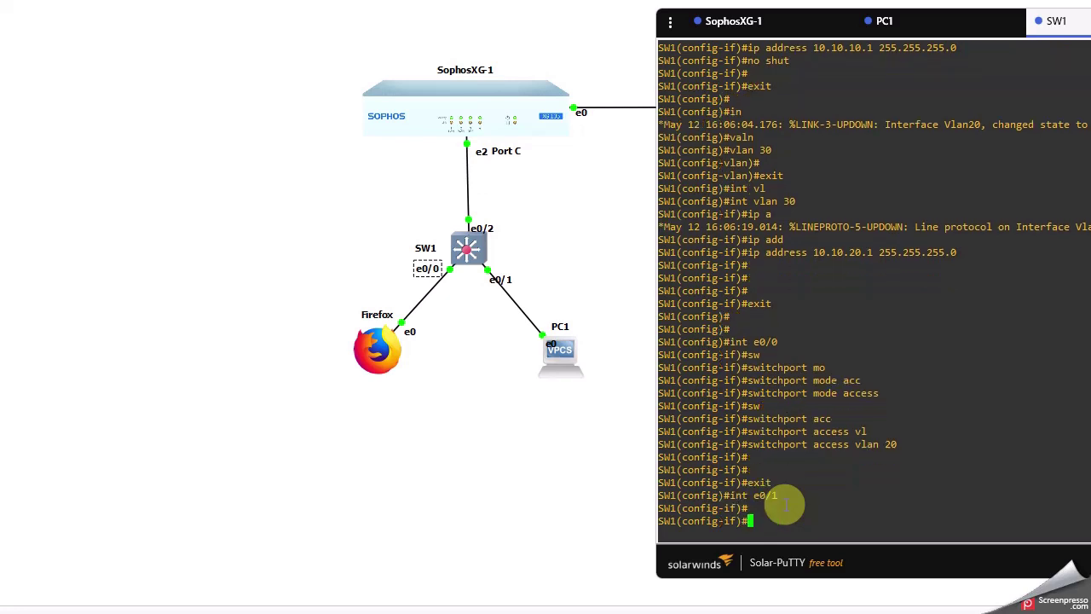
type("sw")
key("Tab")
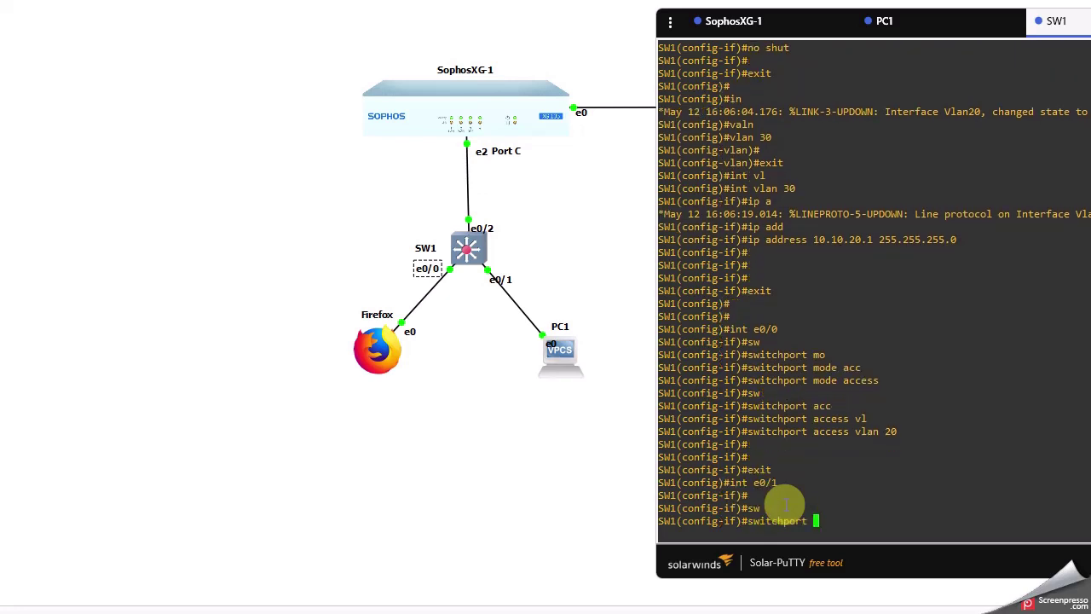
type("mo")
key("Tab")
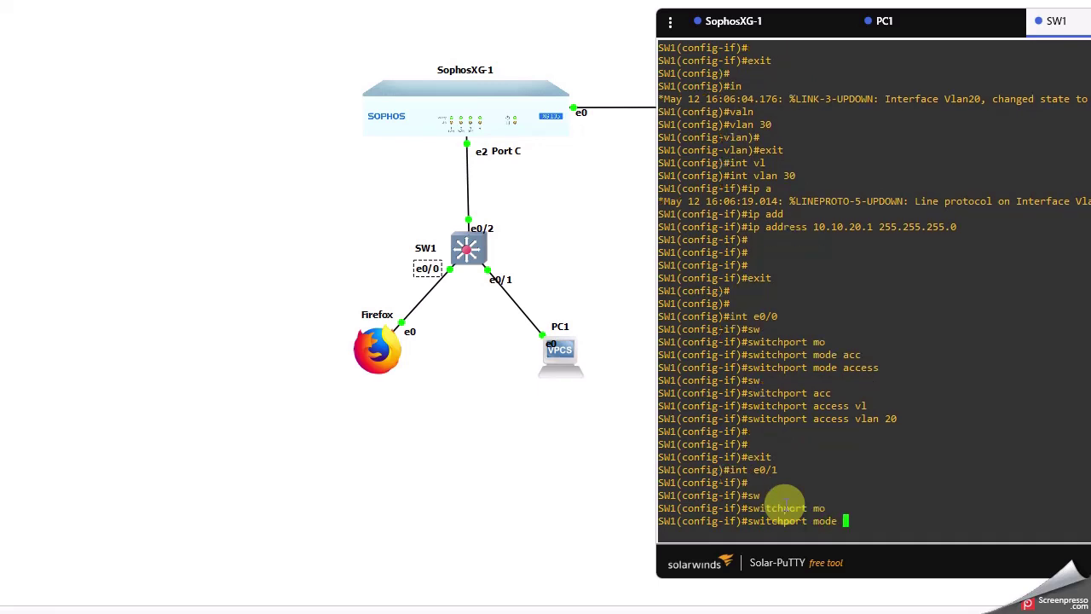
type("acc")
key("Tab")
key("Return")
Enter the switchport access vlan command for SW1's e0/1 port
type("sw")
key("Tab")
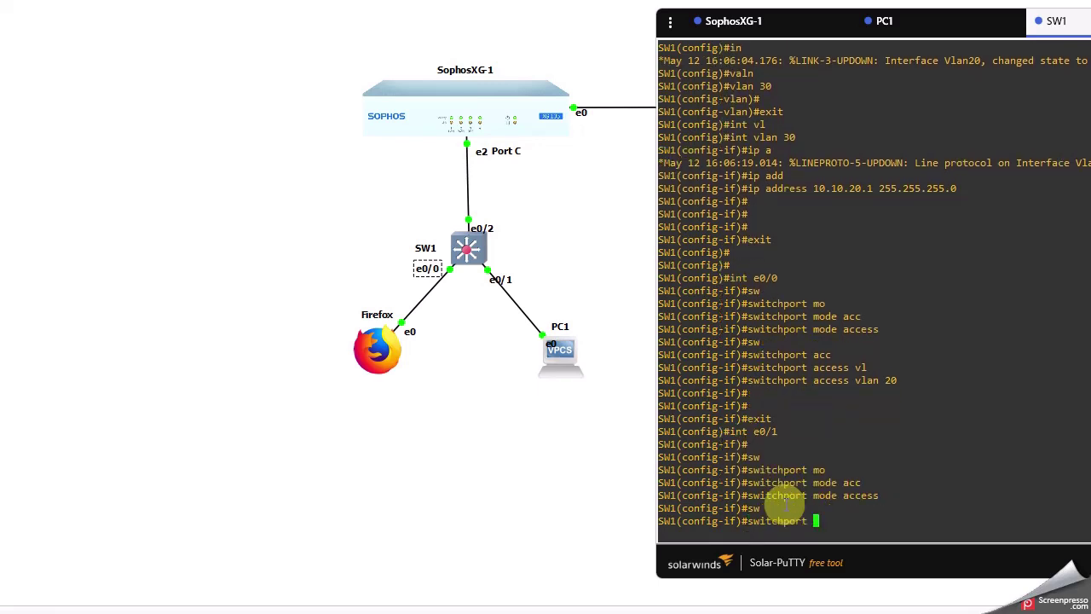
type("acc")
key("Tab")
type("vl")
key("Tab")
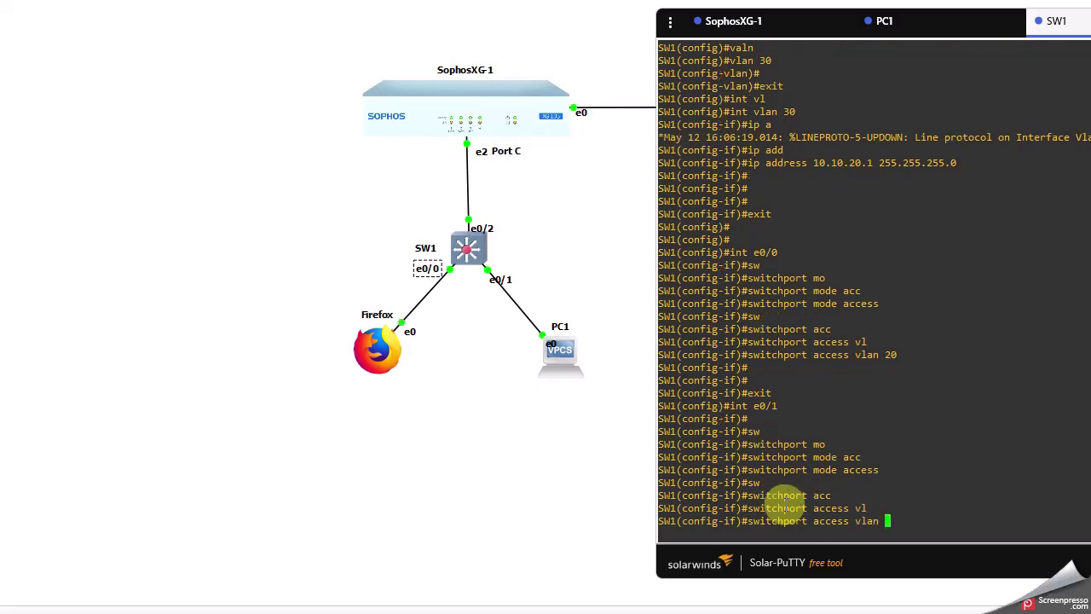
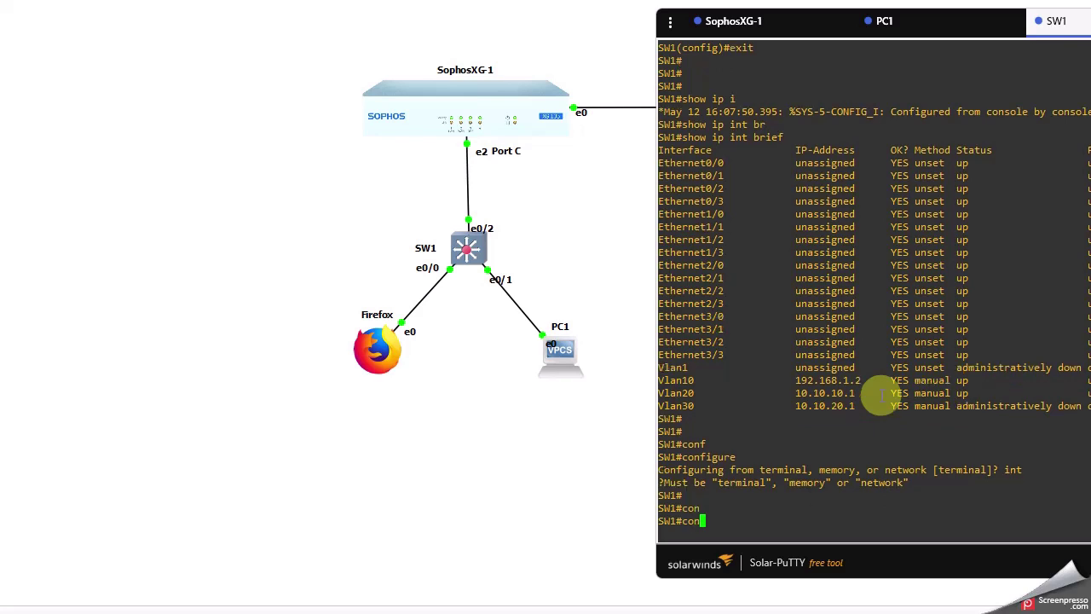
Enter SW1's global configuration mode with the configure command, accepting terminal as the source
type("confi")
key("Tab")
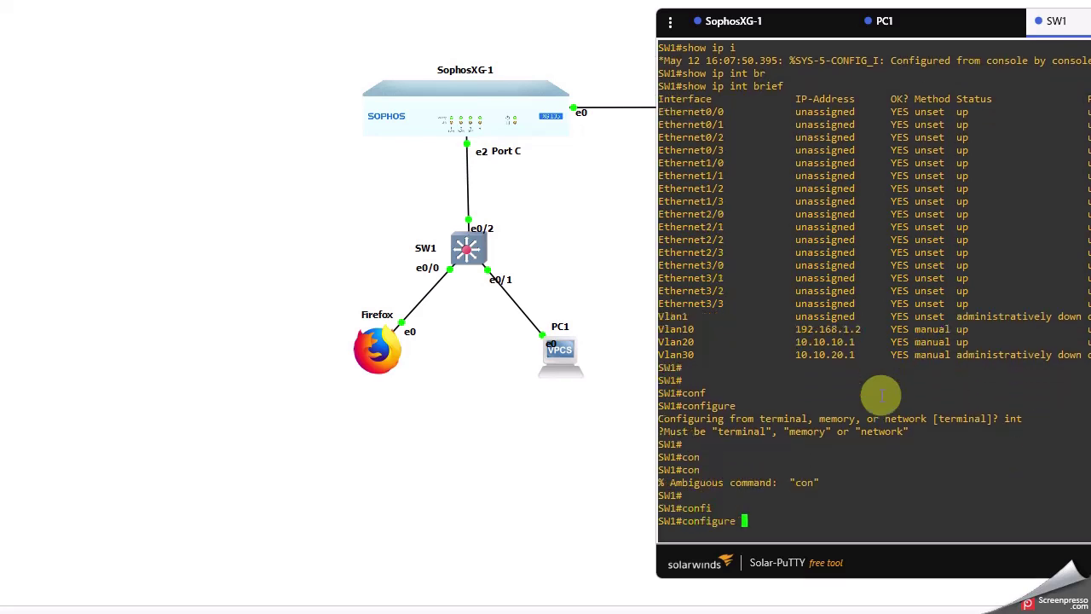
key("Return")
key("Return")
key("Return")
Enable SW1's VLAN 30 interface with no shutdown
type("int vl")
key("Tab")
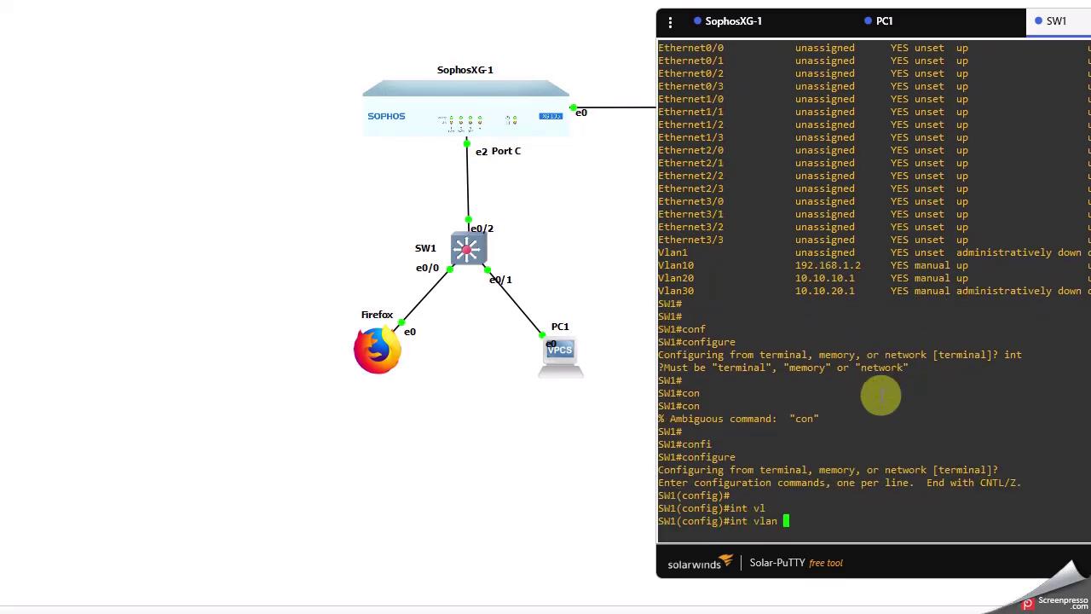
type("30")
key("Return")
key("Return")
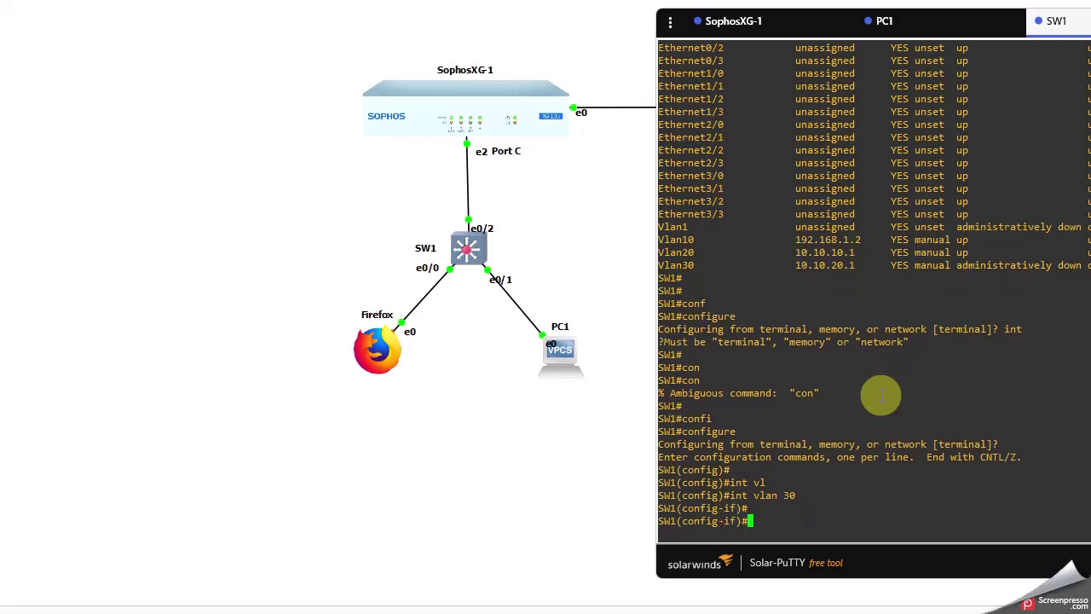
type("no shut")
key("Tab")
key("Return")
key("Return")
key("Return")
left_click_drag(951, 201, 1056, 214)
left_click(1054, 214)
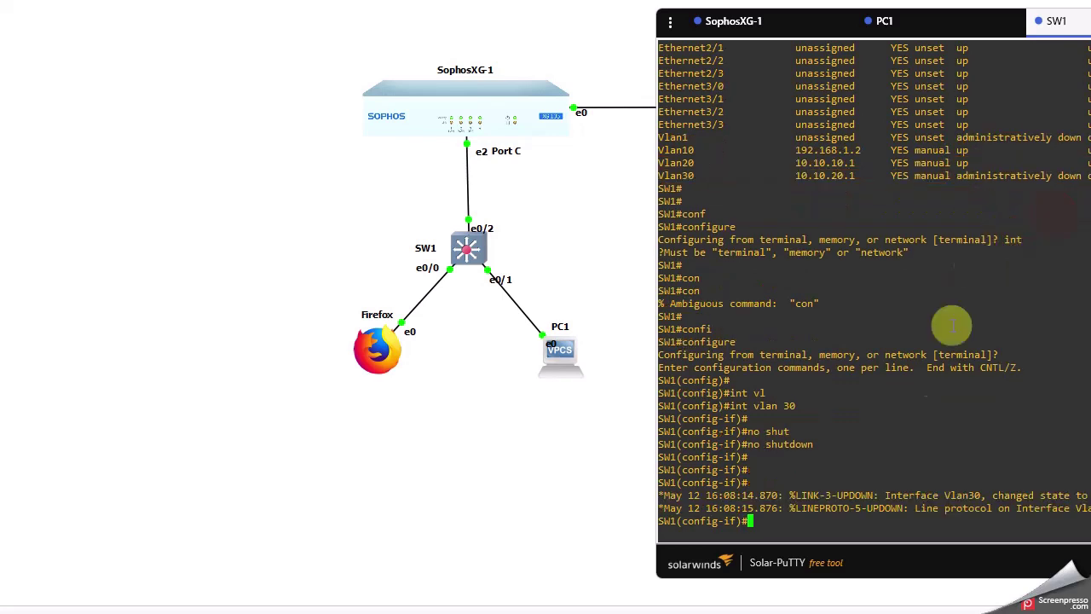
Exit SW1's interface and global configuration modes to return to privileged EXEC mode
key("Return")
key("Return")
key("Return")
key("Return")
type("exit")
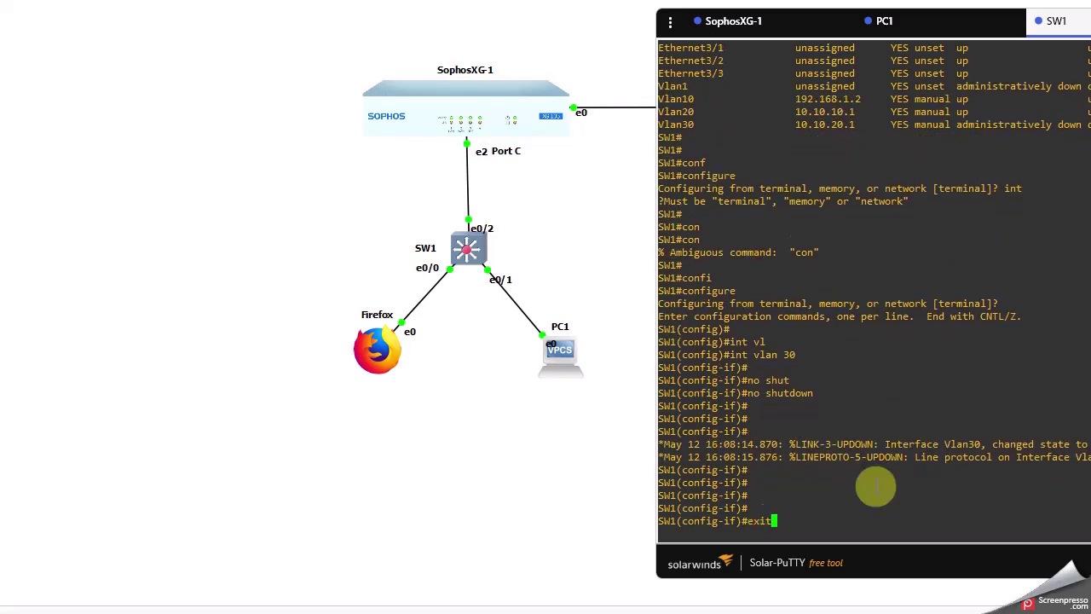
key("Return")
type("erxit")
key("Return")
key("Return")
key("Return")
type("exit")
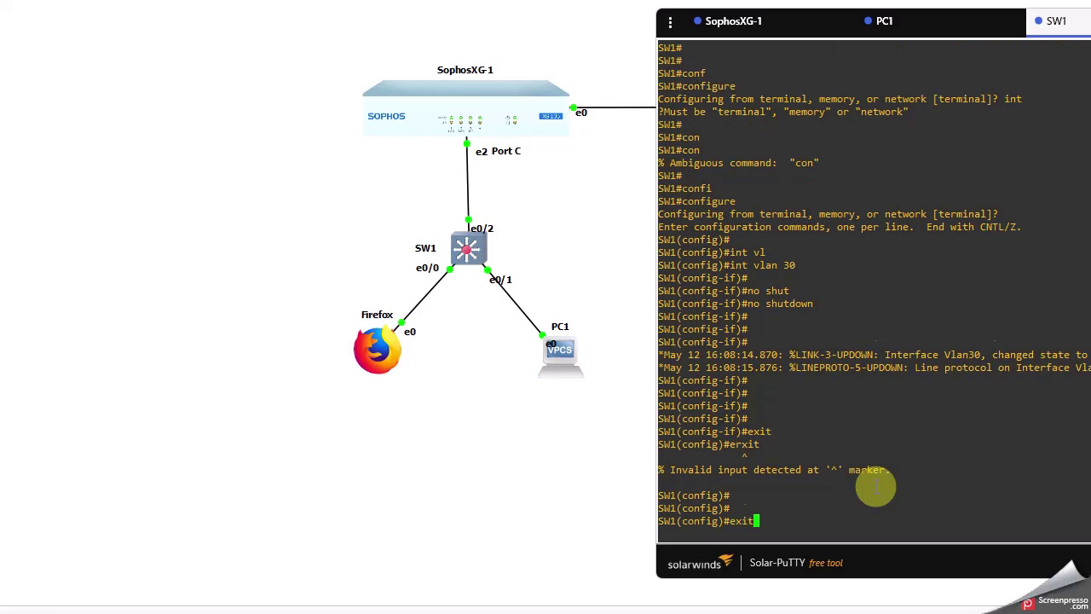
key("Return")
key("Return")
key("Return")
key("Return")
Ping the firewall at 192.168.1.1 from SW1
type("ping")
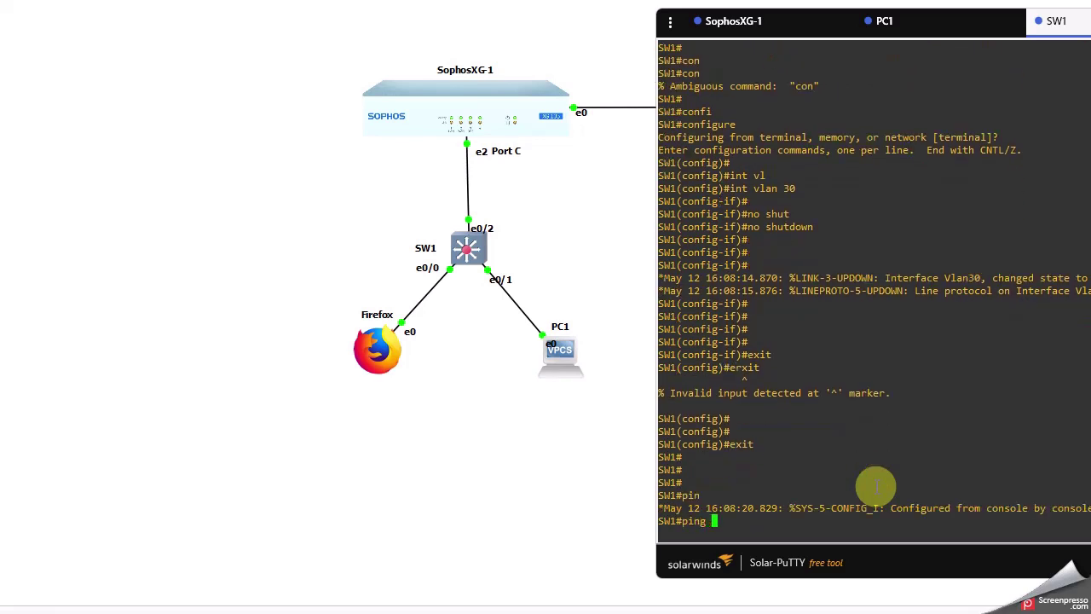
type(" 192.168.1.1")
key("Return")
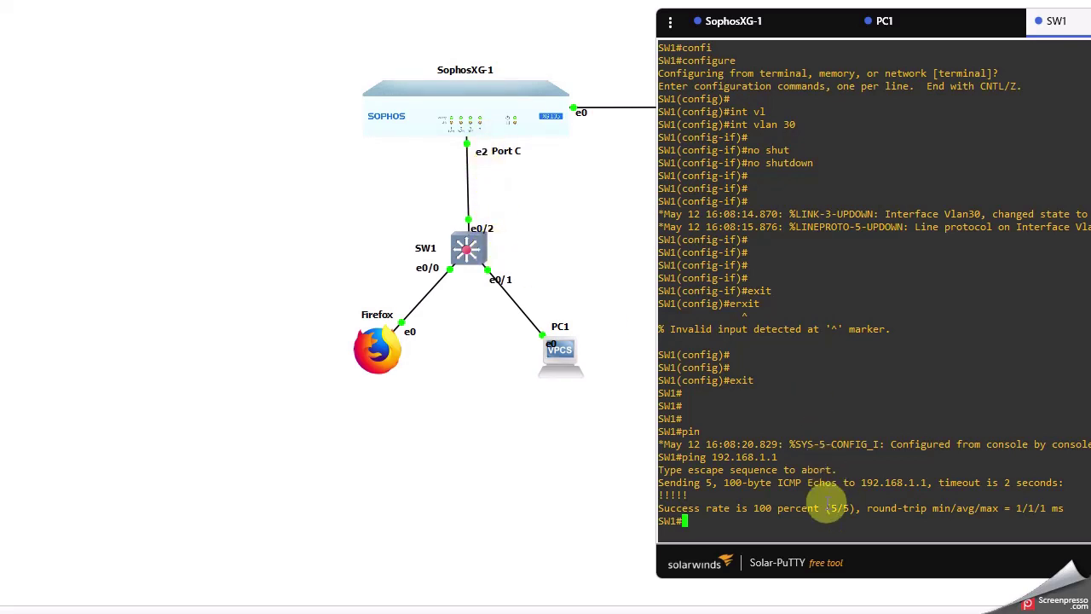
key("Return")
key("Return")
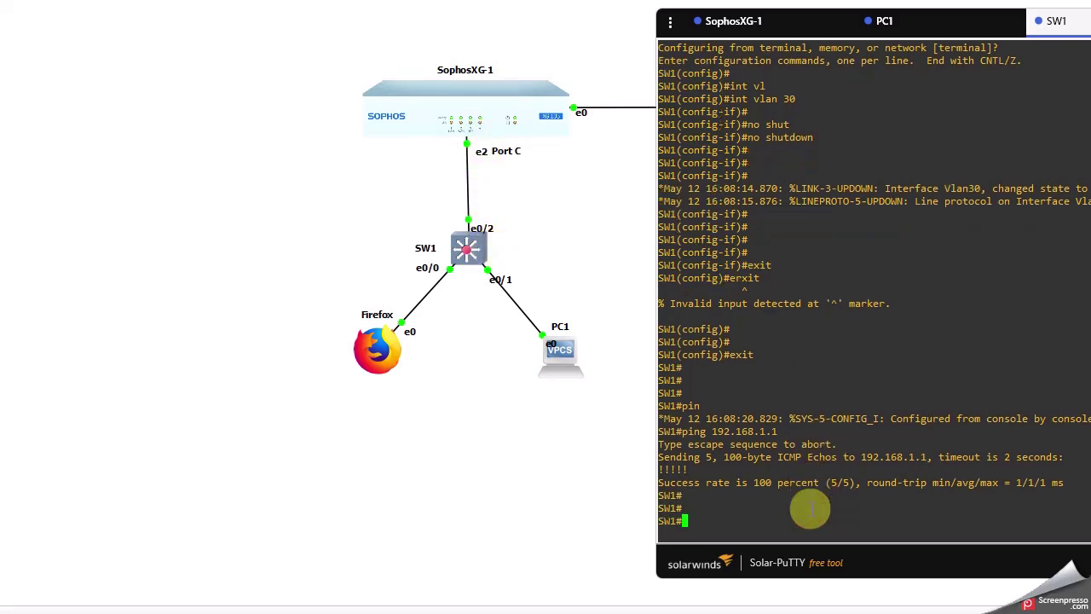
Ping 192.168.1.1 from SW1 using VLAN 20 as the source and check the source address used
key("Up")
type("so")
key("Tab")
type("vl")
key("Tab")
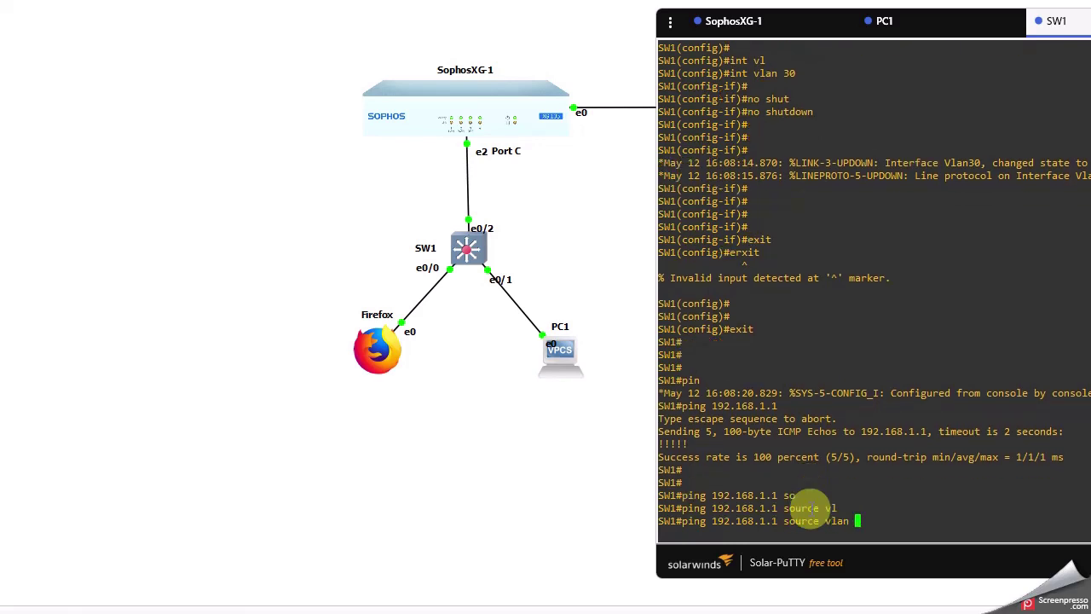
key("BackSpace")
type("290")
key("Return")
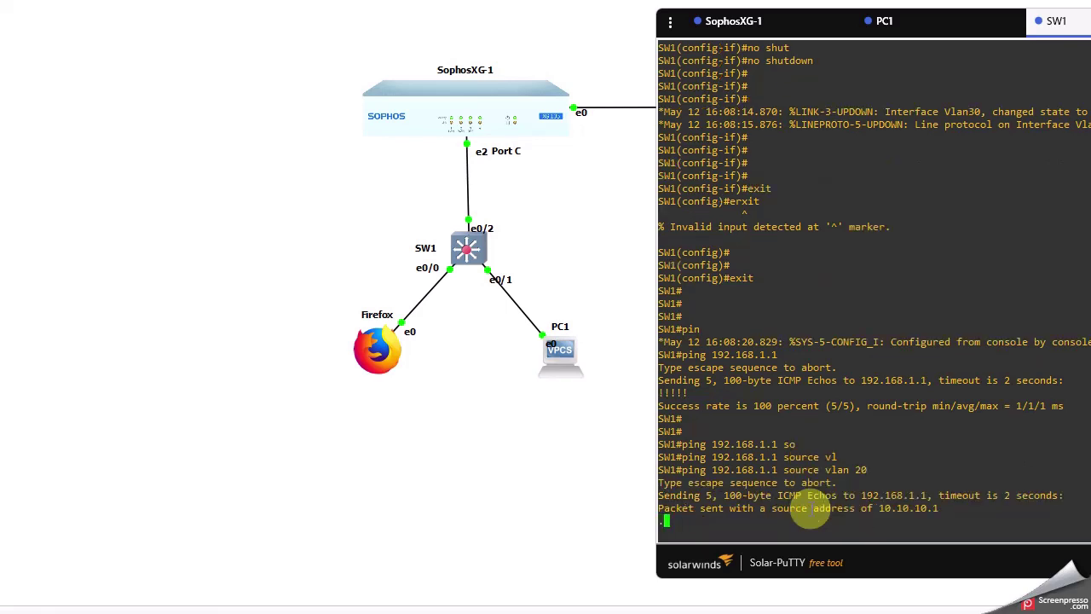
left_click_drag(880, 508, 940, 509)
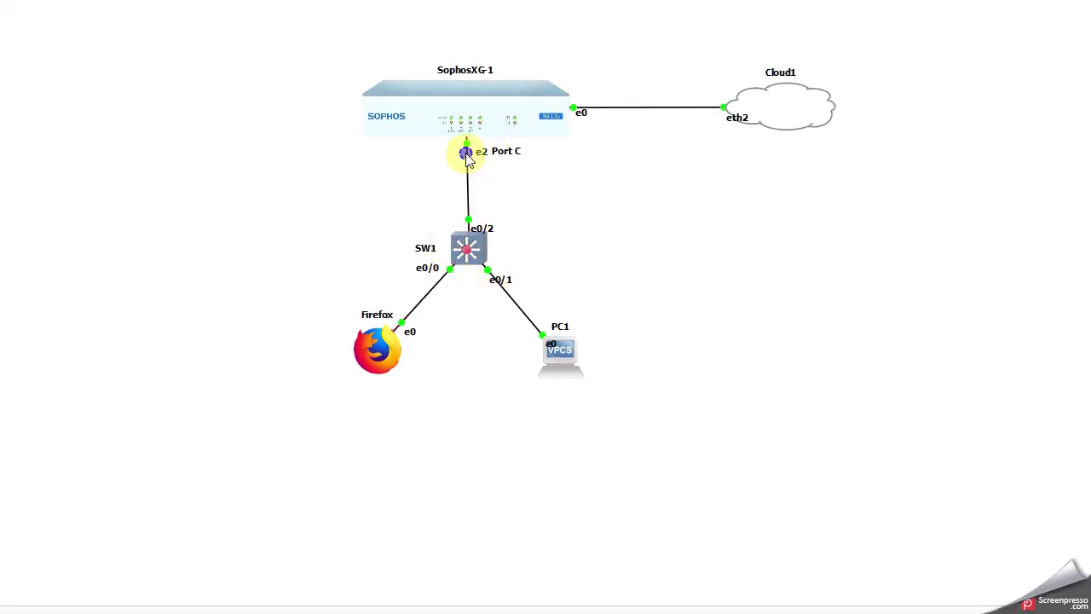
Start an Ethernet packet capture on the SophosXG-1 e2 to SW1 e0/2 link with the capture visualization program
left_click(476, 167)
right_click(469, 145)
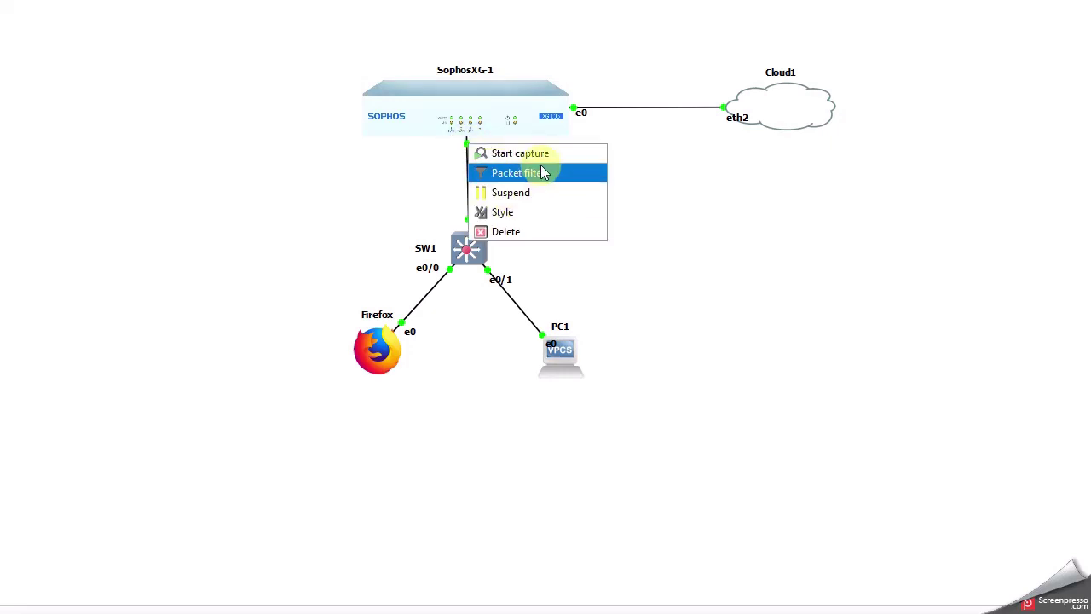
left_click(553, 155)
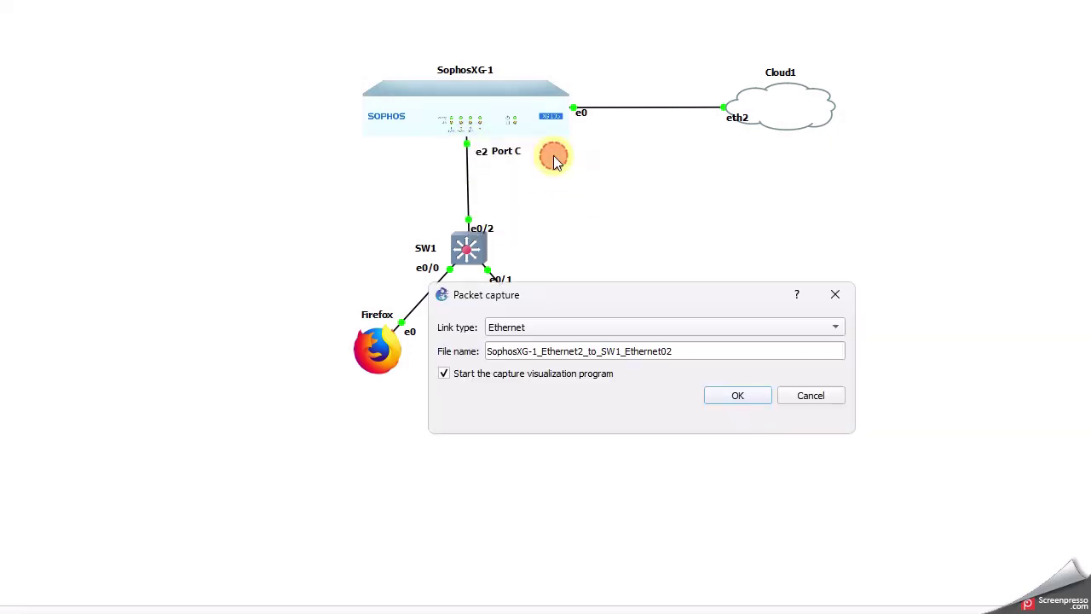
left_click(734, 397)
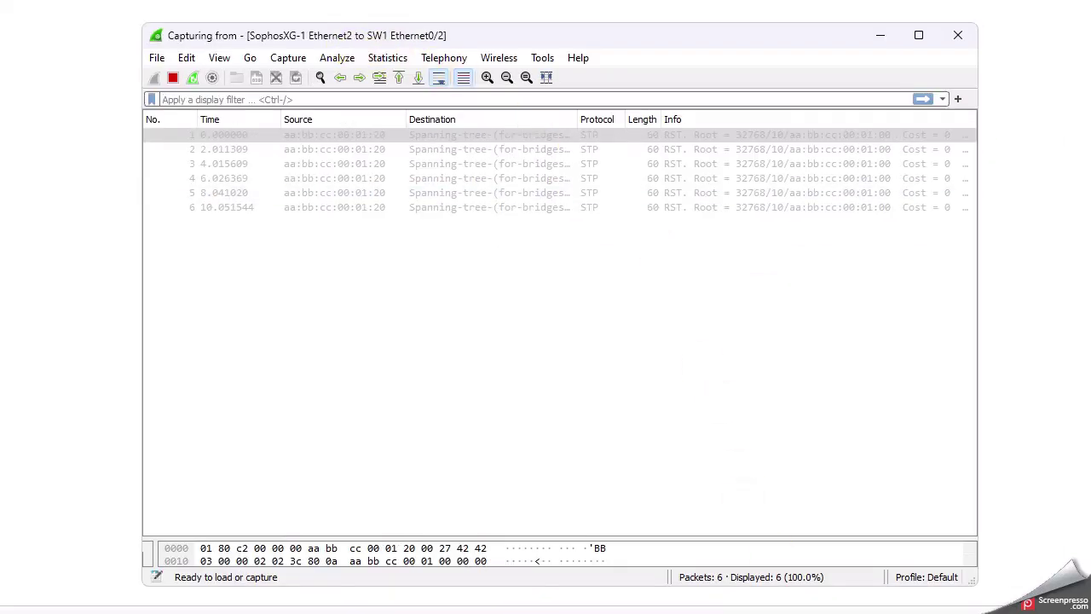
Repeat the VLAN 20 sourced ping to 192.168.1.1 on SW1 and examine the ICMP traffic in Wireshark
key("alt+Tab")
left_click(814, 490)
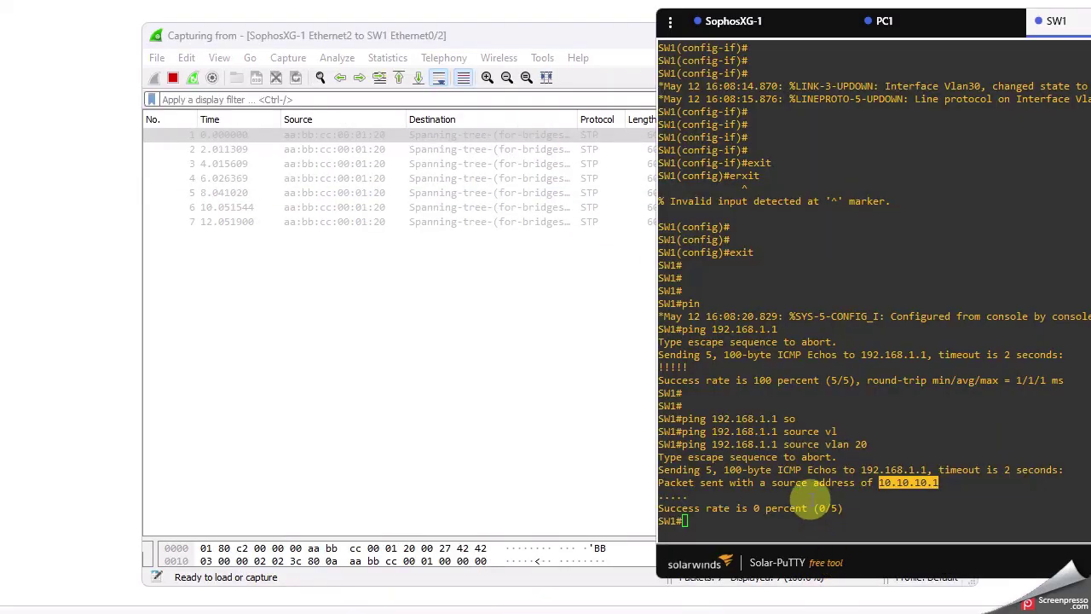
key("Up")
key("Return")
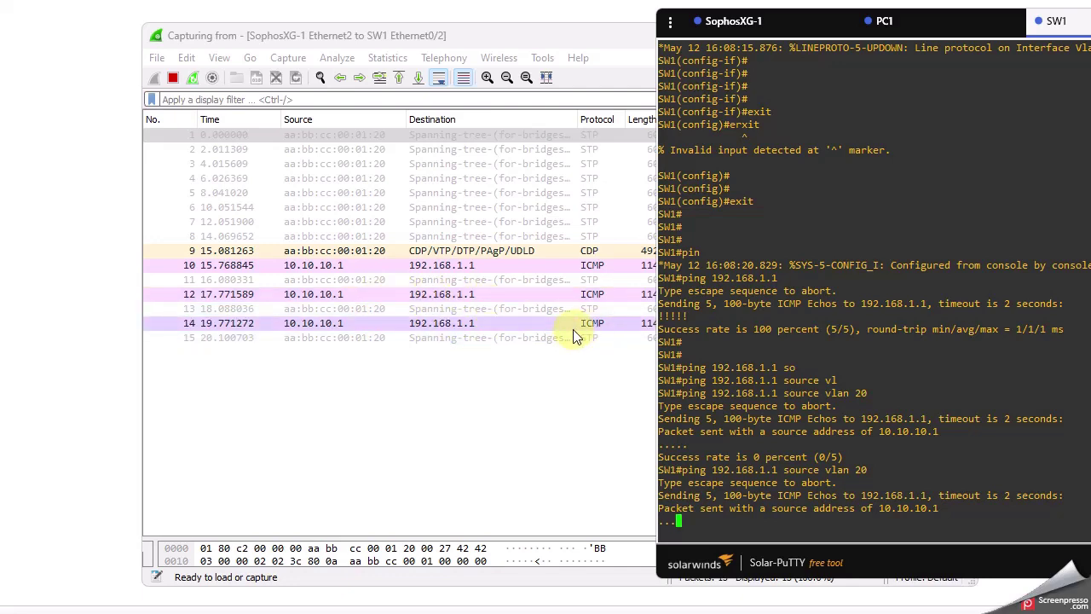
left_click(617, 370)
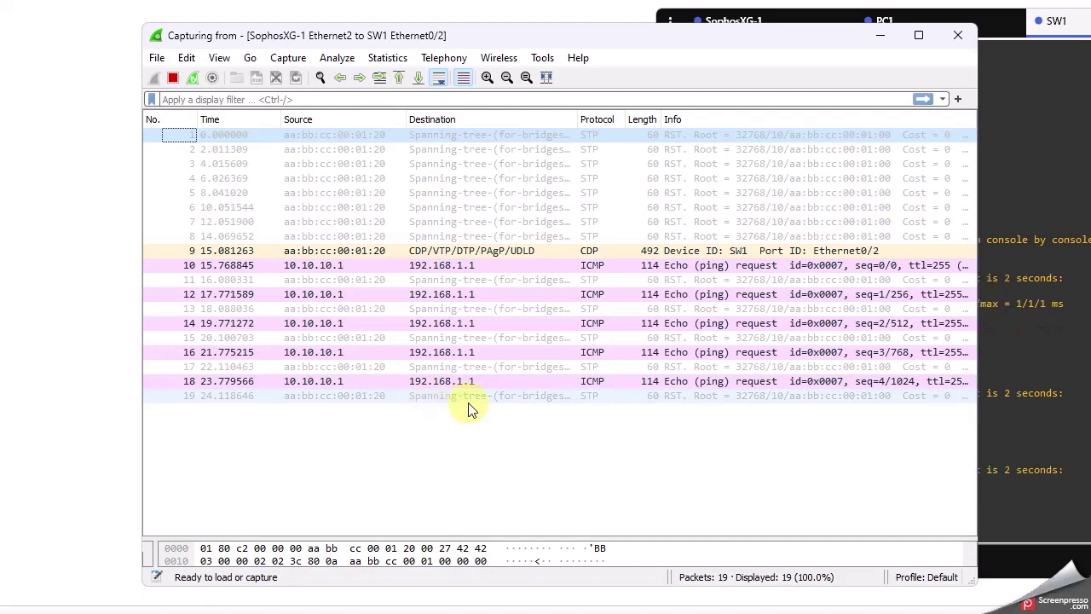
left_click(881, 38)
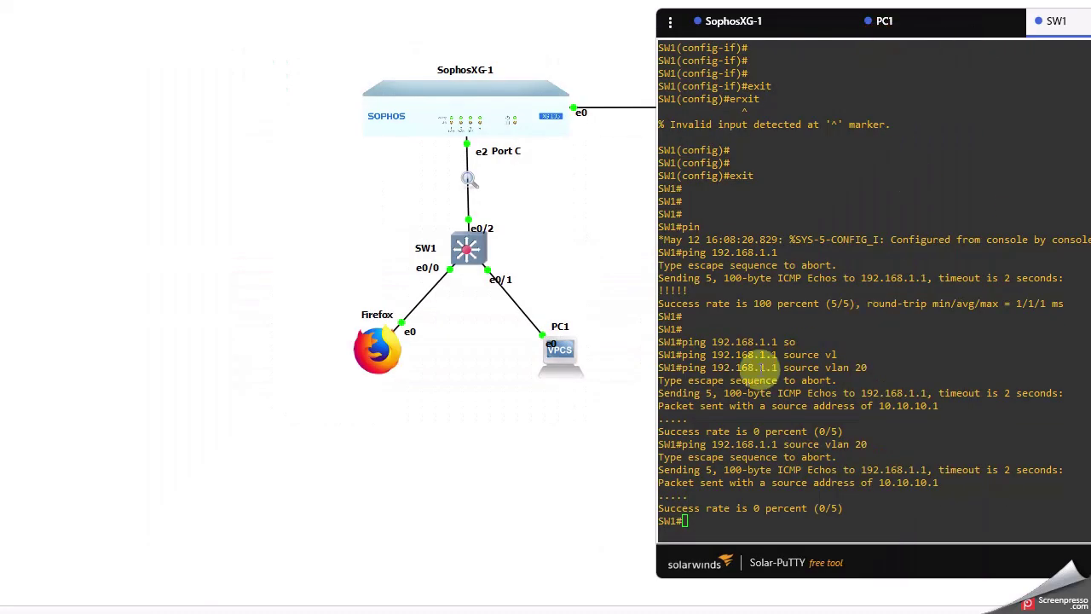
Ping 192.168.1.1 from SW1 using VLAN 30 as the source and examine the ICMP traffic in Wireshark
key("alt+Tab")
left_click(998, 438)
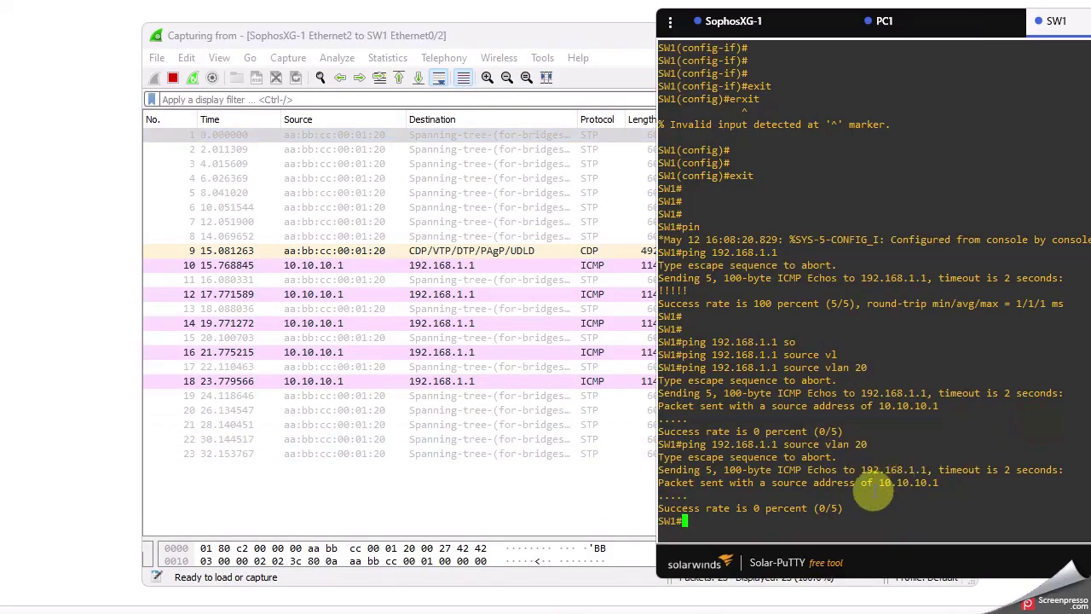
key("Up")
key("BackSpace")
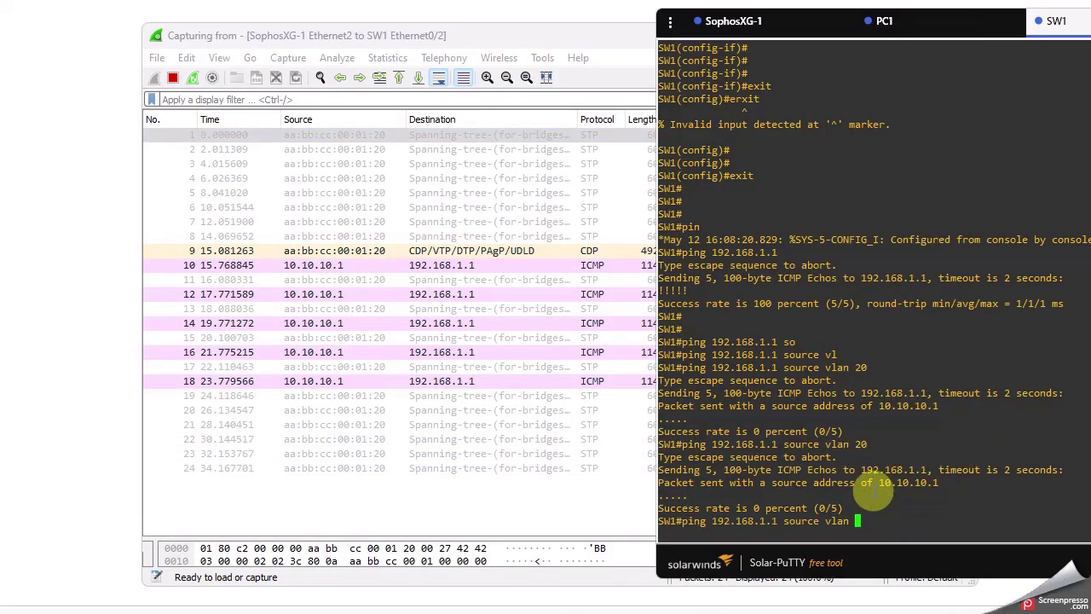
type("30")
key("Return")
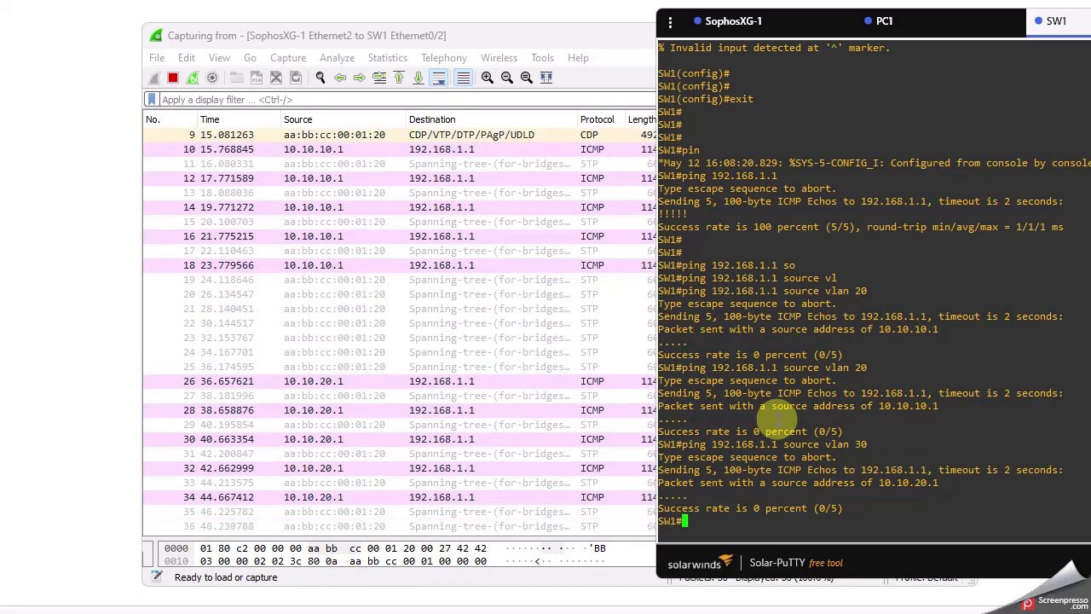
left_click(556, 324)
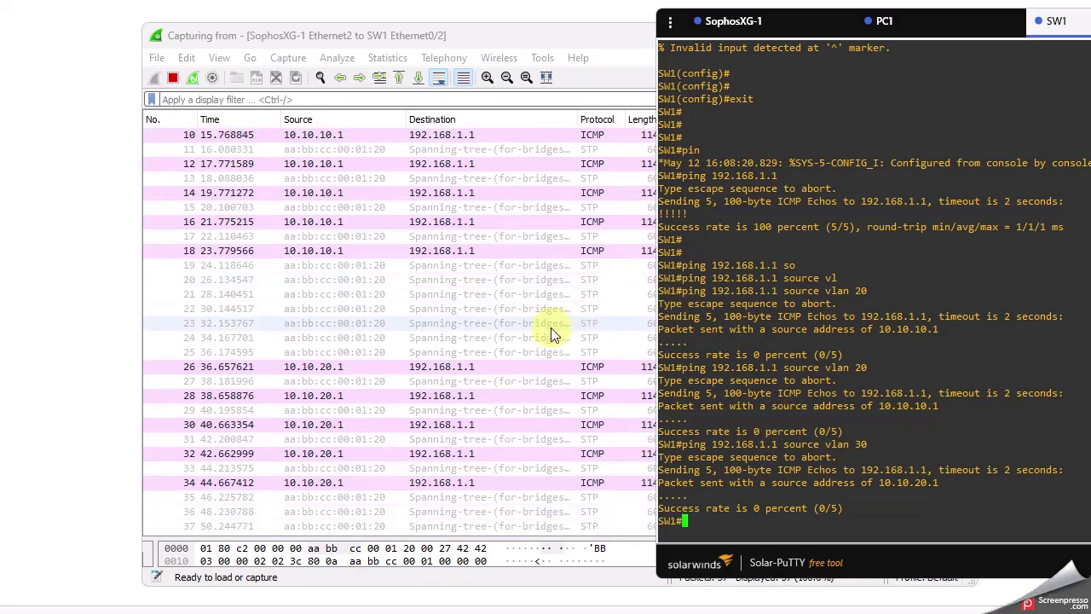
Hide the Wireshark capture and check the source network of the VLAN 20 ping in the SW1 console
left_click(881, 36)
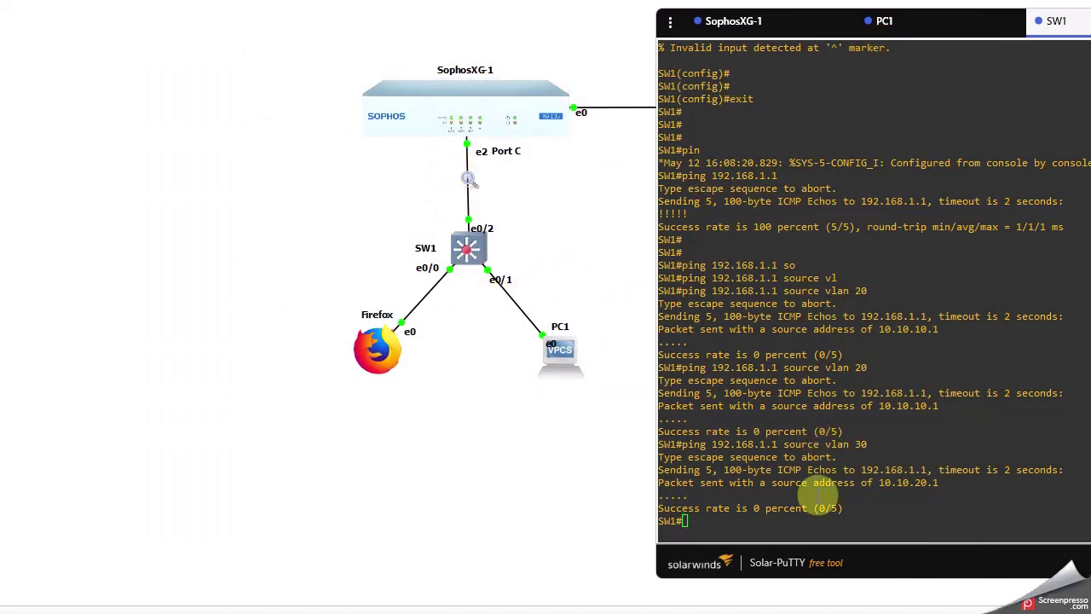
left_click(880, 408)
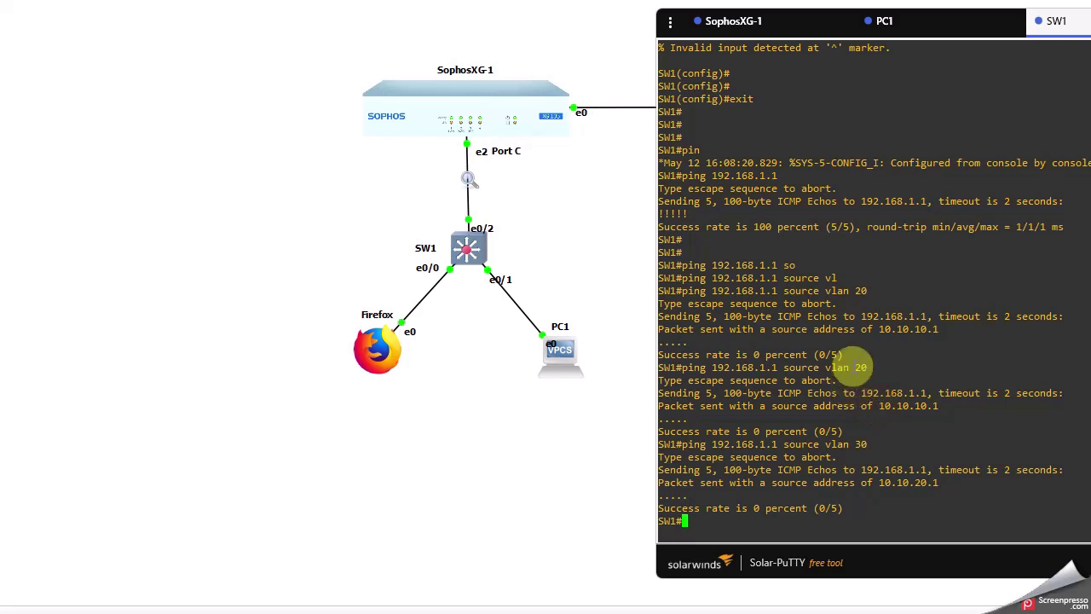
mouse_move(878, 328)
left_mouse_down()
mouse_move(938, 328)
mouse_move(925, 329)
left_mouse_up()
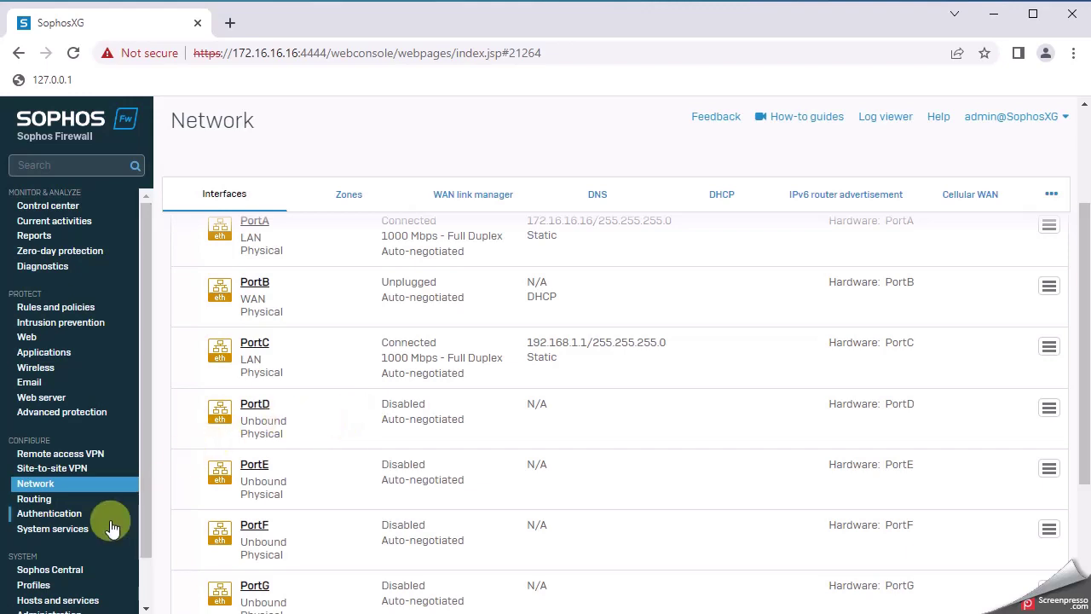
In the Sophos web console, start a new IPv4 unicast static route for destination 10.10.10.0 with netmask /24 (255.255.255.0)
left_click(36, 499)
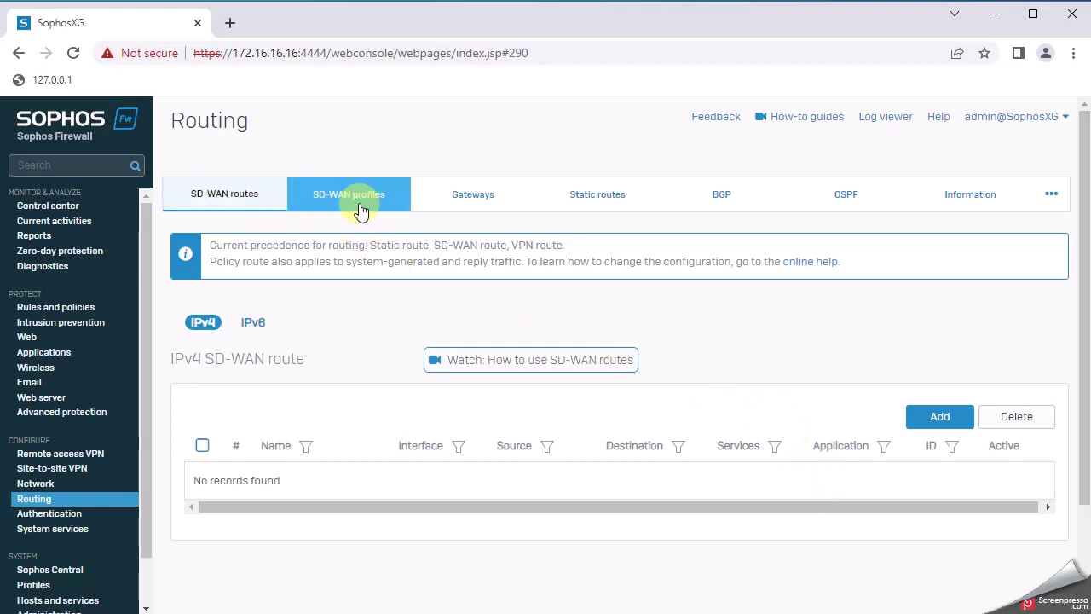
left_click(606, 201)
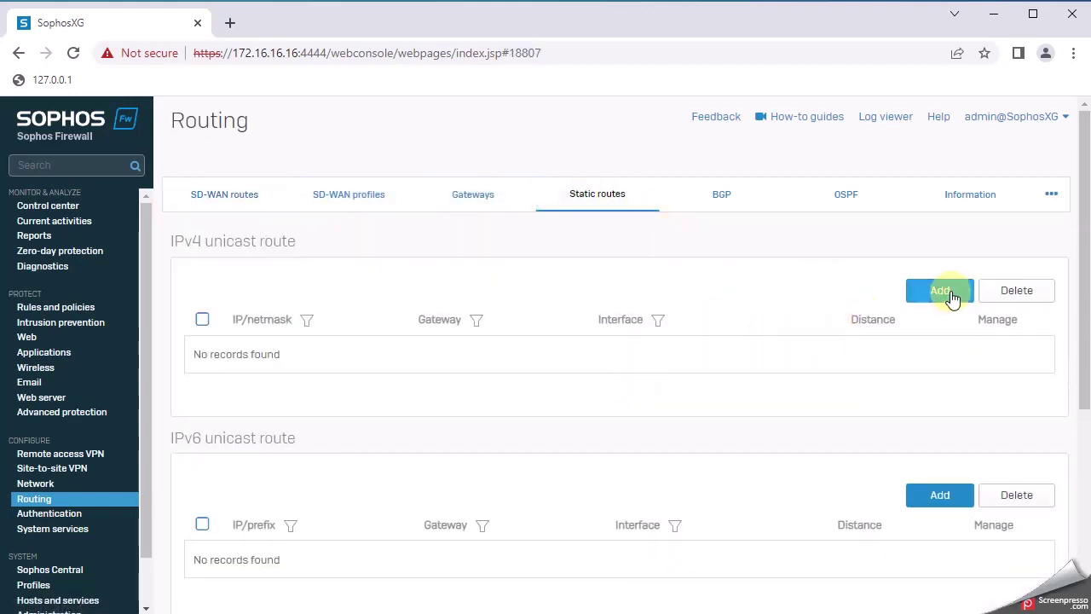
left_click_drag(317, 250, 162, 247)
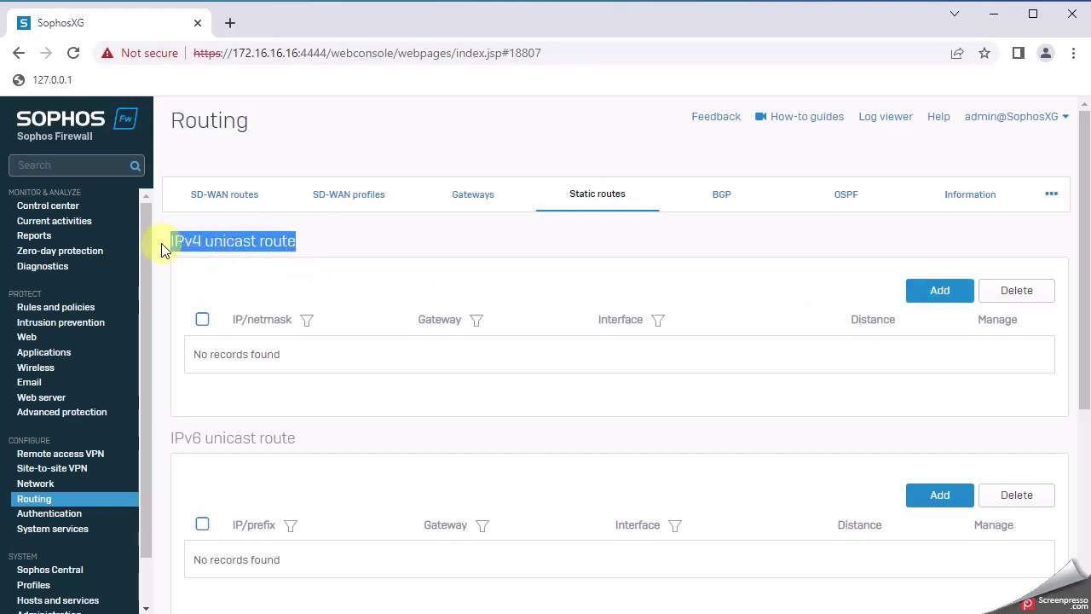
left_click(938, 292)
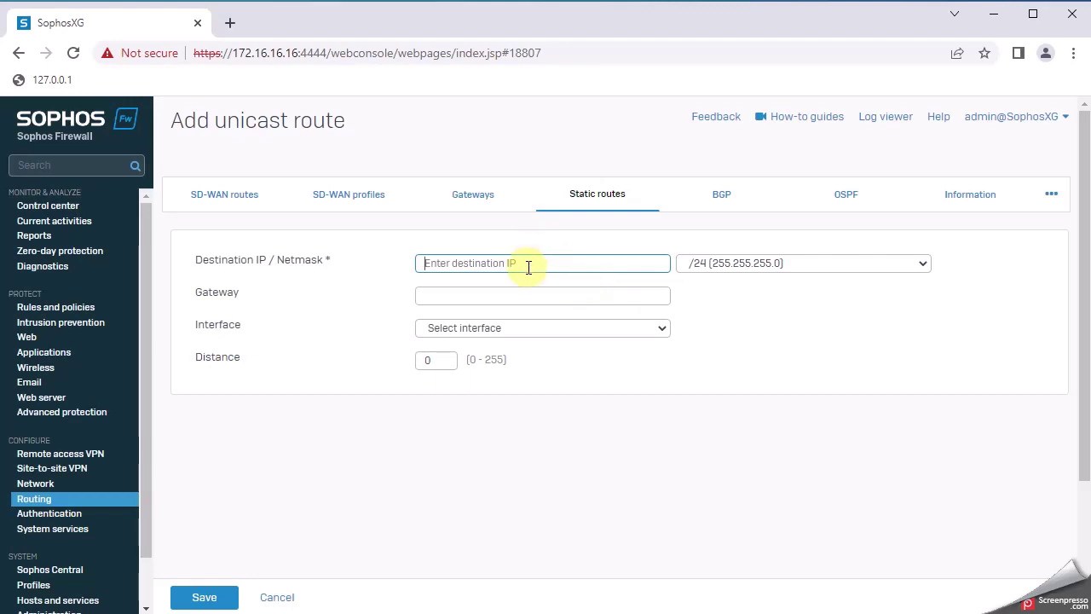
type("10.10.10.0")
left_click(762, 271)
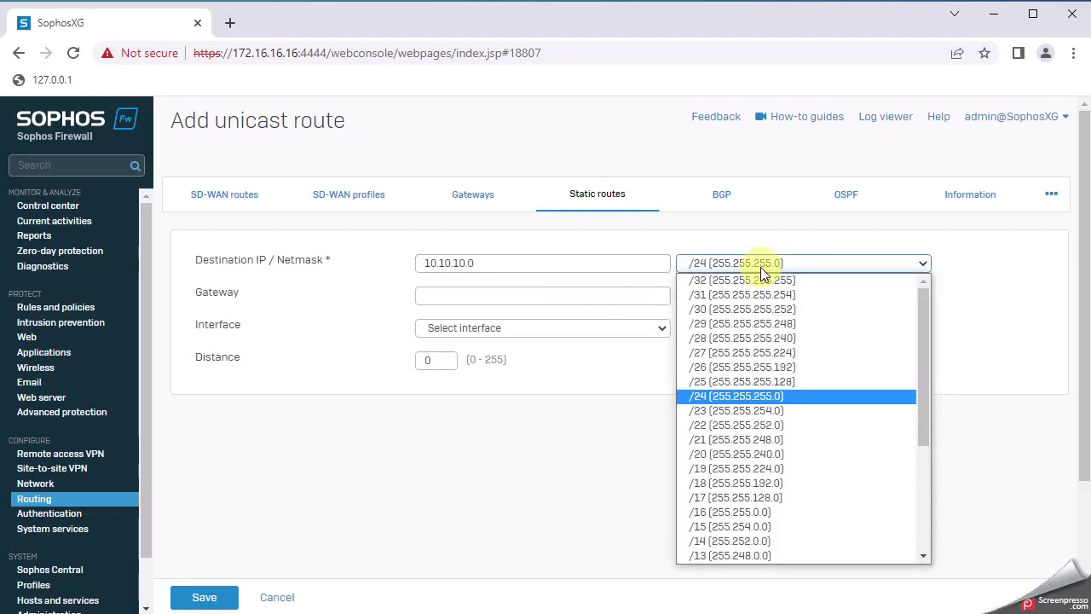
left_click(603, 471)
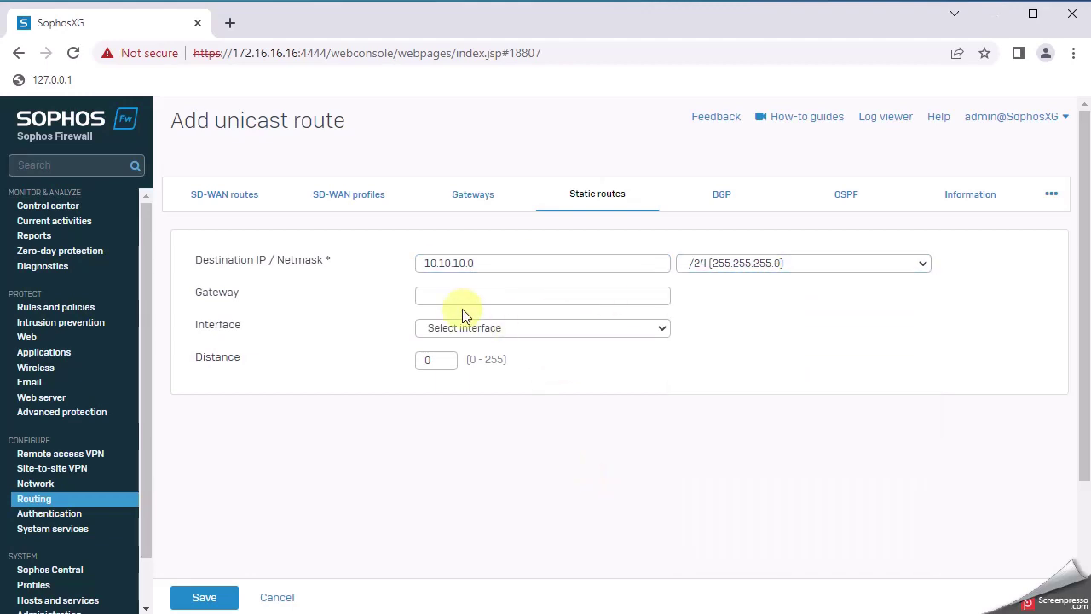
Set the 10.10.10.0 route's gateway to 192.168.1.2 and its interface to PortC-192.168.1.1, and save the route
left_click(437, 294)
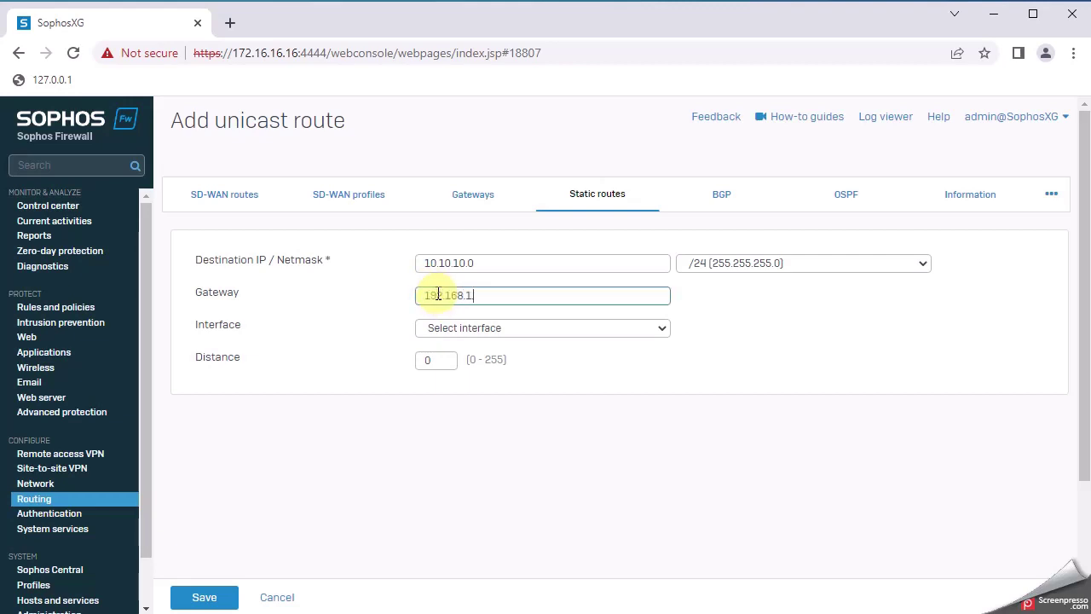
type("192.168.1.2")
left_click(464, 324)
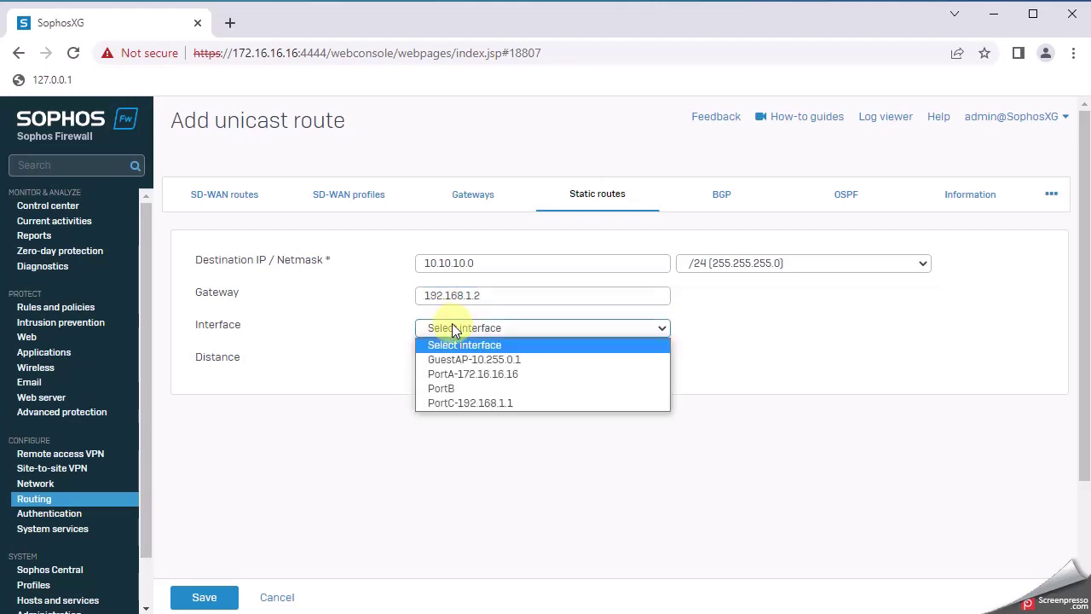
left_click(482, 402)
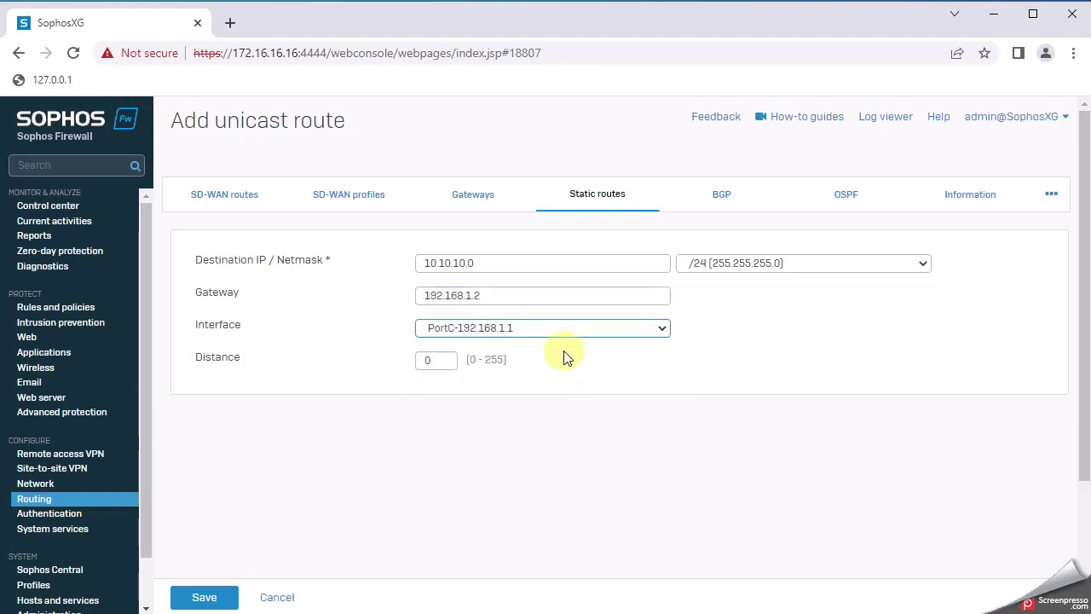
left_click(207, 599)
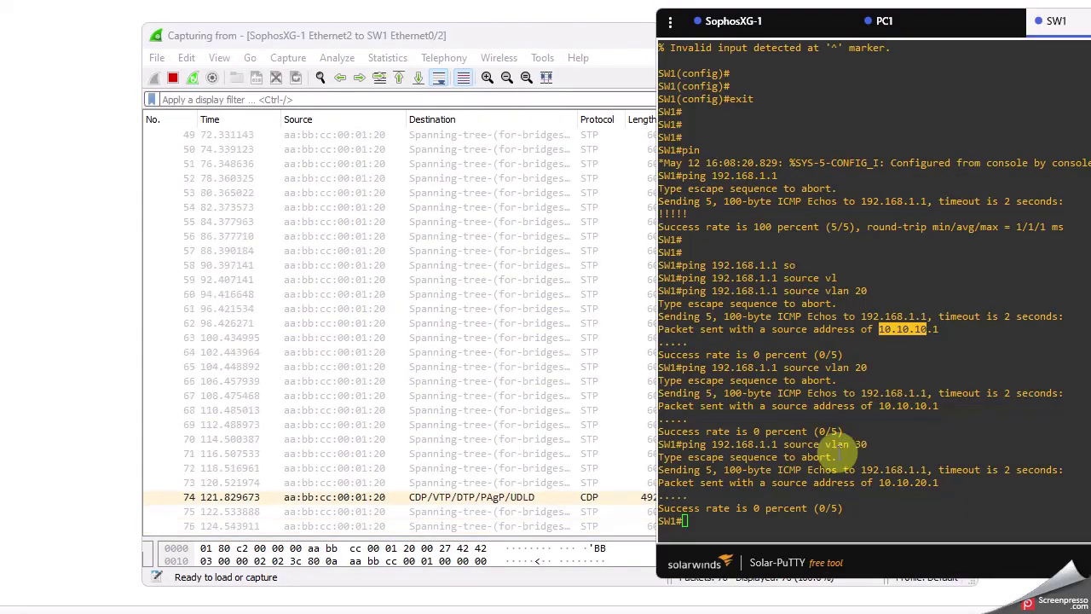
Switch to the SW1 console and ping 192.168.1.1 with VLAN 30 as the source, then with VLAN 20
key("Up")
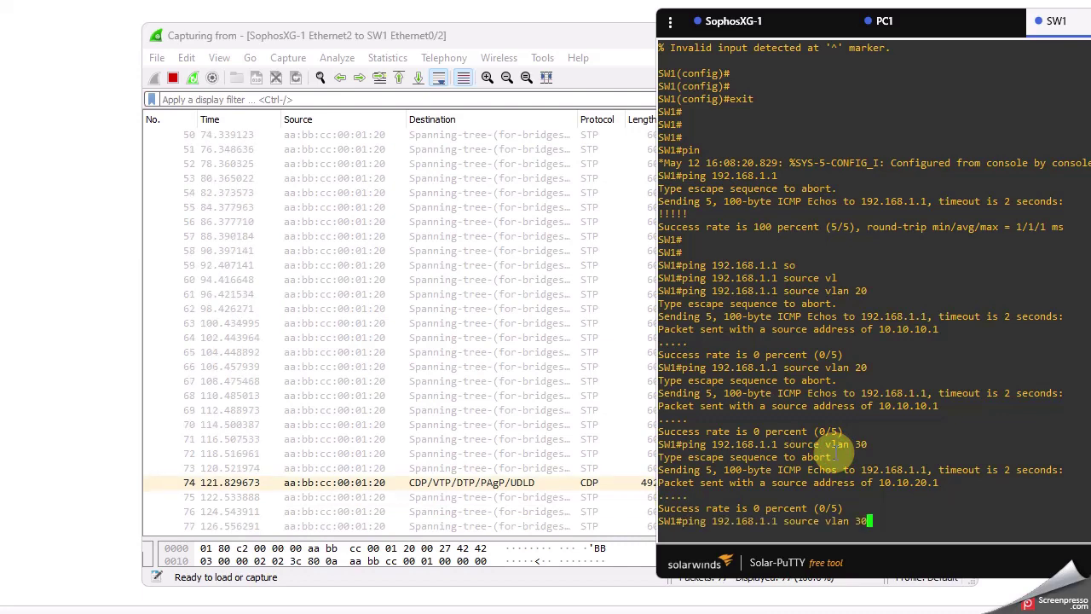
key("Return")
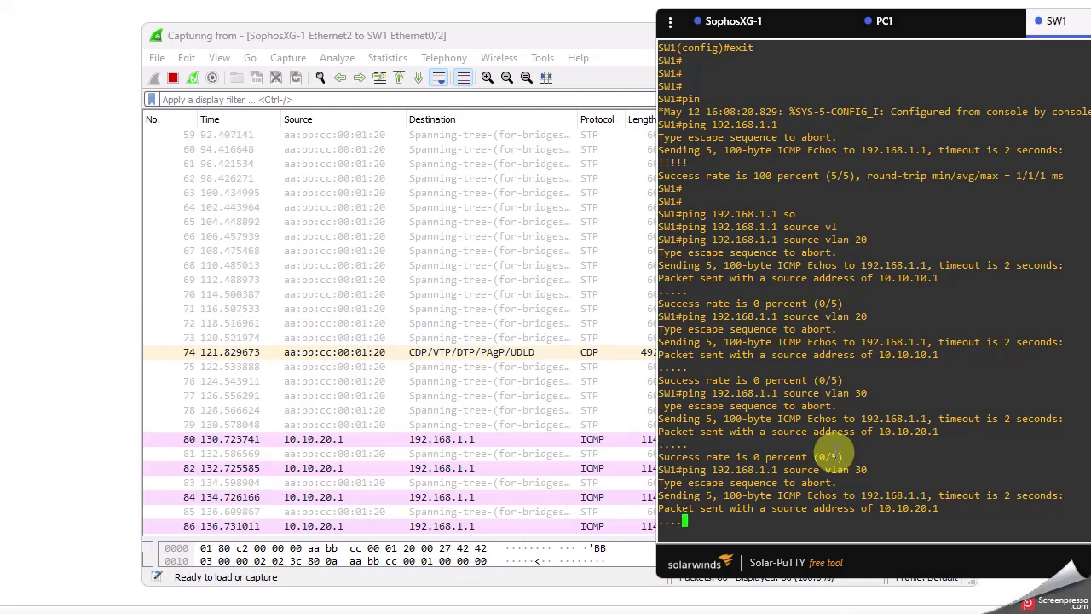
key("Up")
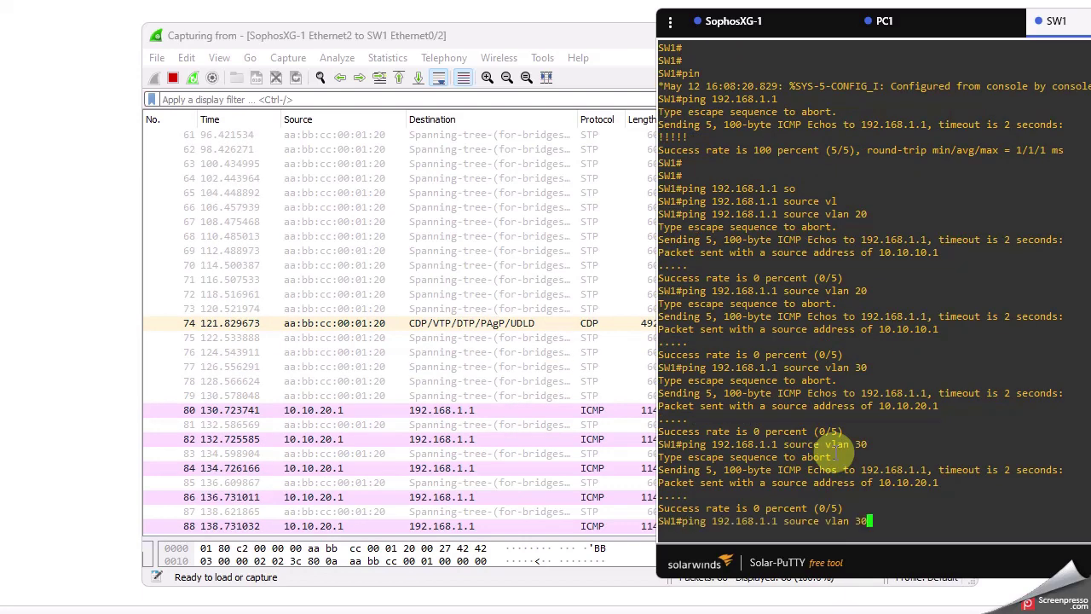
key("BackSpace")
key("BackSpace")
type("20")
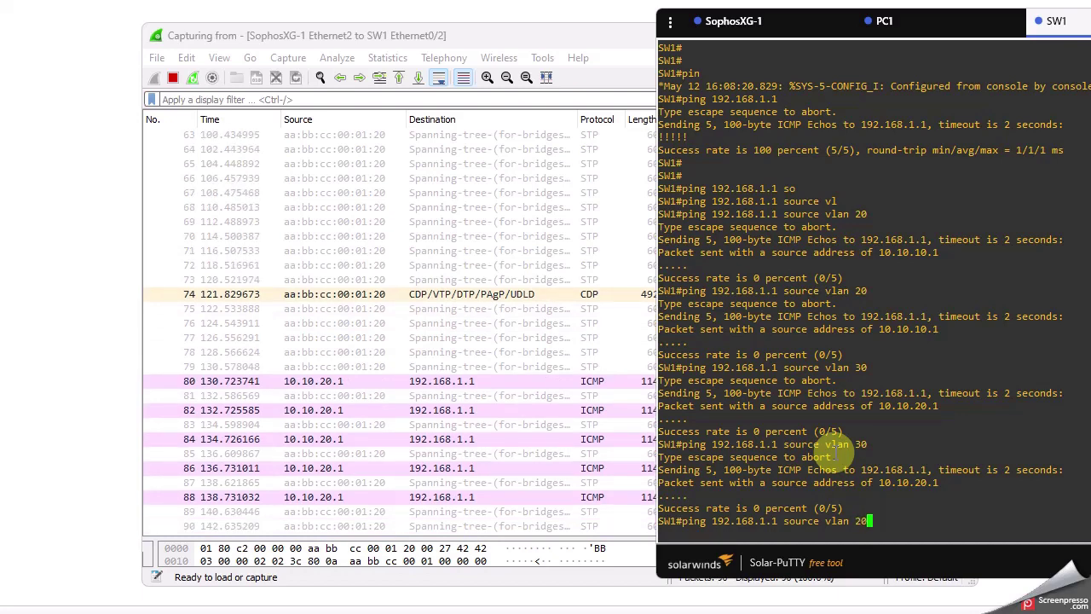
key("Return")
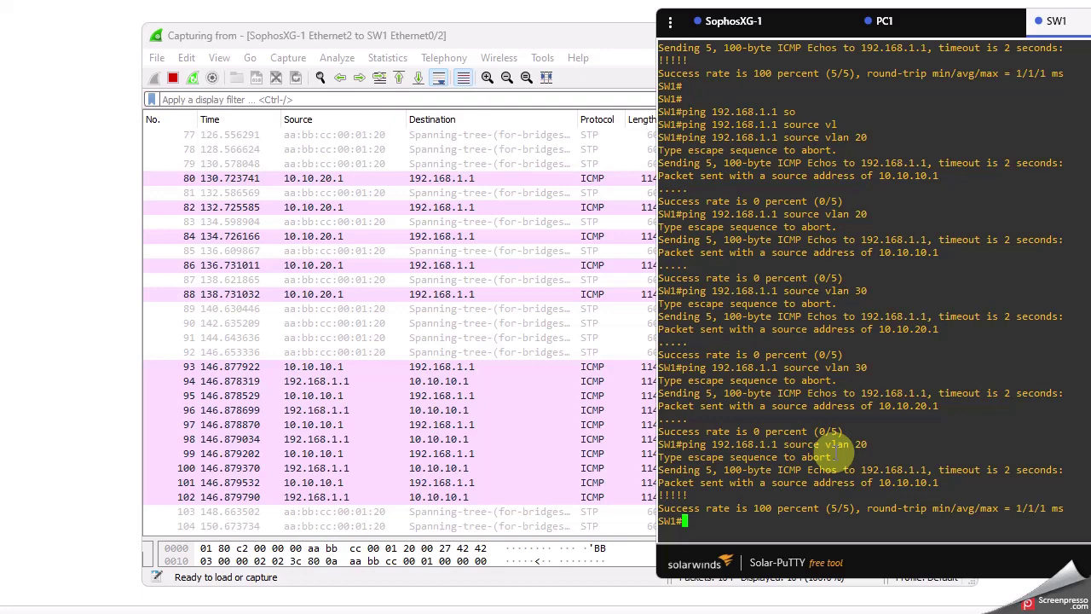
Repeat the VLAN 30 sourced ping to 192.168.1.1 on SW1 and compare its ICMP traffic with the VLAN 20 ping in Wireshark
key("Up")
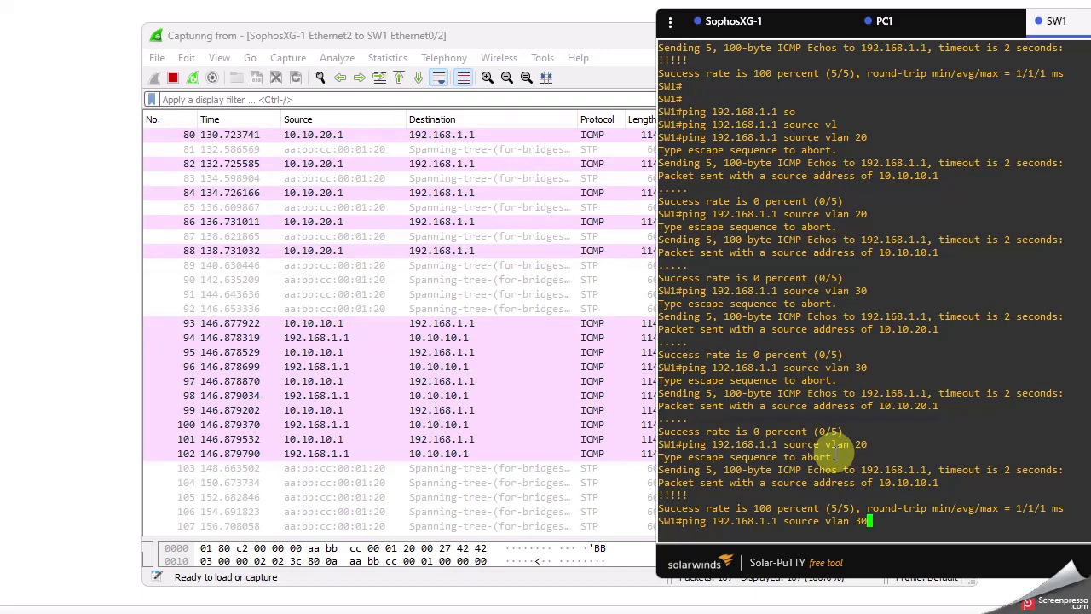
key("Return")
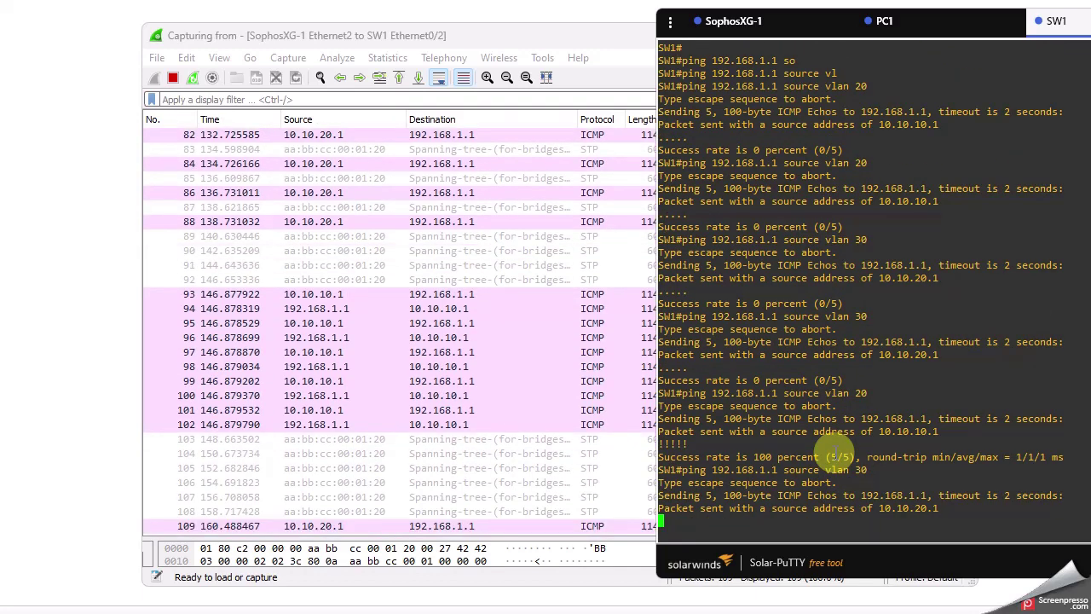
left_click(487, 348)
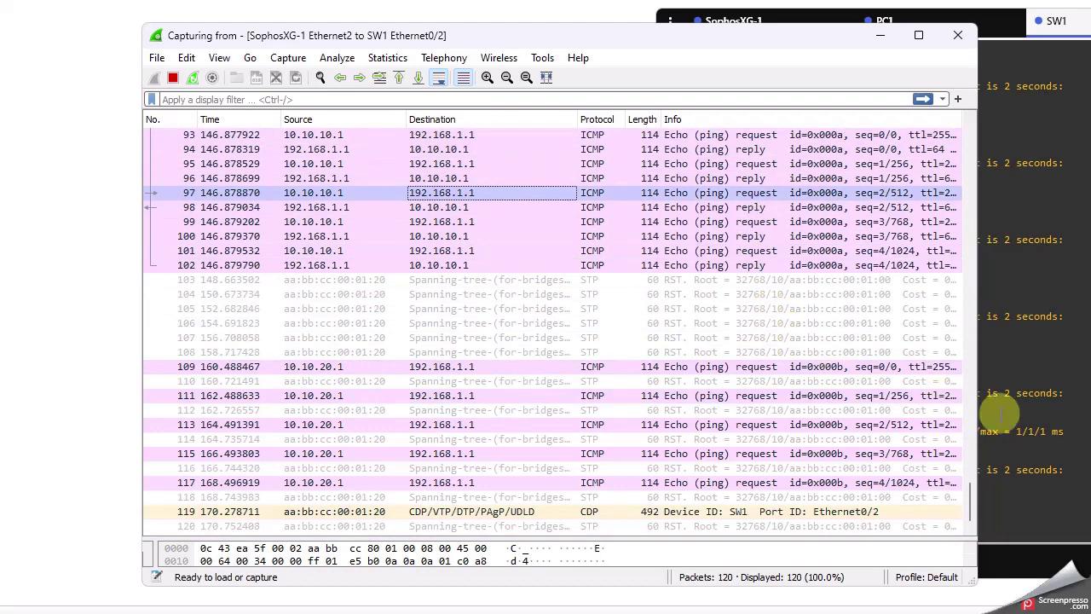
left_click(978, 410)
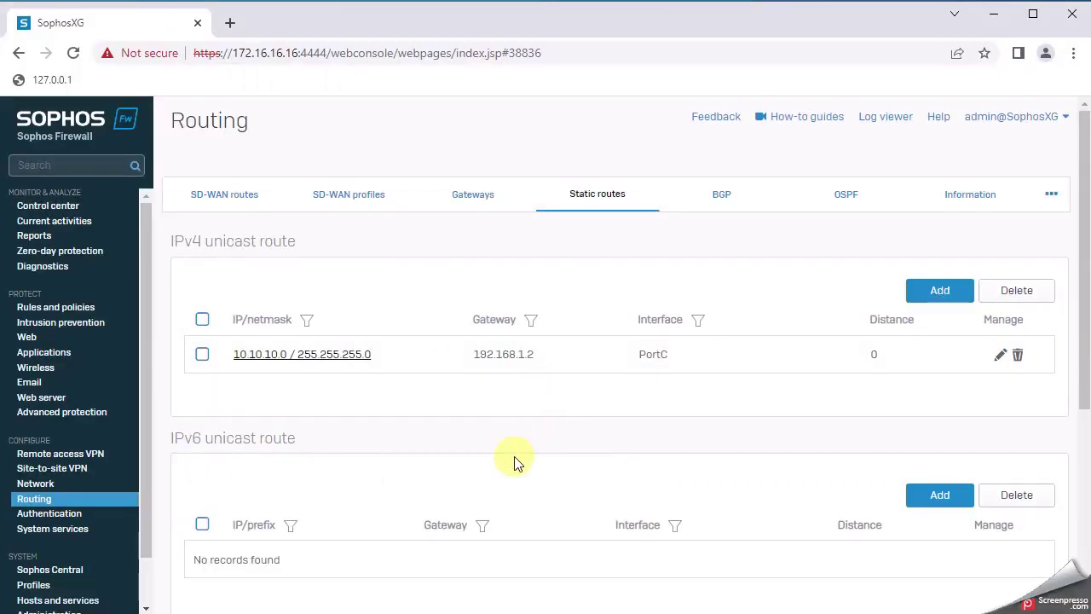
Add an IPv4 unicast static route in the Sophos web console for 10.10.20.0/24 via gateway 192.168.1.2 on PortC-192.168.1.1, and save it
left_click(927, 294)
left_click(496, 265)
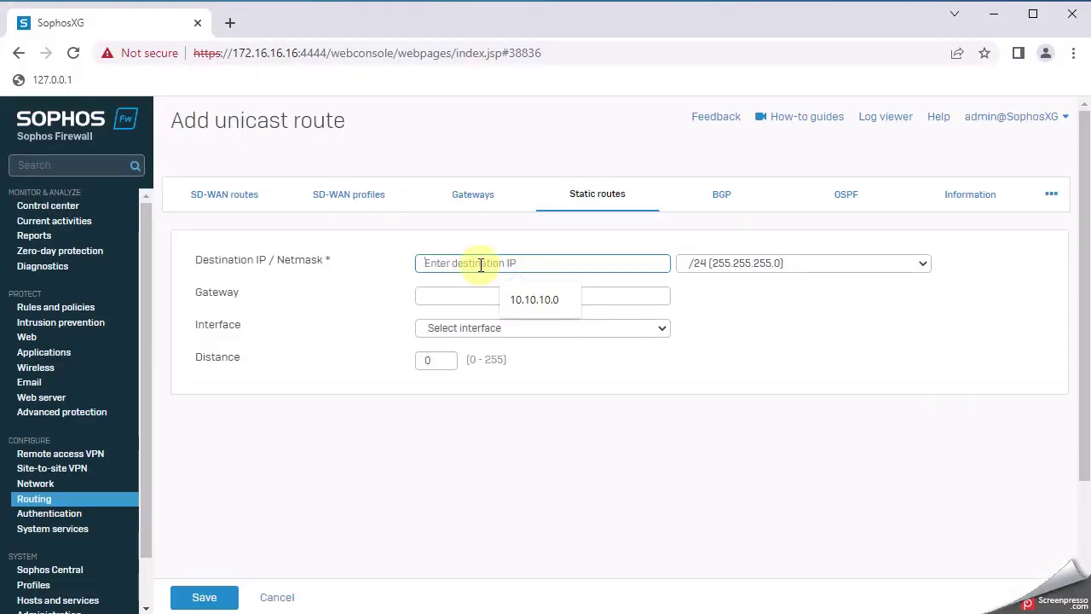
type("10.10.20.0")
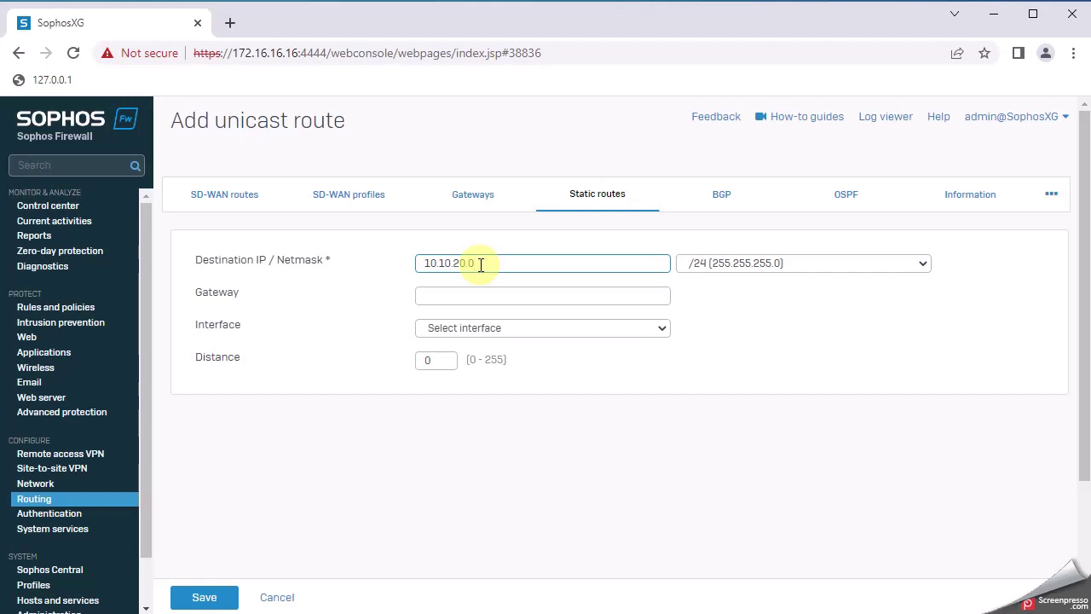
left_click(510, 301)
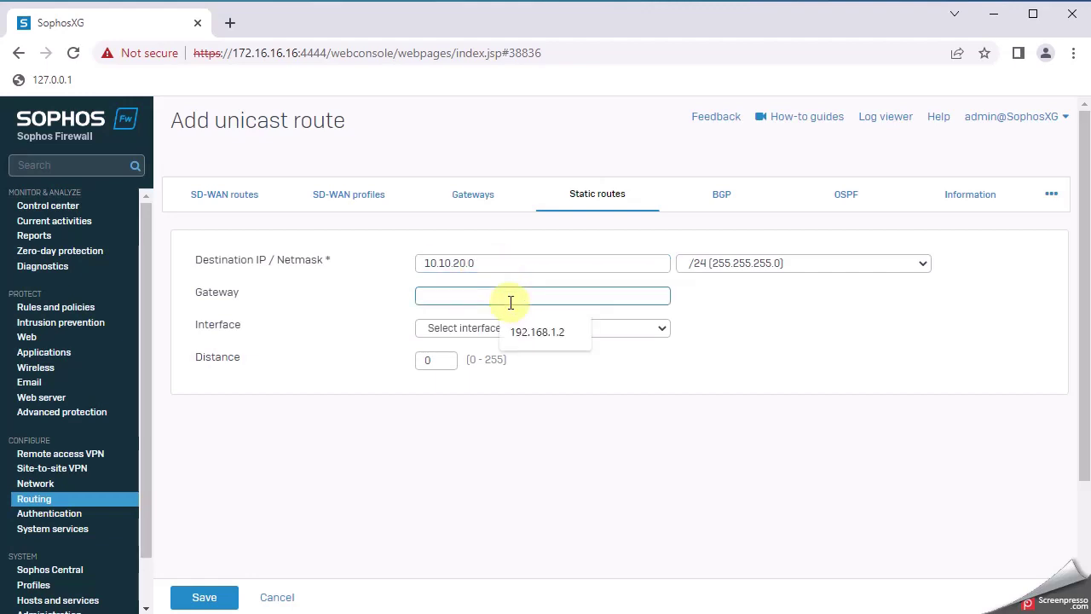
left_click(545, 333)
left_click(539, 325)
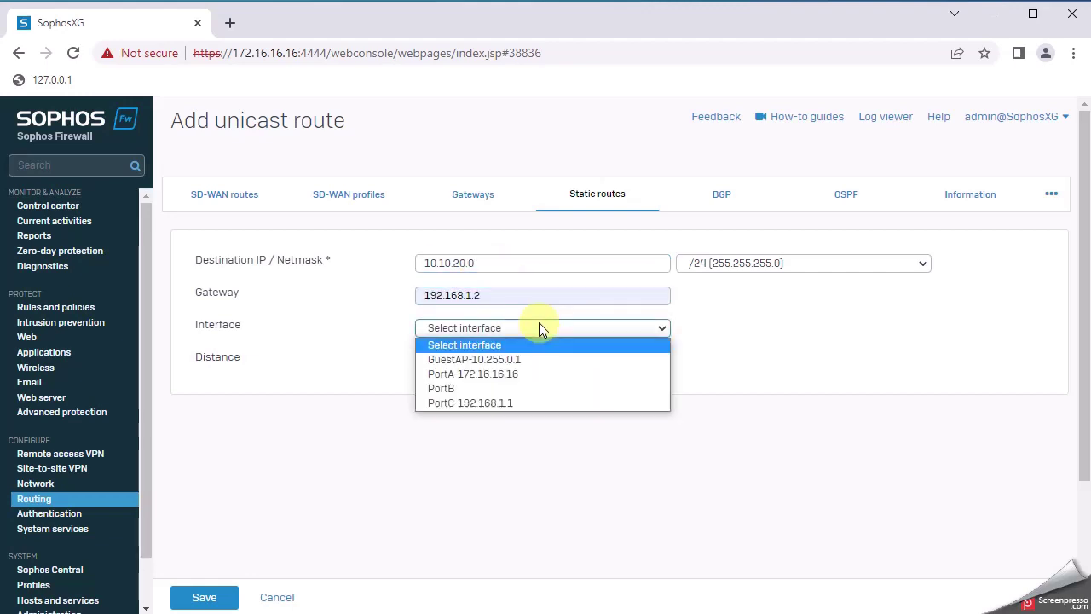
left_click(514, 399)
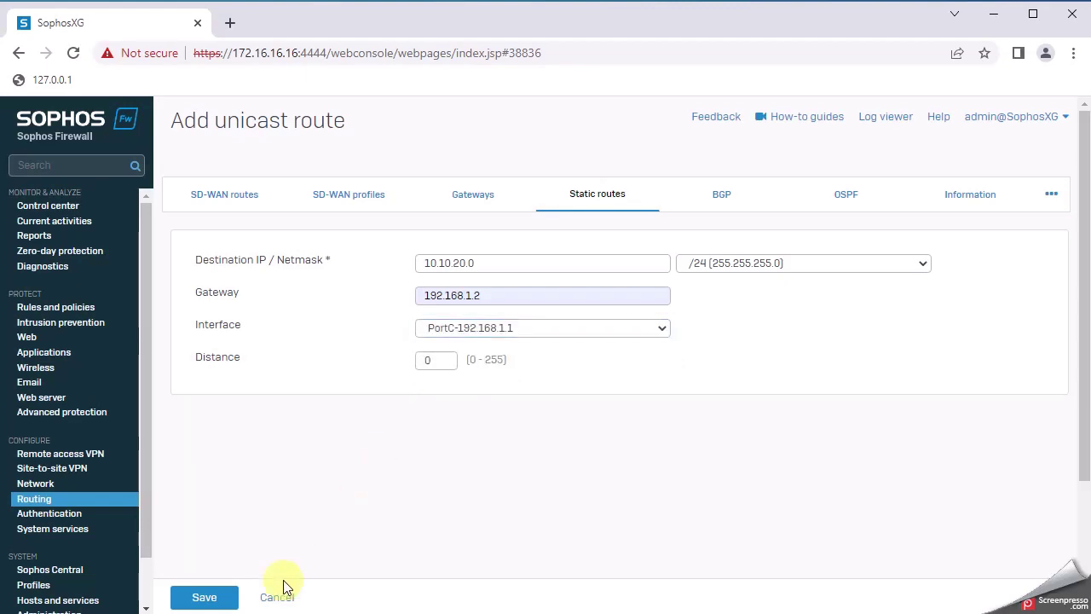
left_click(198, 599)
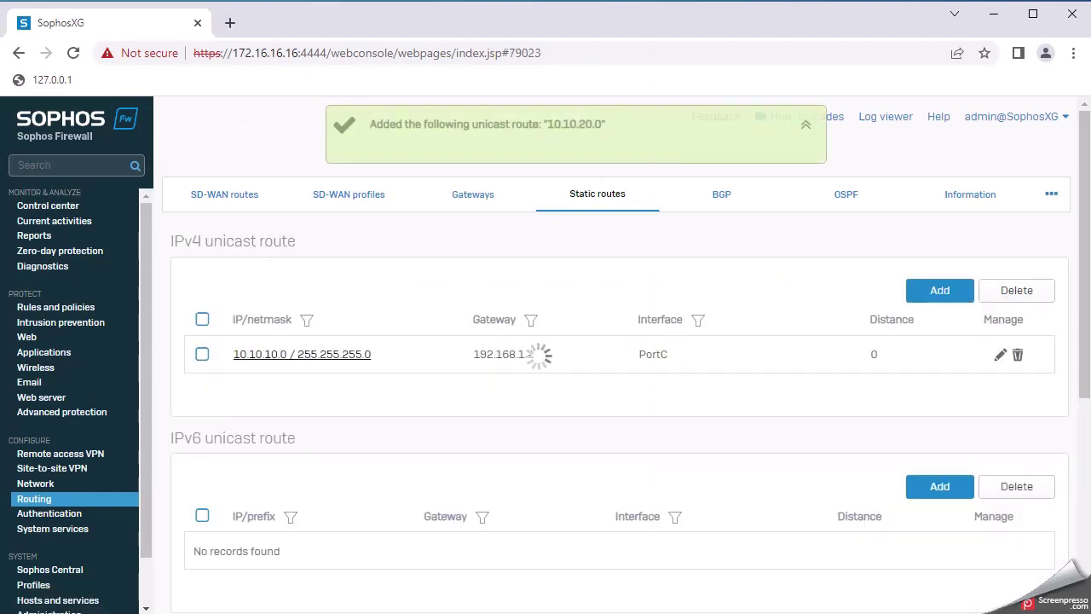
Return to Wireshark and the SW1 console and retest the VLAN 30 sourced ping to 192.168.1.1 with the 10.10.20.0 route in place
left_click(836, 589)
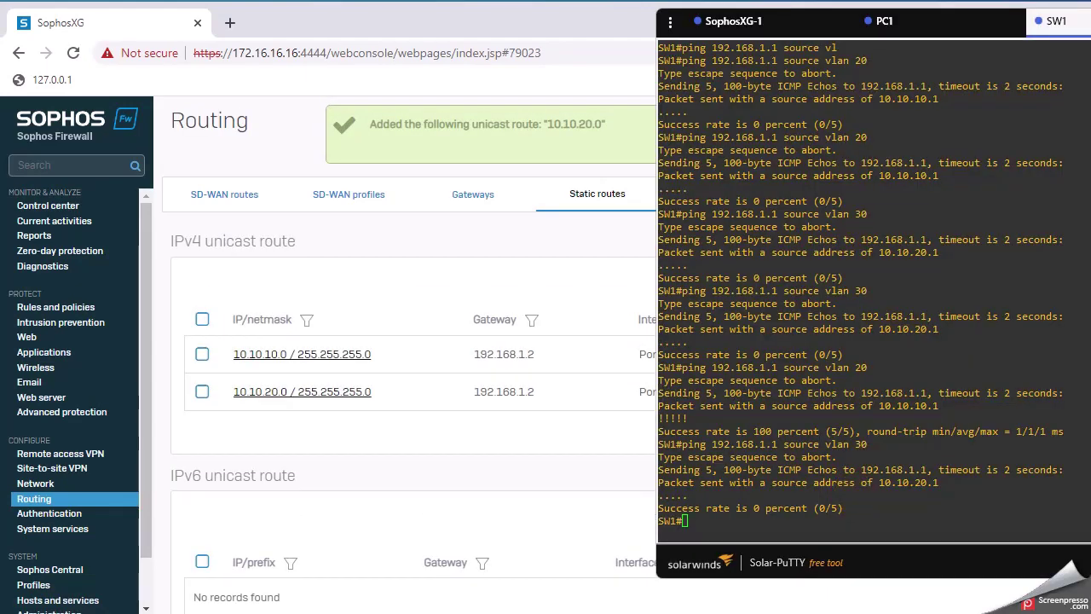
key("alt+Tab")
key("alt+Tab")
key("Up")
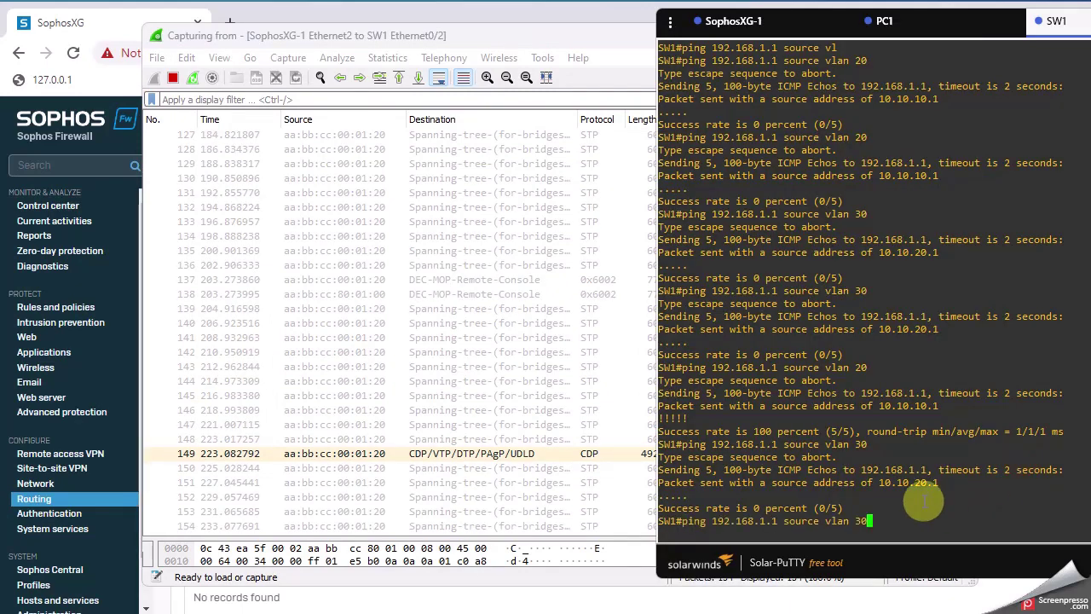
key("Return")
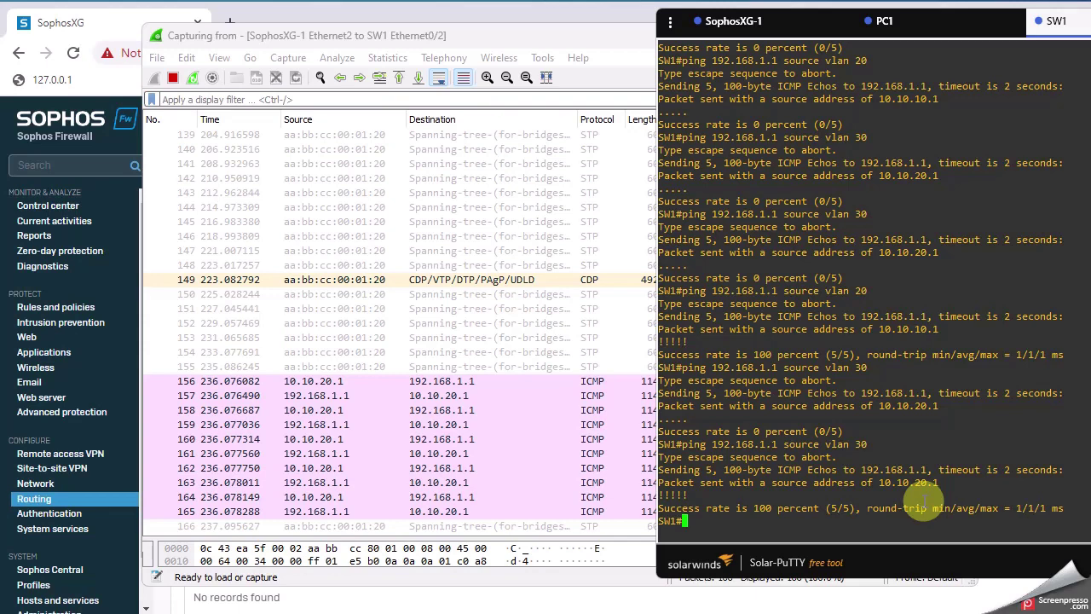
Inspect the ICMP echo packets between 10.10.20.1 and 192.168.1.1 in the Wireshark capture, and minimize the capture window
left_click(491, 395)
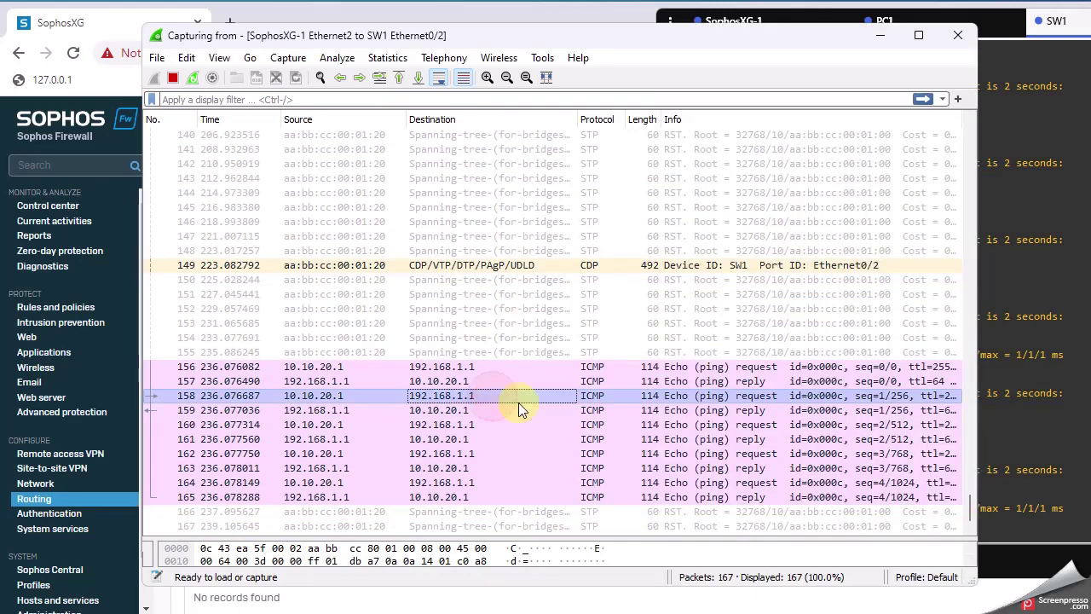
left_click(880, 36)
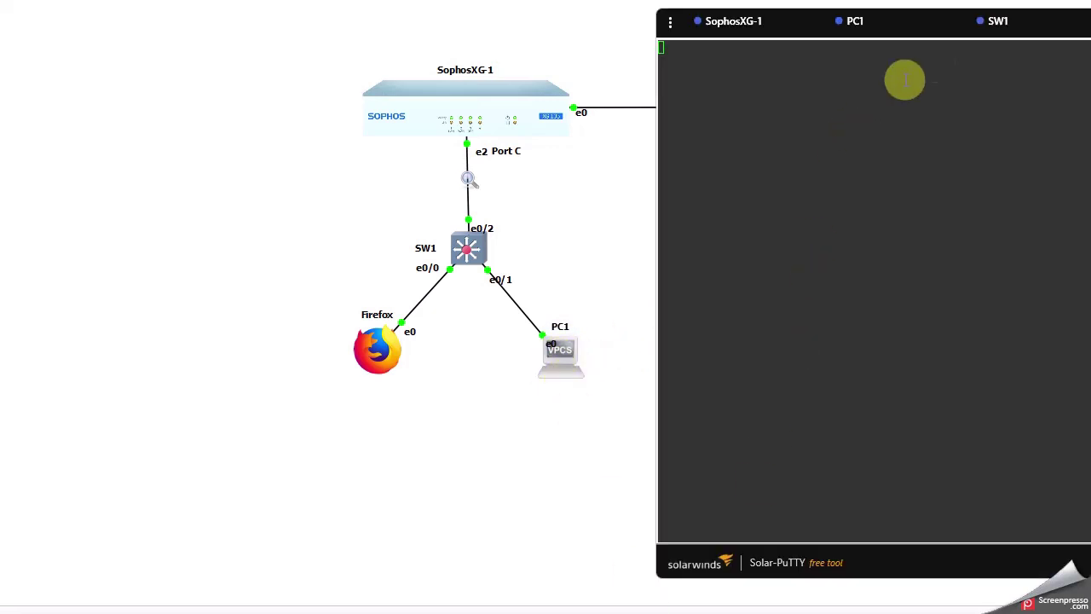
Check that the PC1 console prompt responds, and view the SophosXG-1 console's main menu
left_click(908, 26)
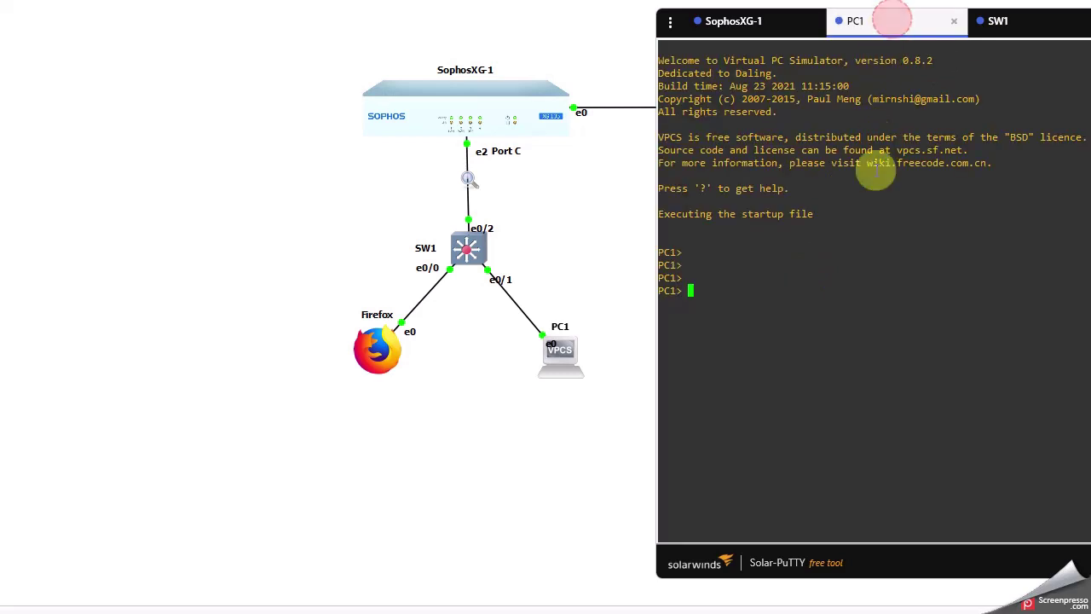
key("Return")
key("Return")
key("Return")
key("Return")
key("Return")
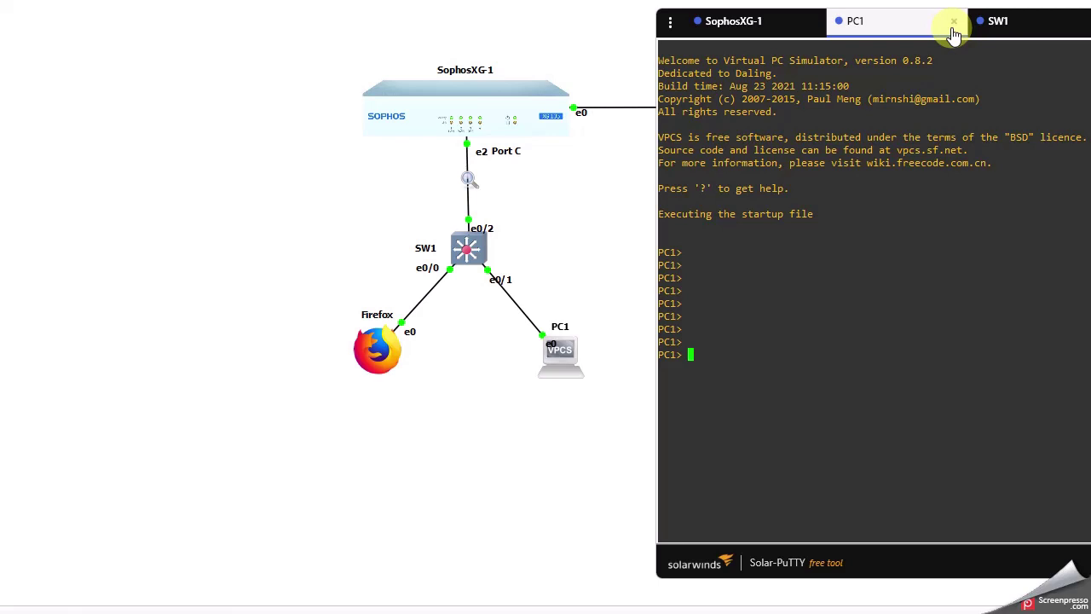
left_click(771, 23)
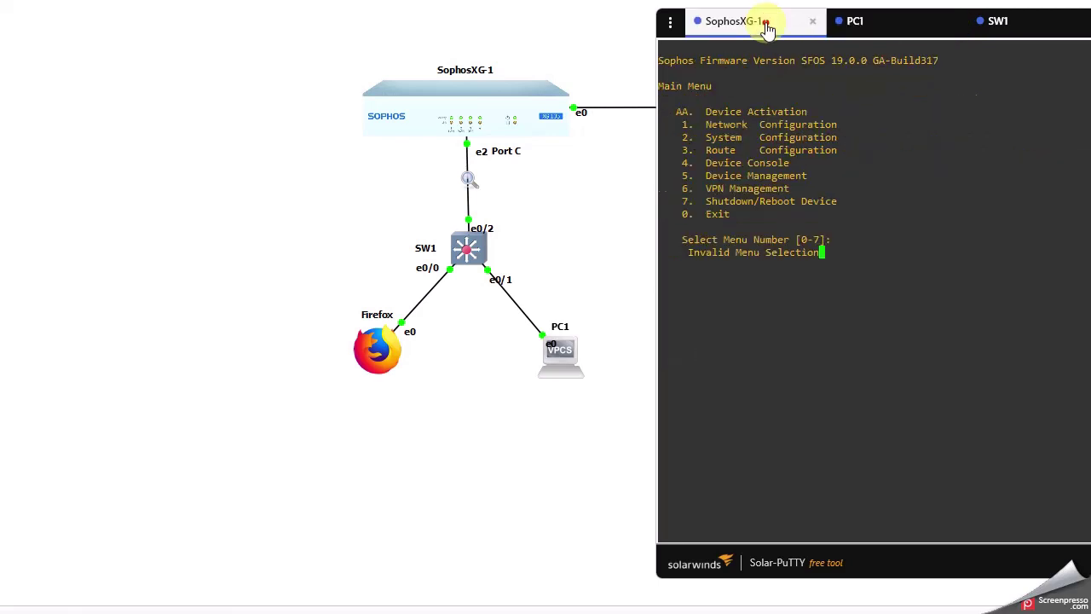
Enter global configuration mode in the SW1 console, and switch to the static routes page of the Sophos web console
left_click(469, 464)
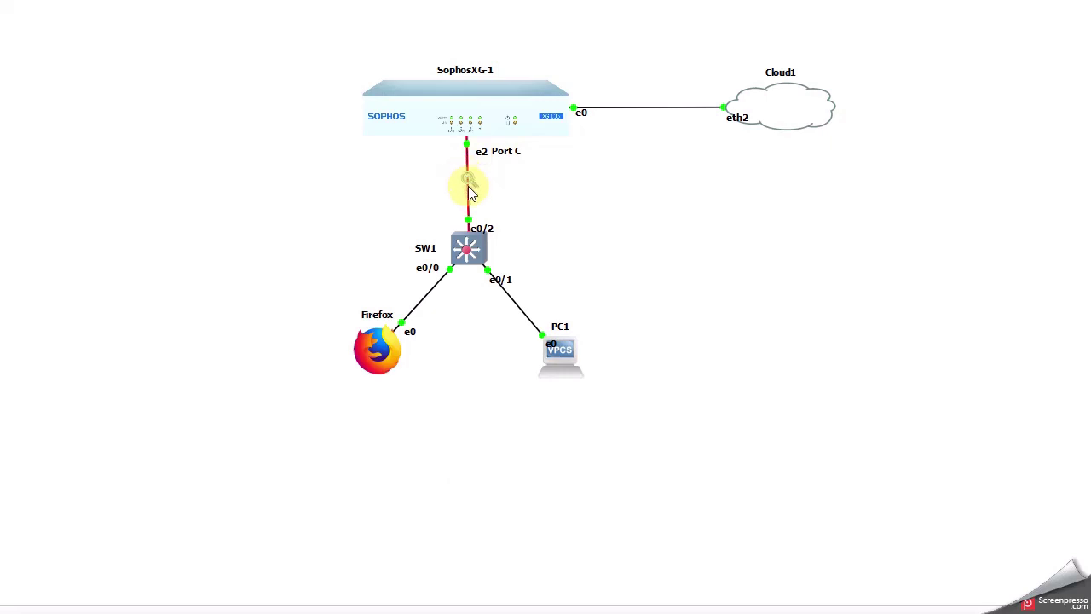
left_click(529, 461)
left_click(950, 75)
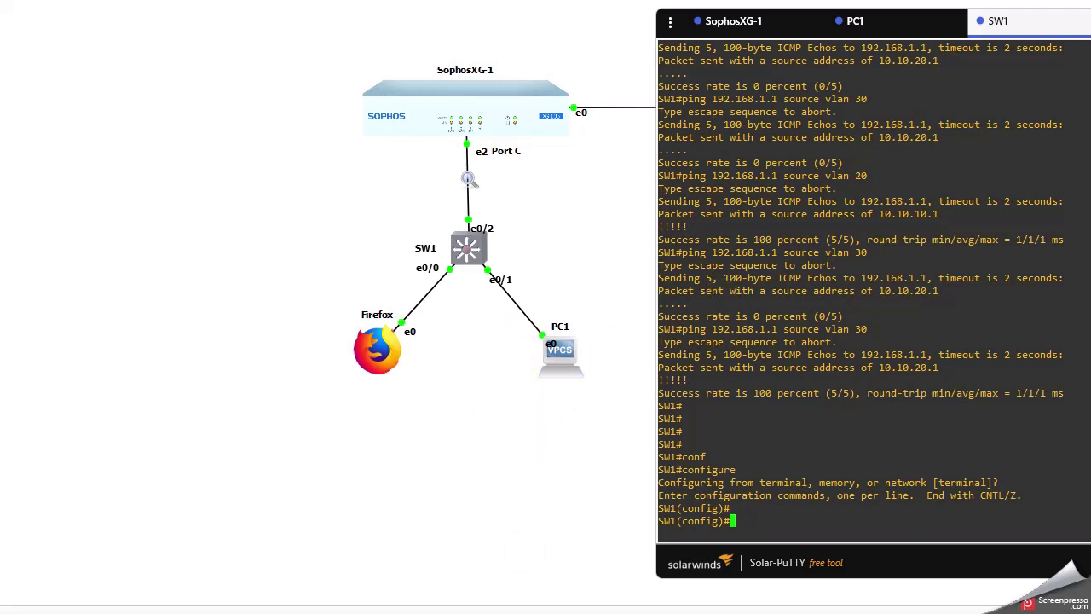
left_click(549, 577)
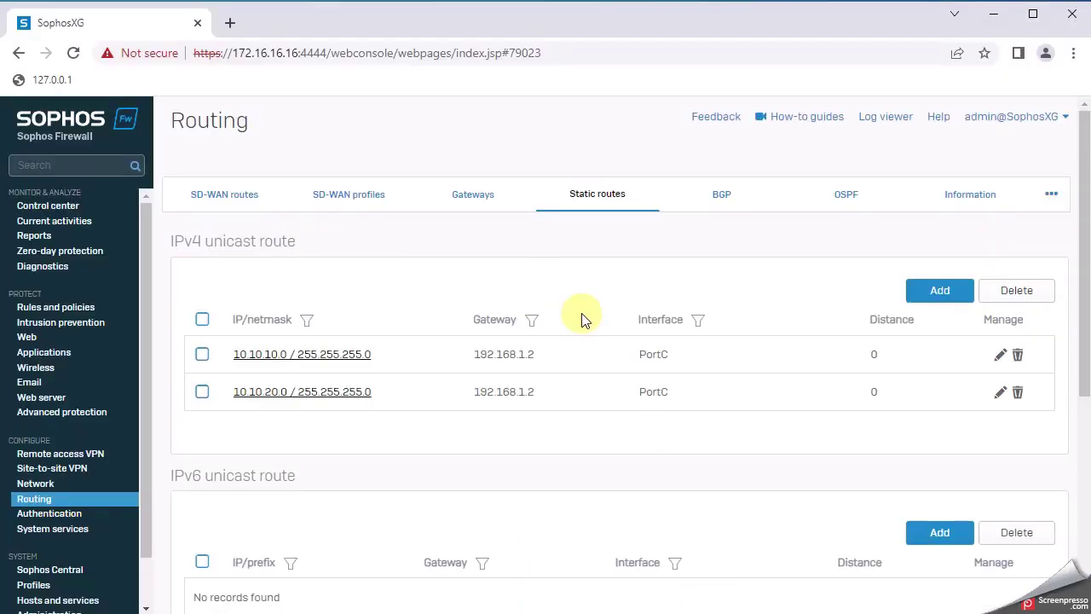